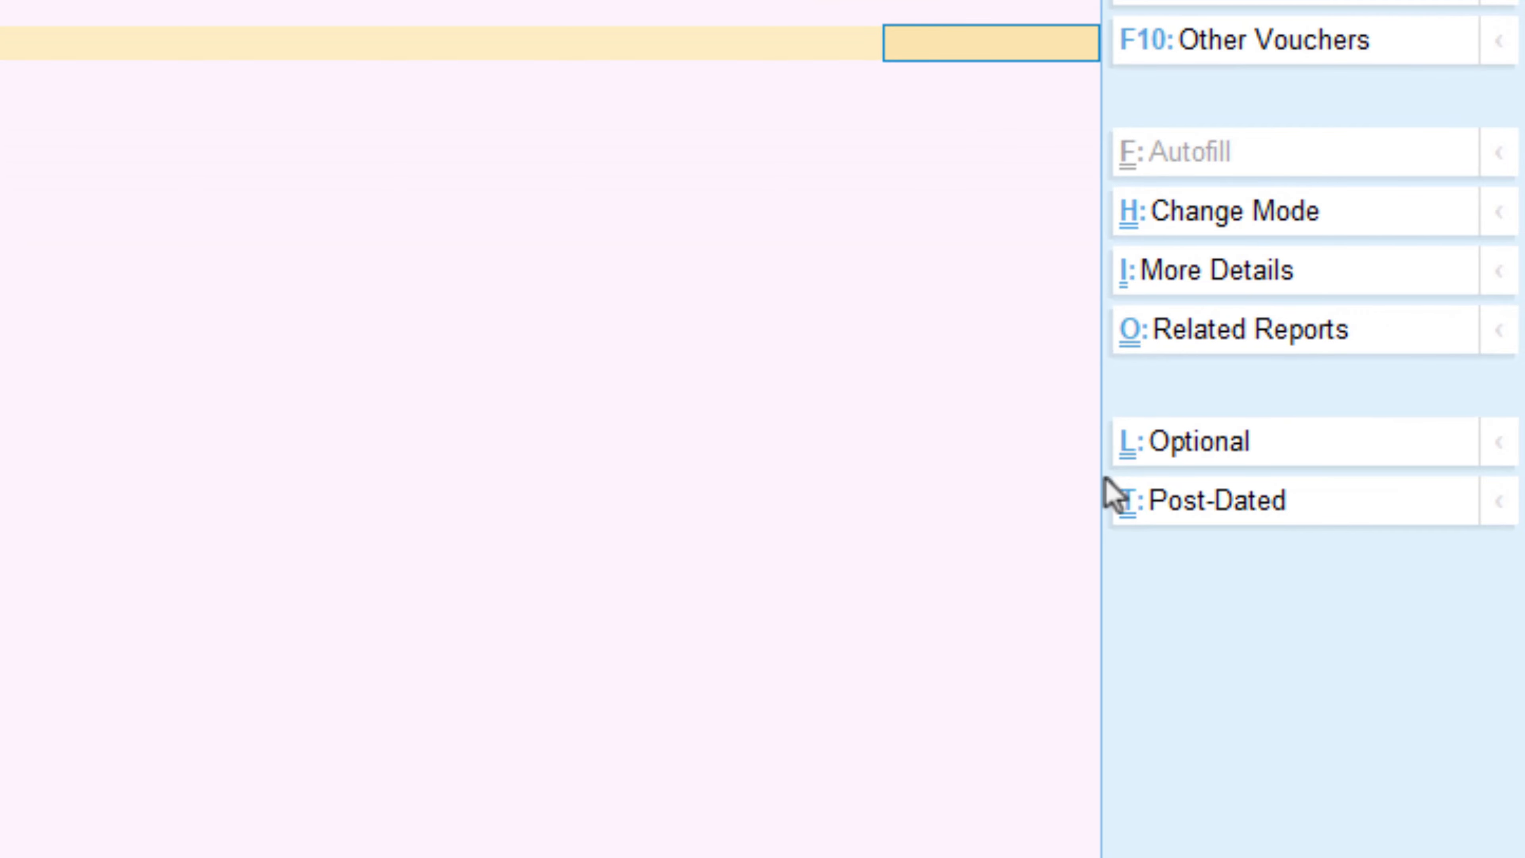
Examine the detailed GST tax analysis of the purchase voucher and return to the voucher.
{"action": "key", "text": "alt+a"}
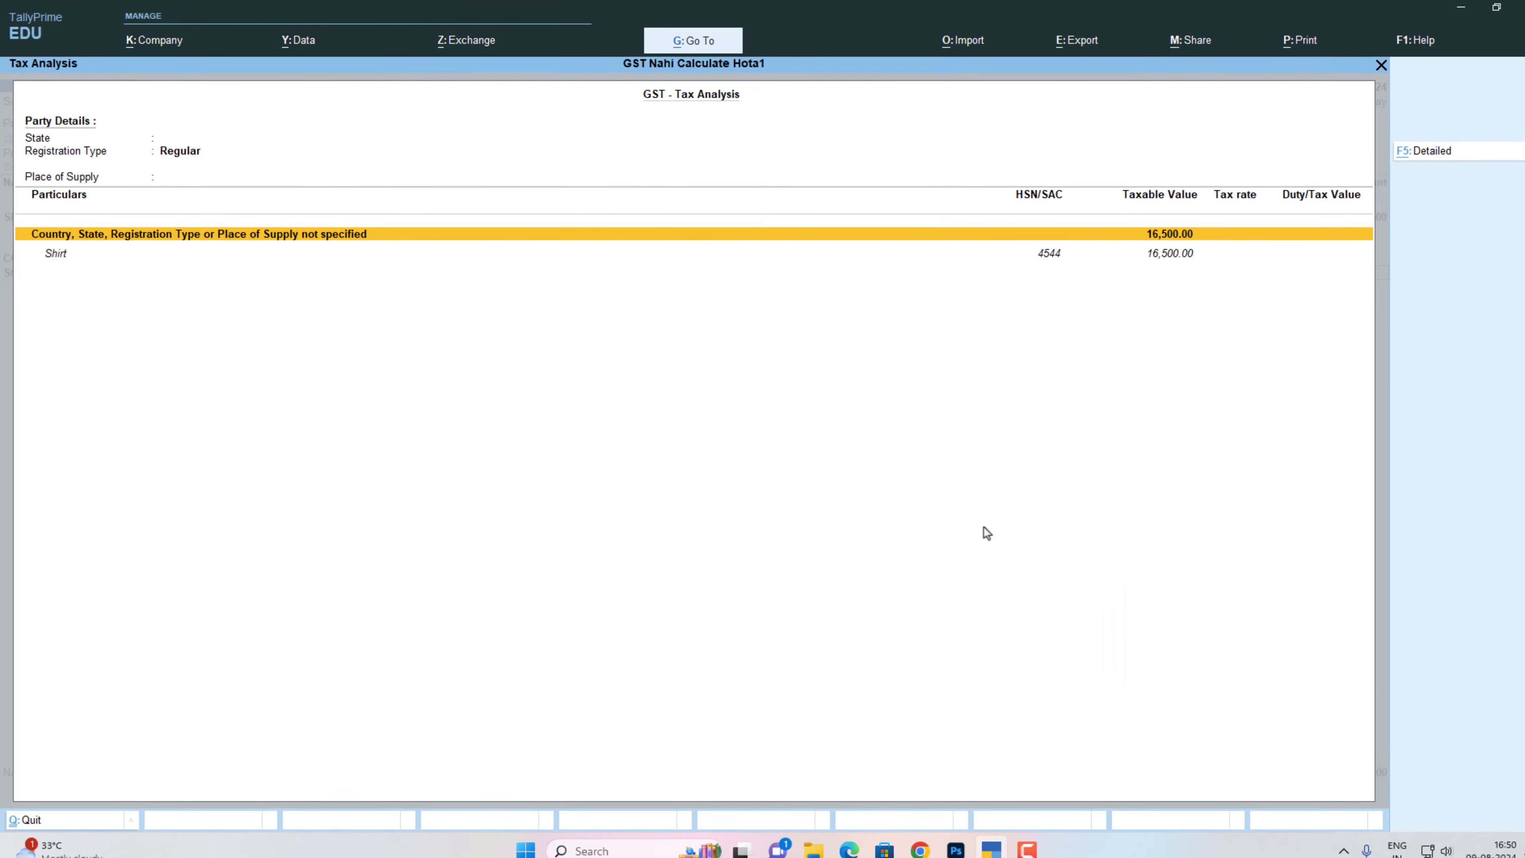
{"action": "key", "text": "F5"}
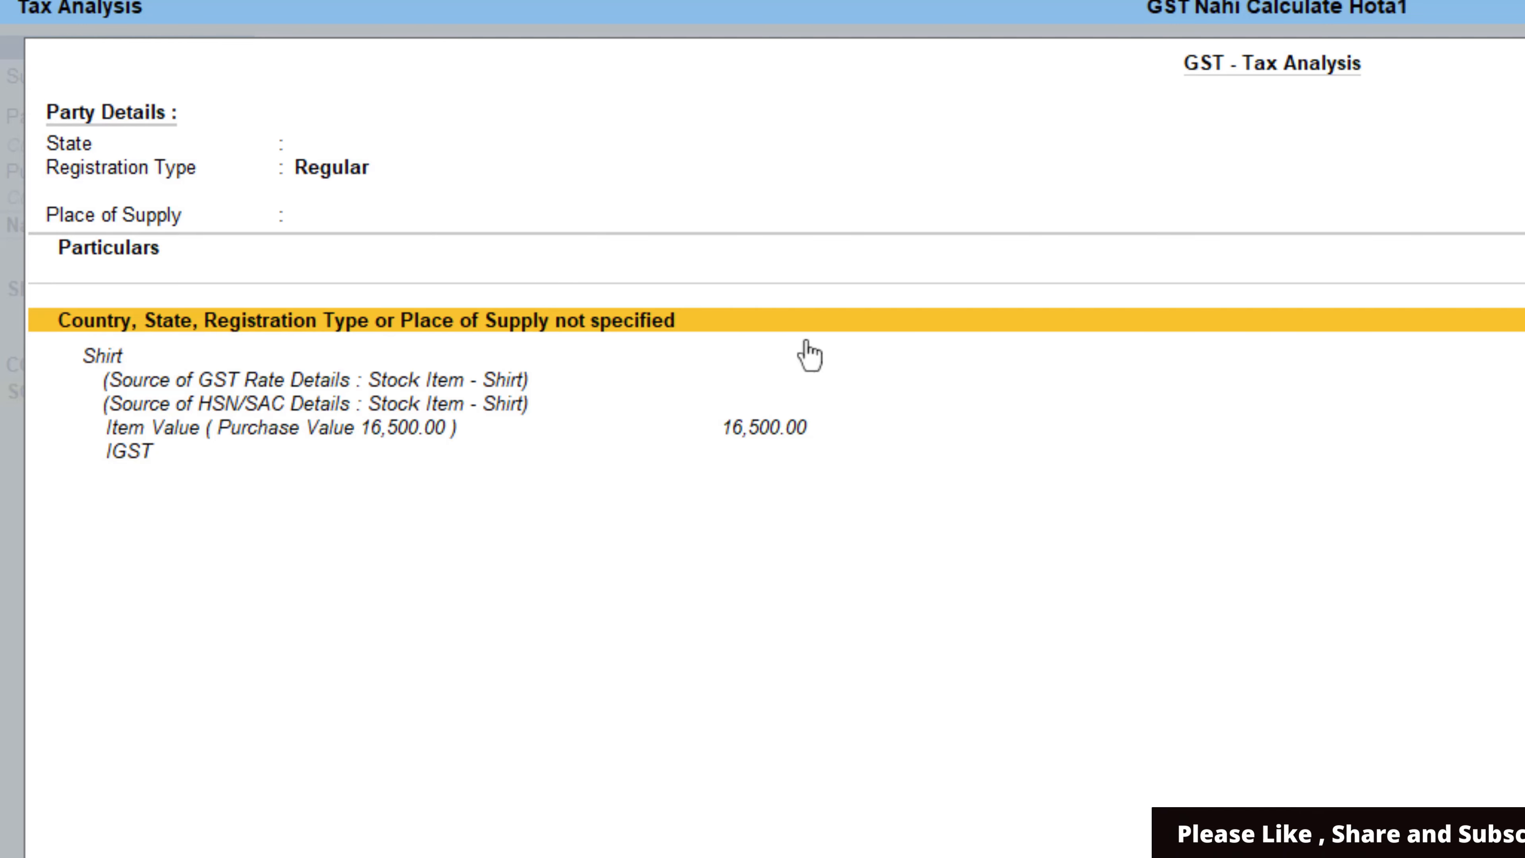
{"action": "key", "text": "Escape"}
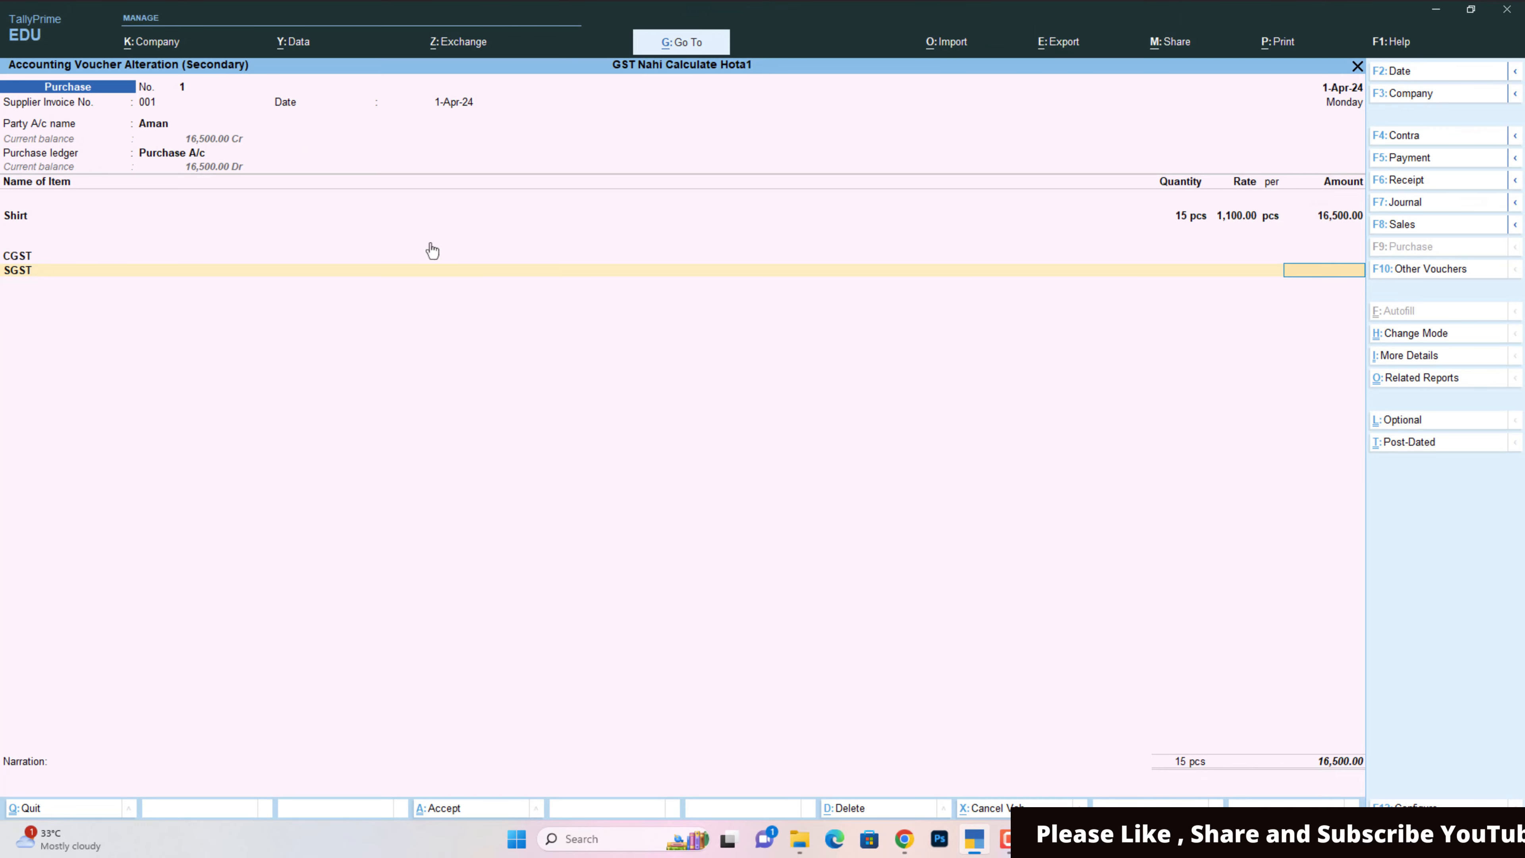
Reopen the supplier's Party Details from the voucher's party account, leaving the receipt details blank.
{"action": "key", "text": "BackSpace"}
{"action": "key", "text": "BackSpace"}
{"action": "key", "text": "BackSpace"}
{"action": "key", "text": "BackSpace"}
{"action": "key", "text": "BackSpace"}
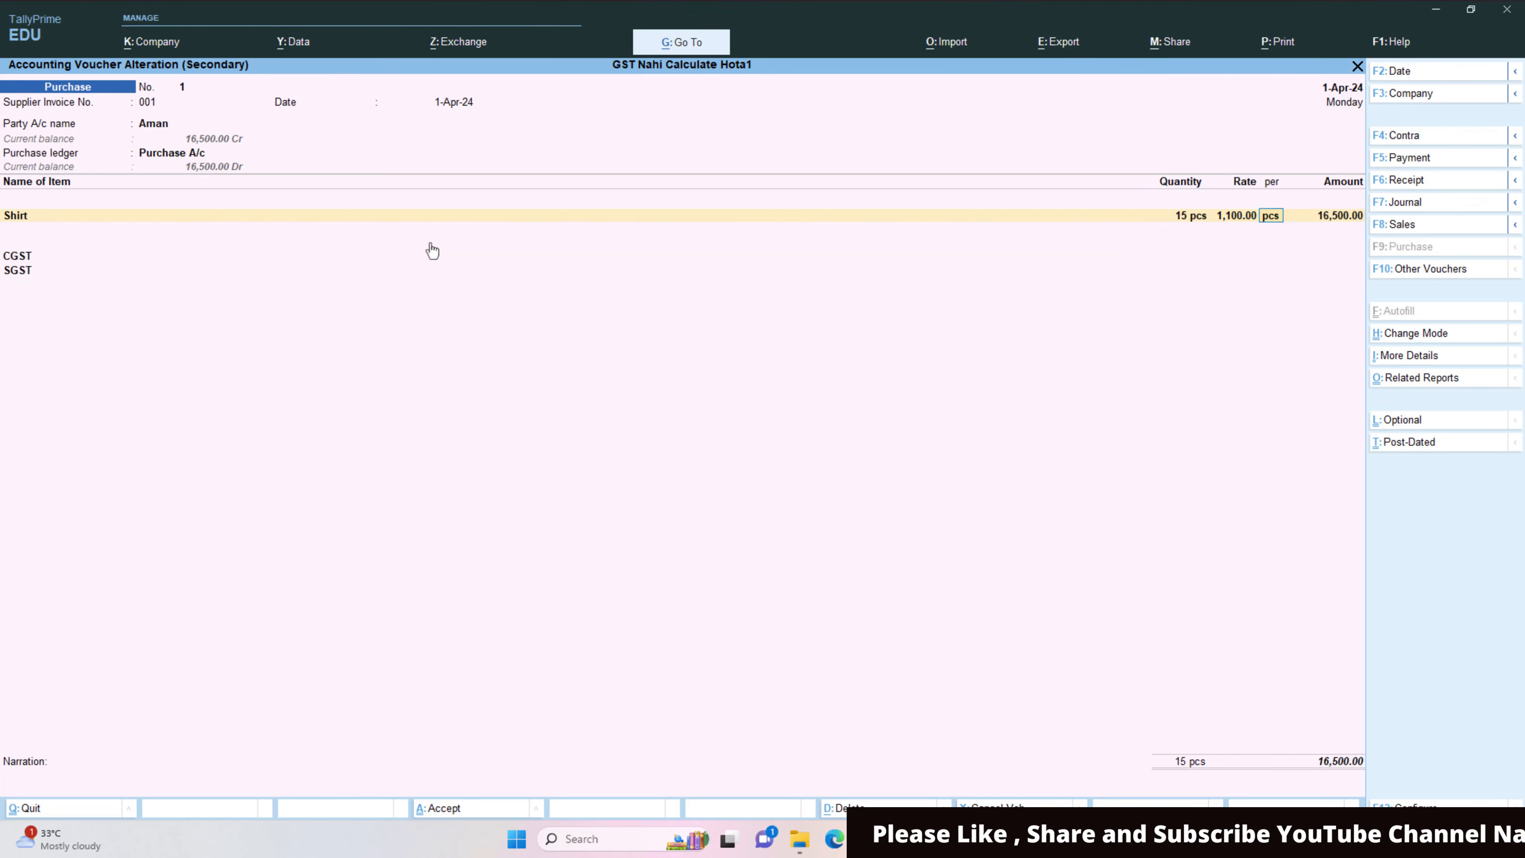
{"action": "key", "text": "BackSpace"}
{"action": "key", "text": "BackSpace"}
{"action": "key", "text": "BackSpace"}
{"action": "key", "text": "BackSpace"}
{"action": "key", "text": "BackSpace"}
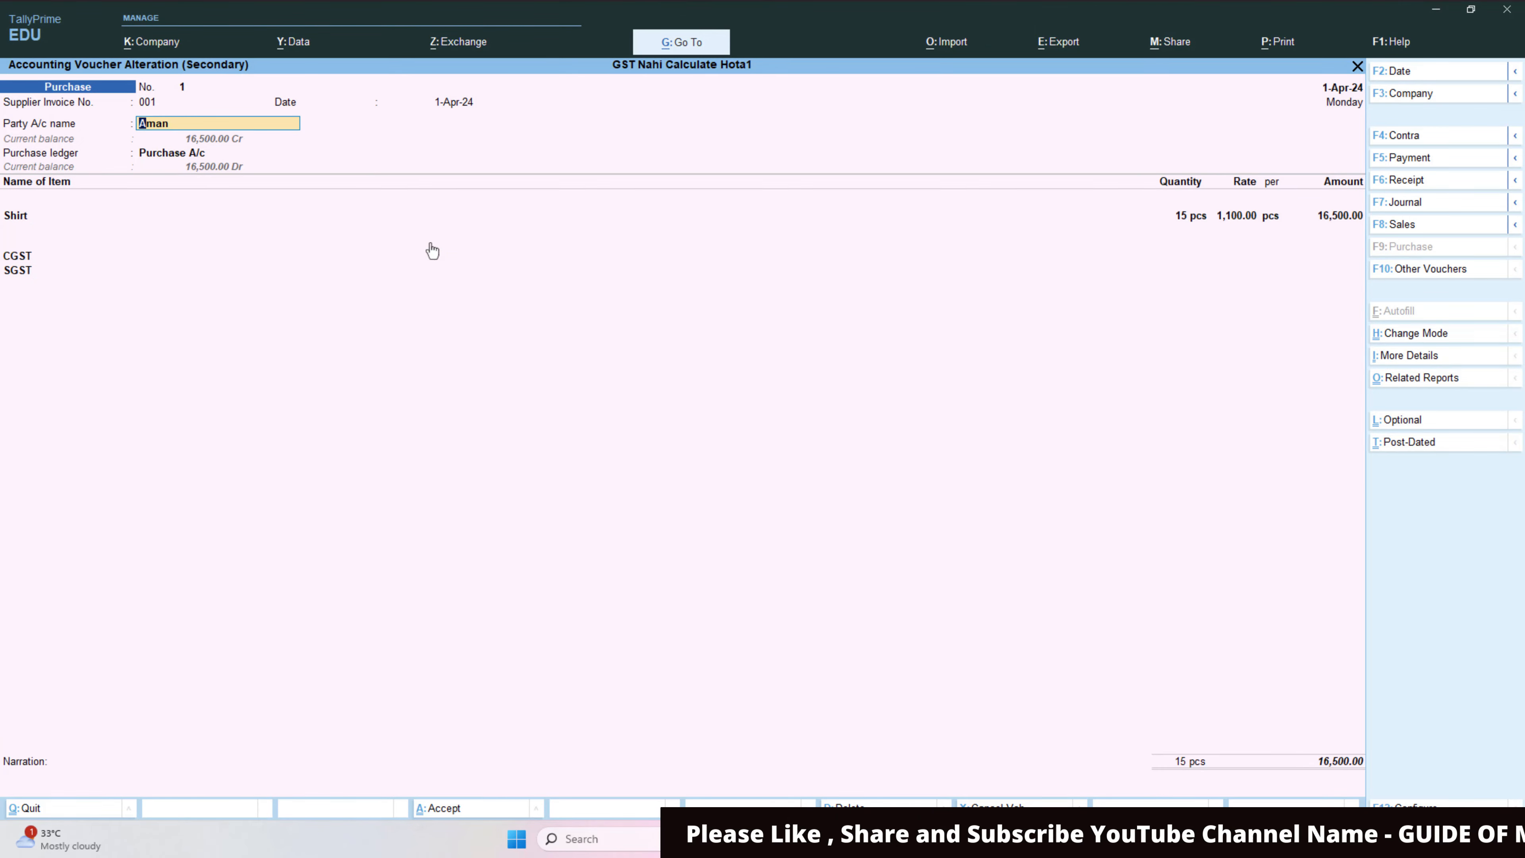
{"action": "key", "text": "Return"}
{"action": "key", "text": "Return"}
{"action": "key", "text": "Return"}
{"action": "key", "text": "Return"}
{"action": "key", "text": "Return"}
{"action": "key", "text": "Return"}
{"action": "key", "text": "Return"}
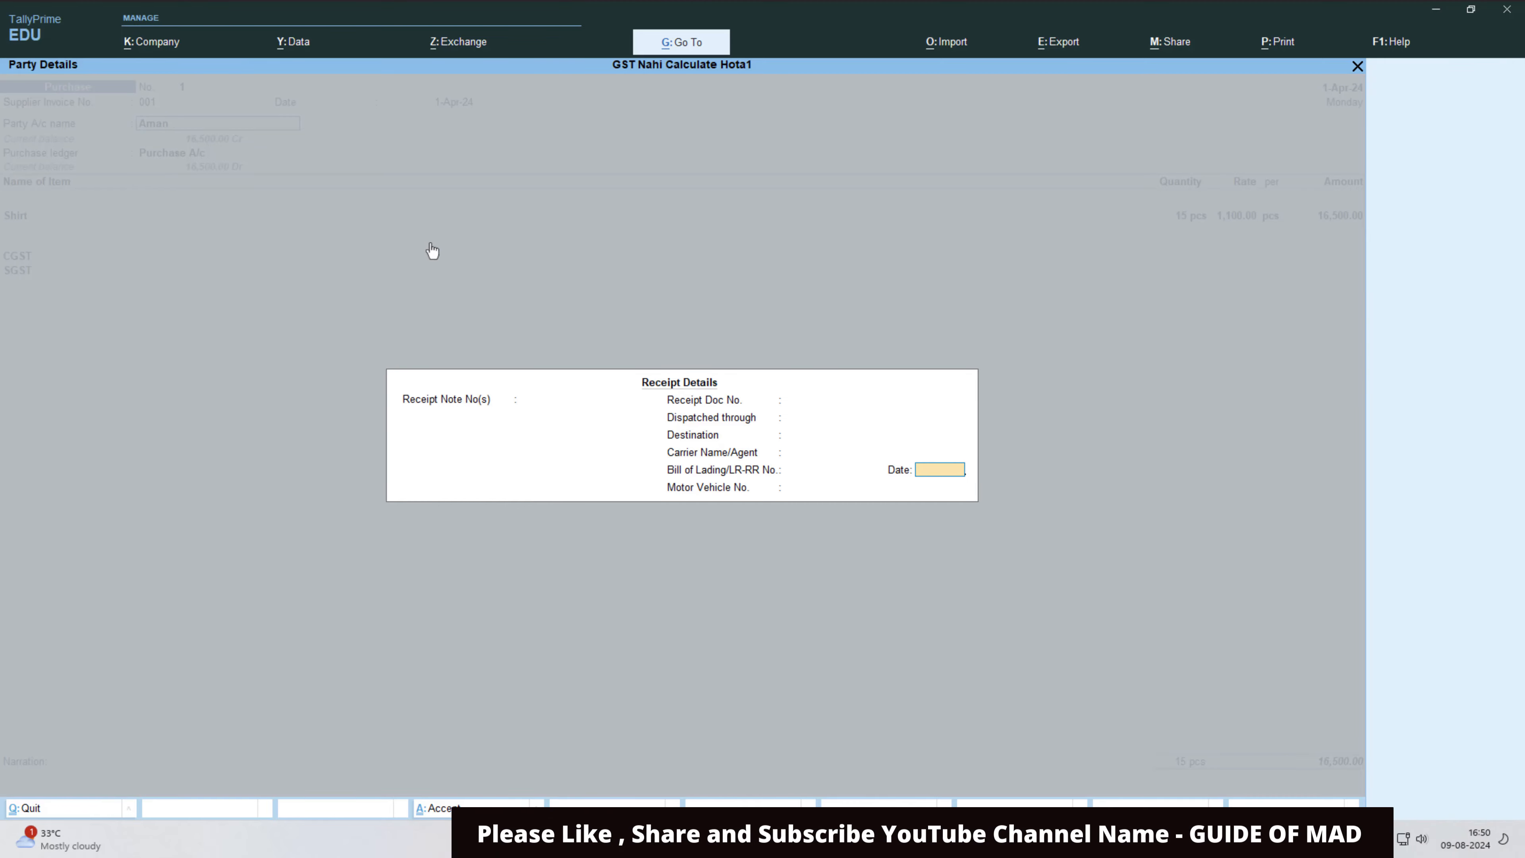
{"action": "key", "text": "Return"}
{"action": "key", "text": "Return"}
{"action": "key", "text": "Return"}
{"action": "key", "text": "Return"}
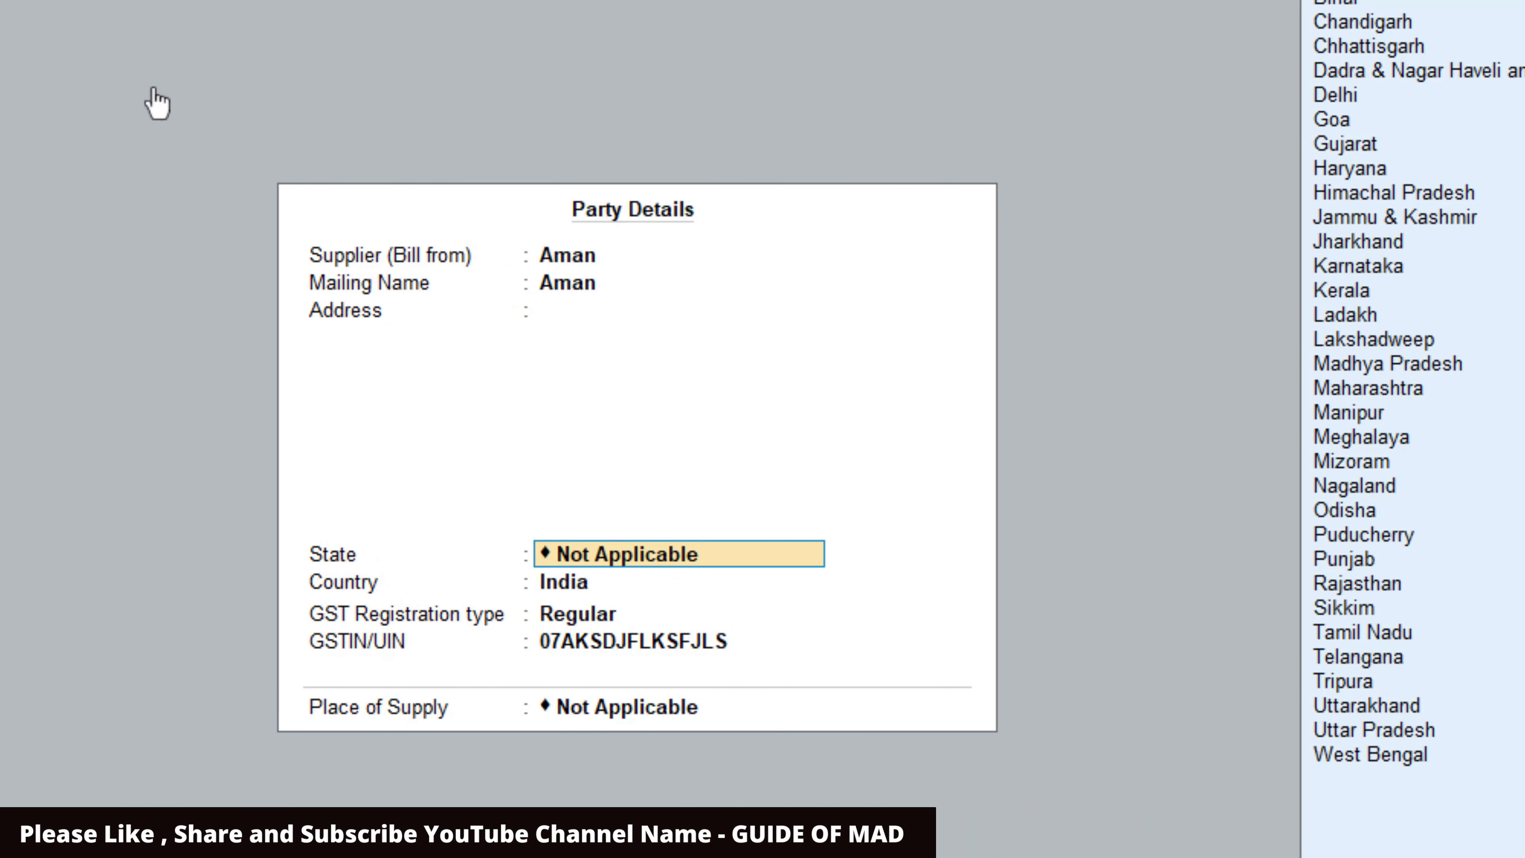
Set both the supplier's state and the place of supply to Delhi, keeping the Regular registration type.
{"action": "type", "text": "De"}
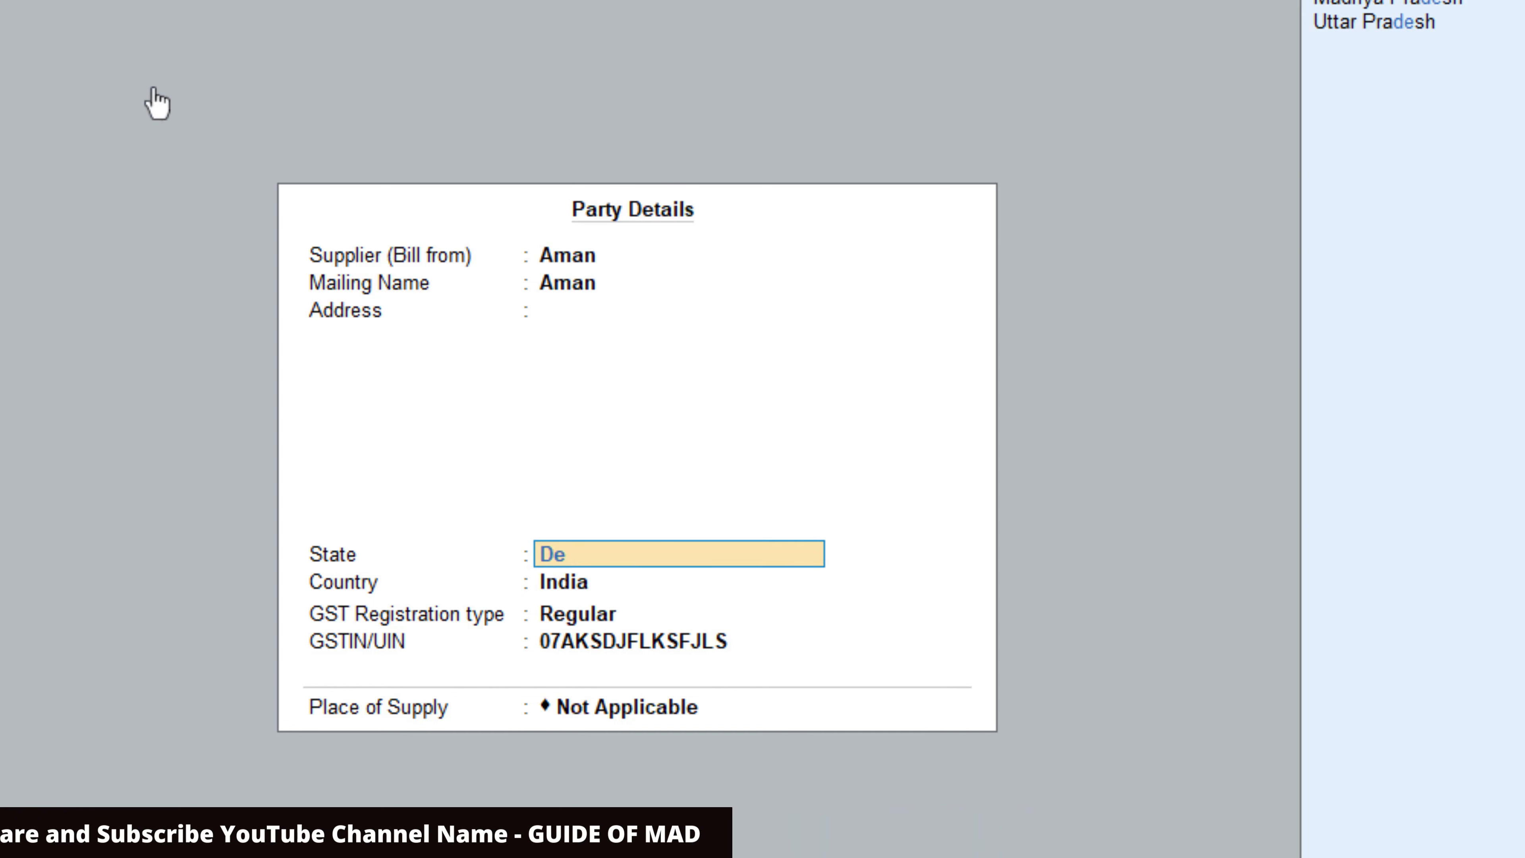
{"action": "key", "text": "Return"}
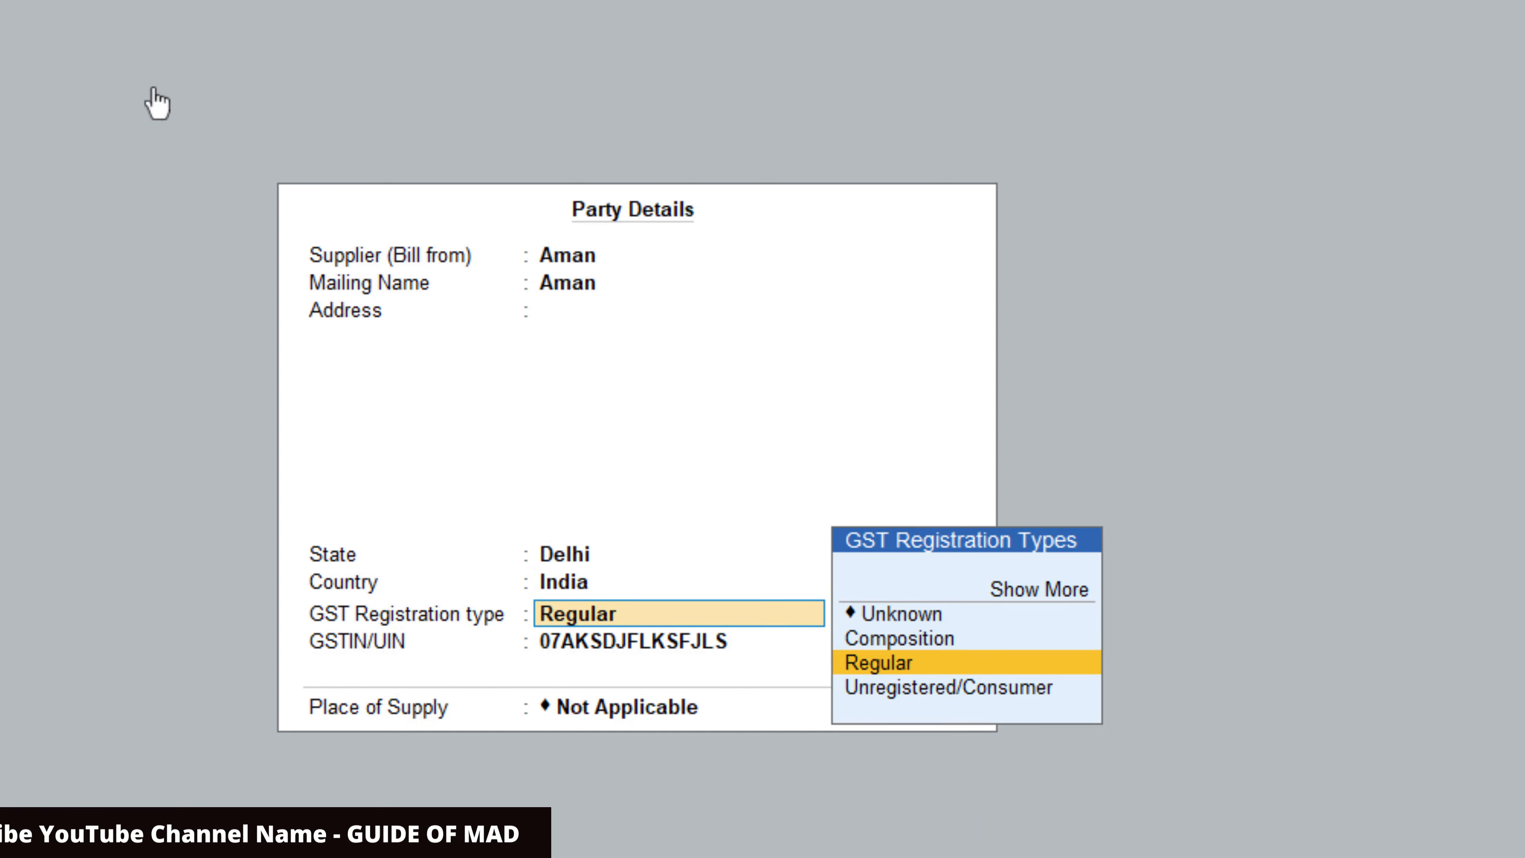
{"action": "key", "text": "Return"}
{"action": "key", "text": "Return"}
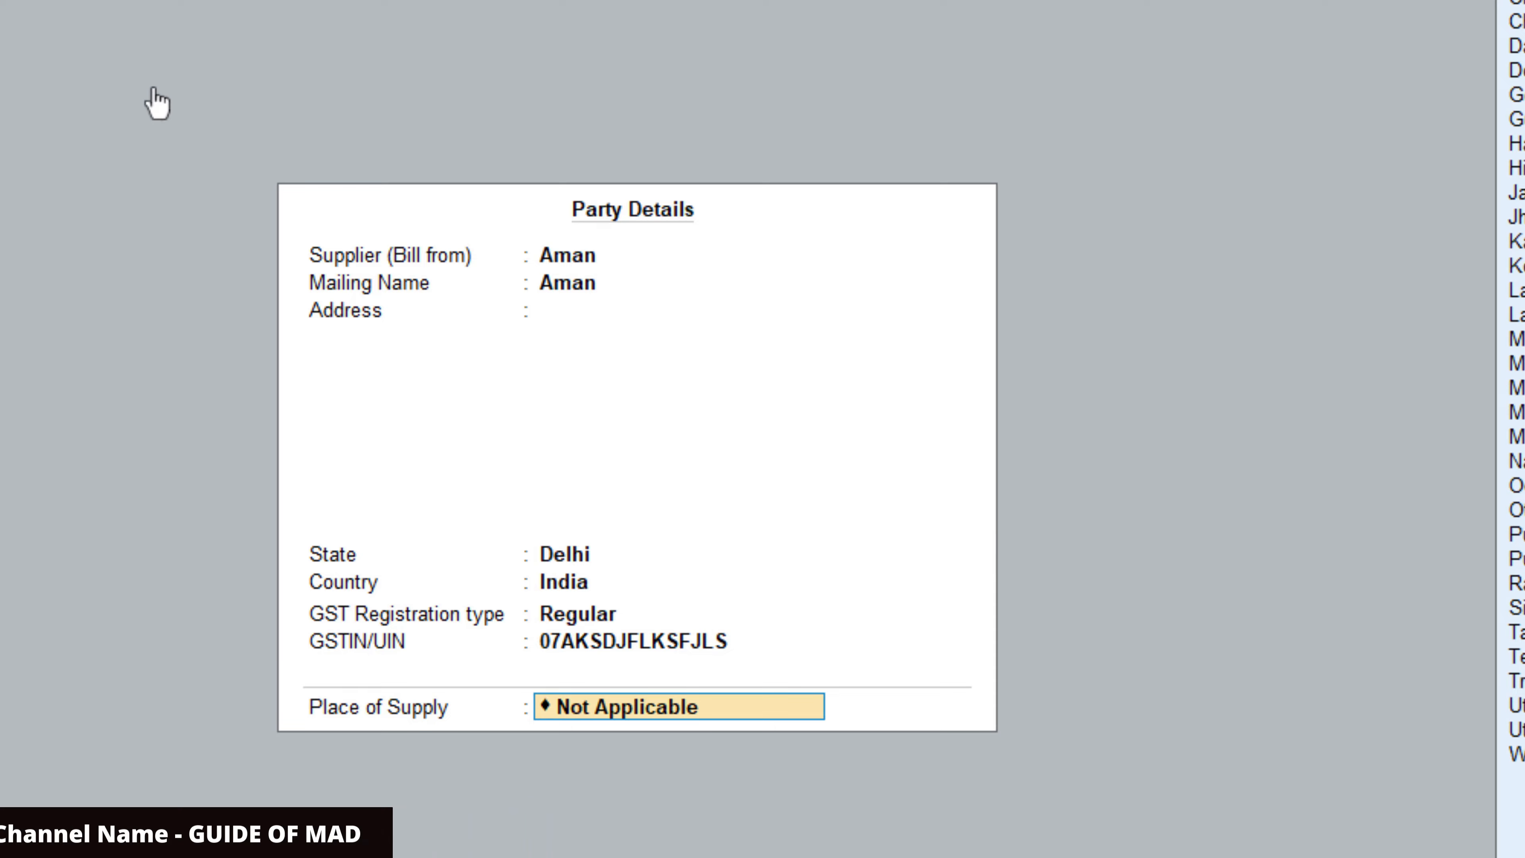
{"action": "type", "text": "De"}
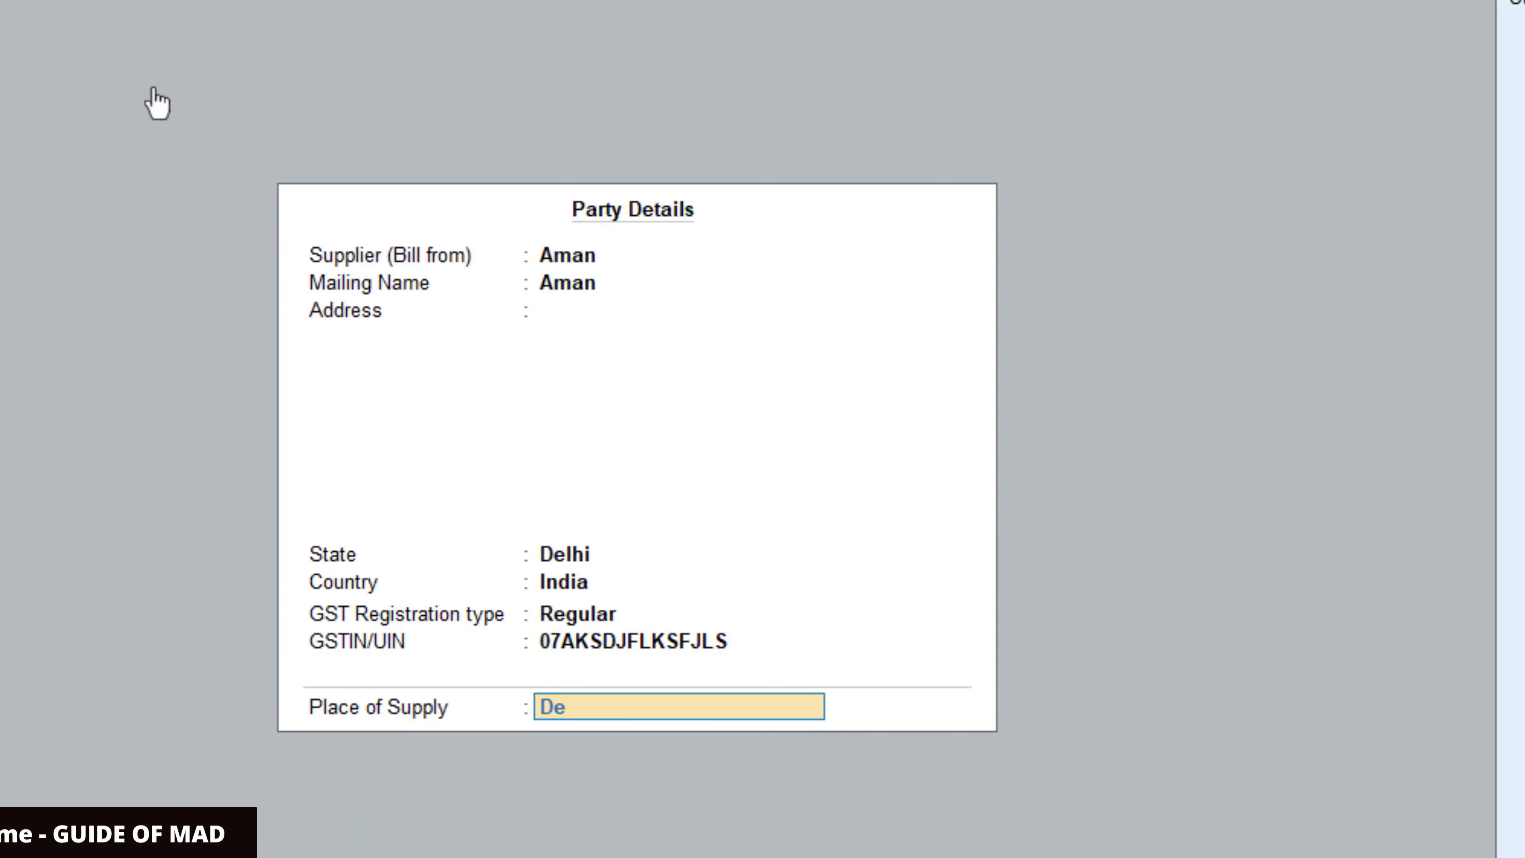
{"action": "key", "text": "Return"}
{"action": "key", "text": "Return"}
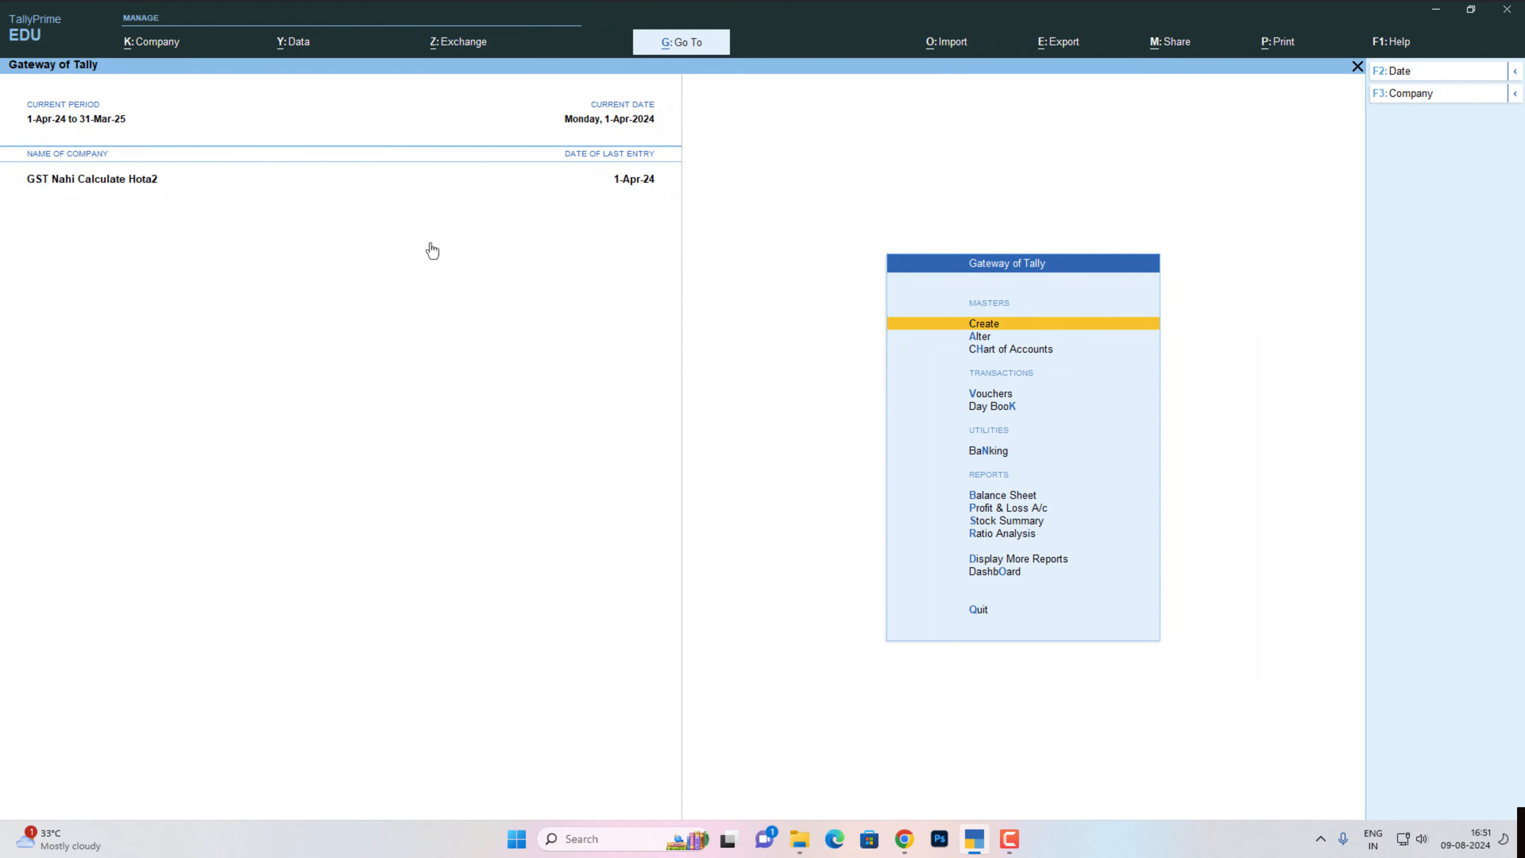
Open the 1-Apr-24 purchase voucher from the Day Book of GST Nahi Calculate Hota2 for alteration.
{"action": "key", "text": "Down"}
{"action": "key", "text": "Down"}
{"action": "key", "text": "Down"}
{"action": "key", "text": "Down"}
{"action": "key", "text": "Return"}
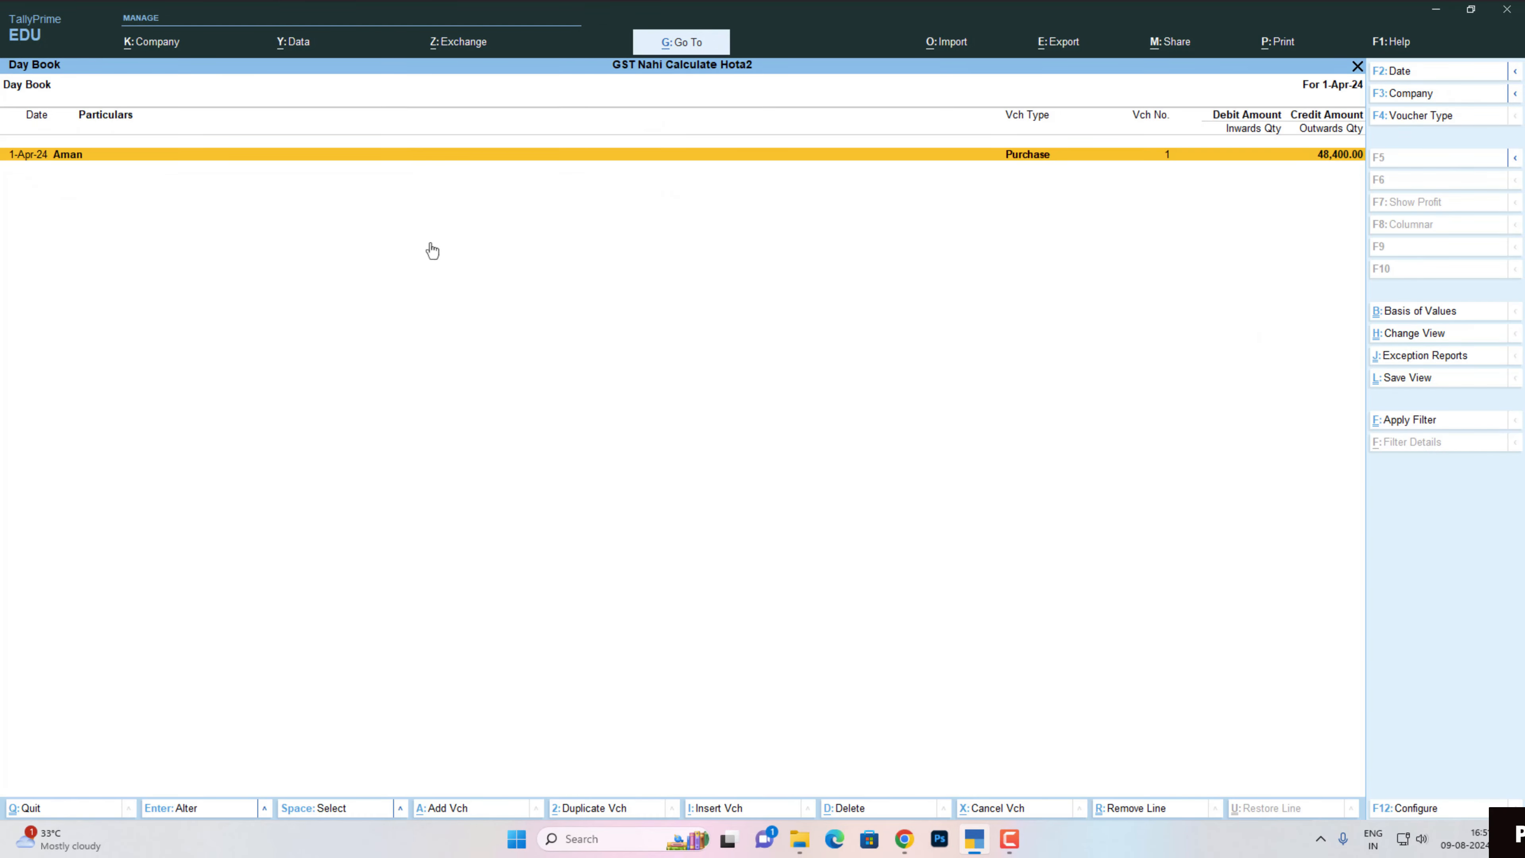
{"action": "key", "text": "Return"}
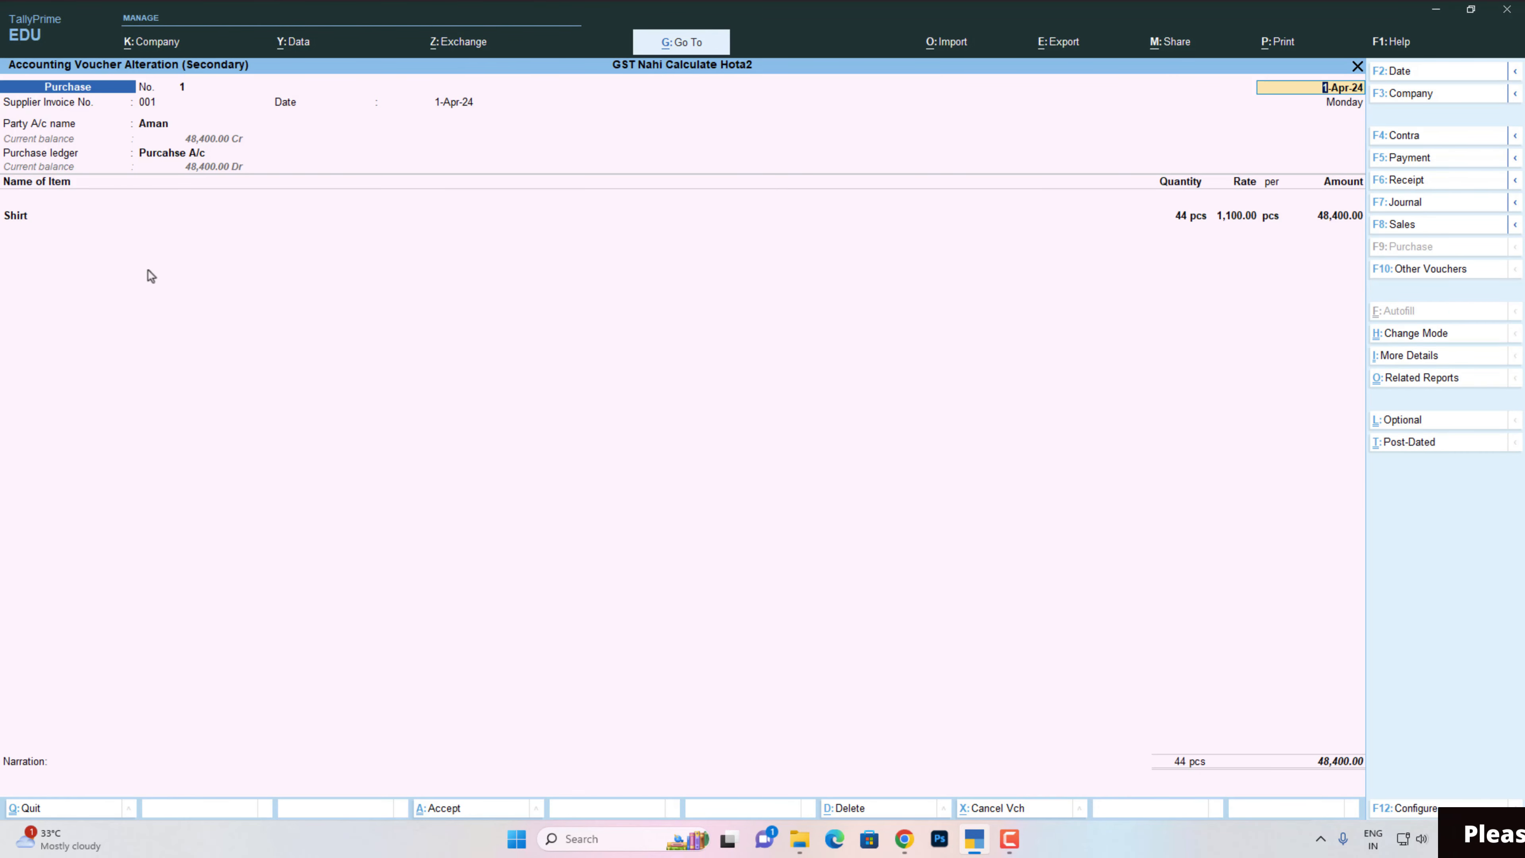
Add the CGST and SGST ledgers below the Shirt item in the purchase voucher.
{"action": "left_click", "coordinate": [33, 257]}
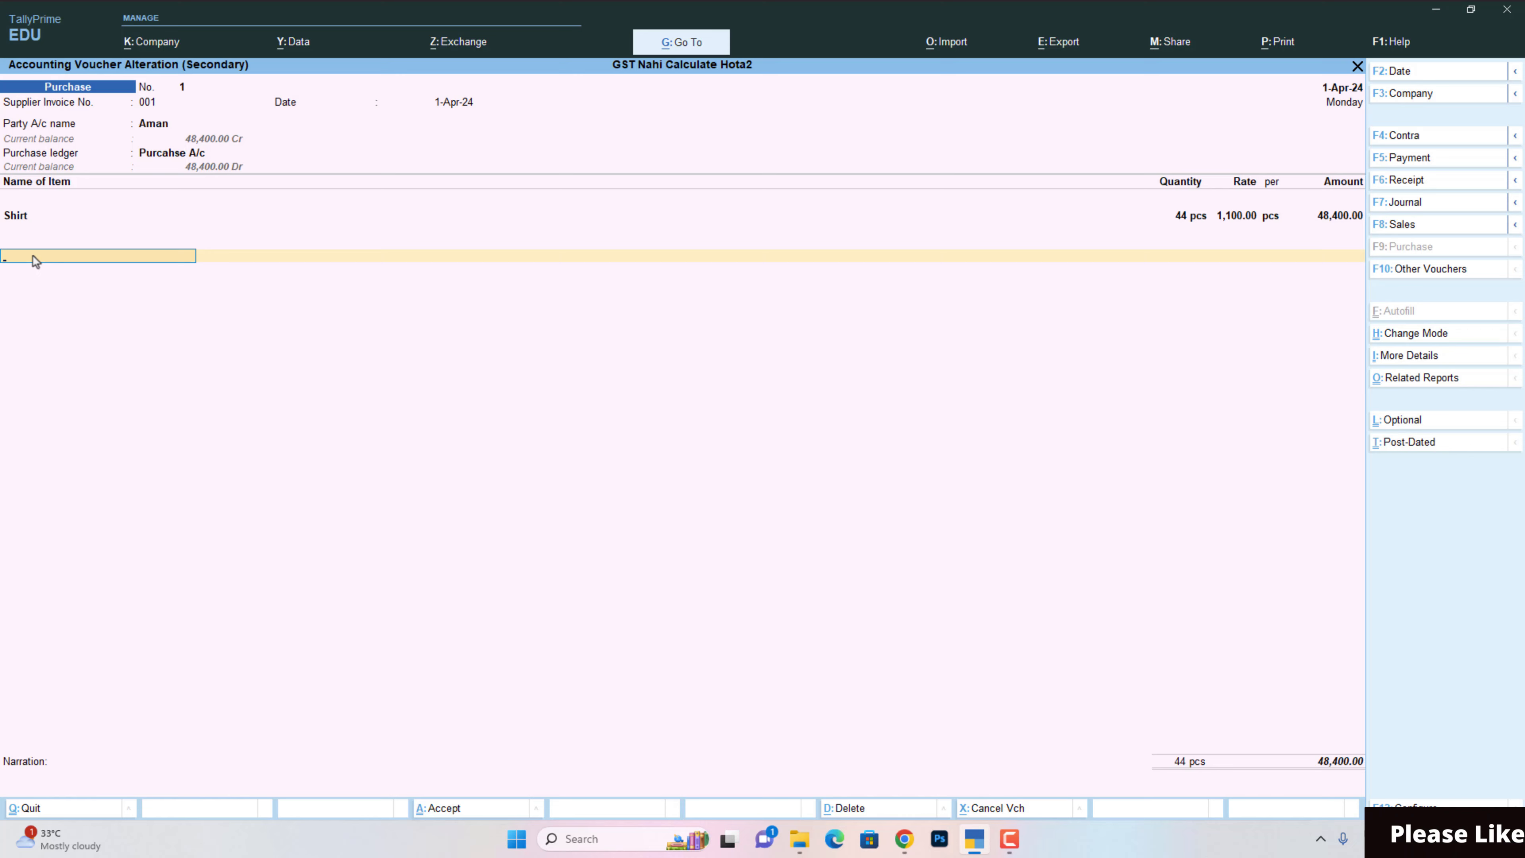
{"action": "type", "text": "C"}
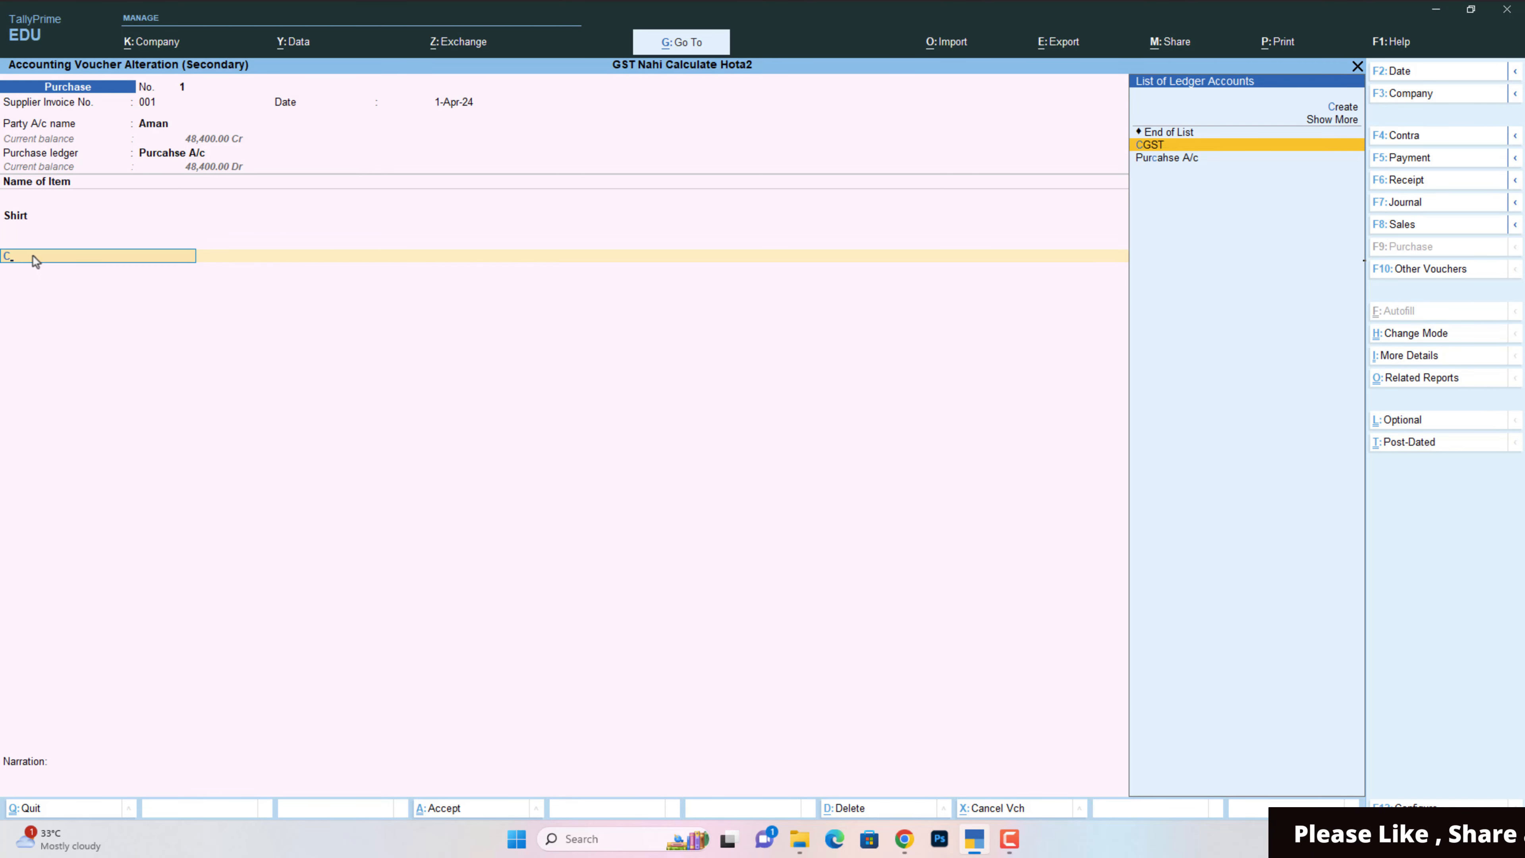
{"action": "key", "text": "Return"}
{"action": "key", "text": "Return"}
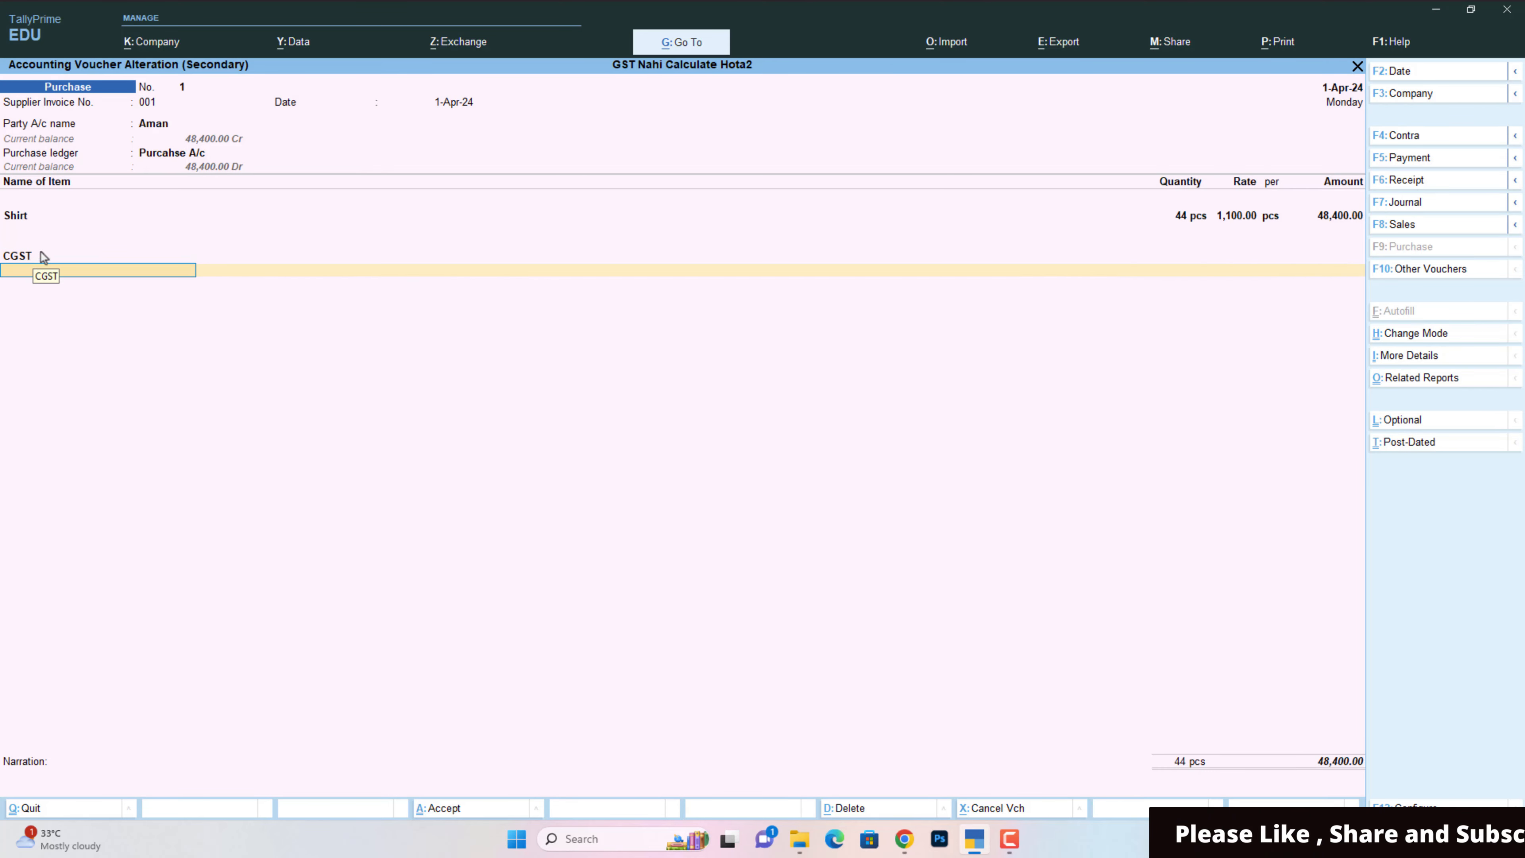
{"action": "type", "text": "S"}
{"action": "key", "text": "Return"}
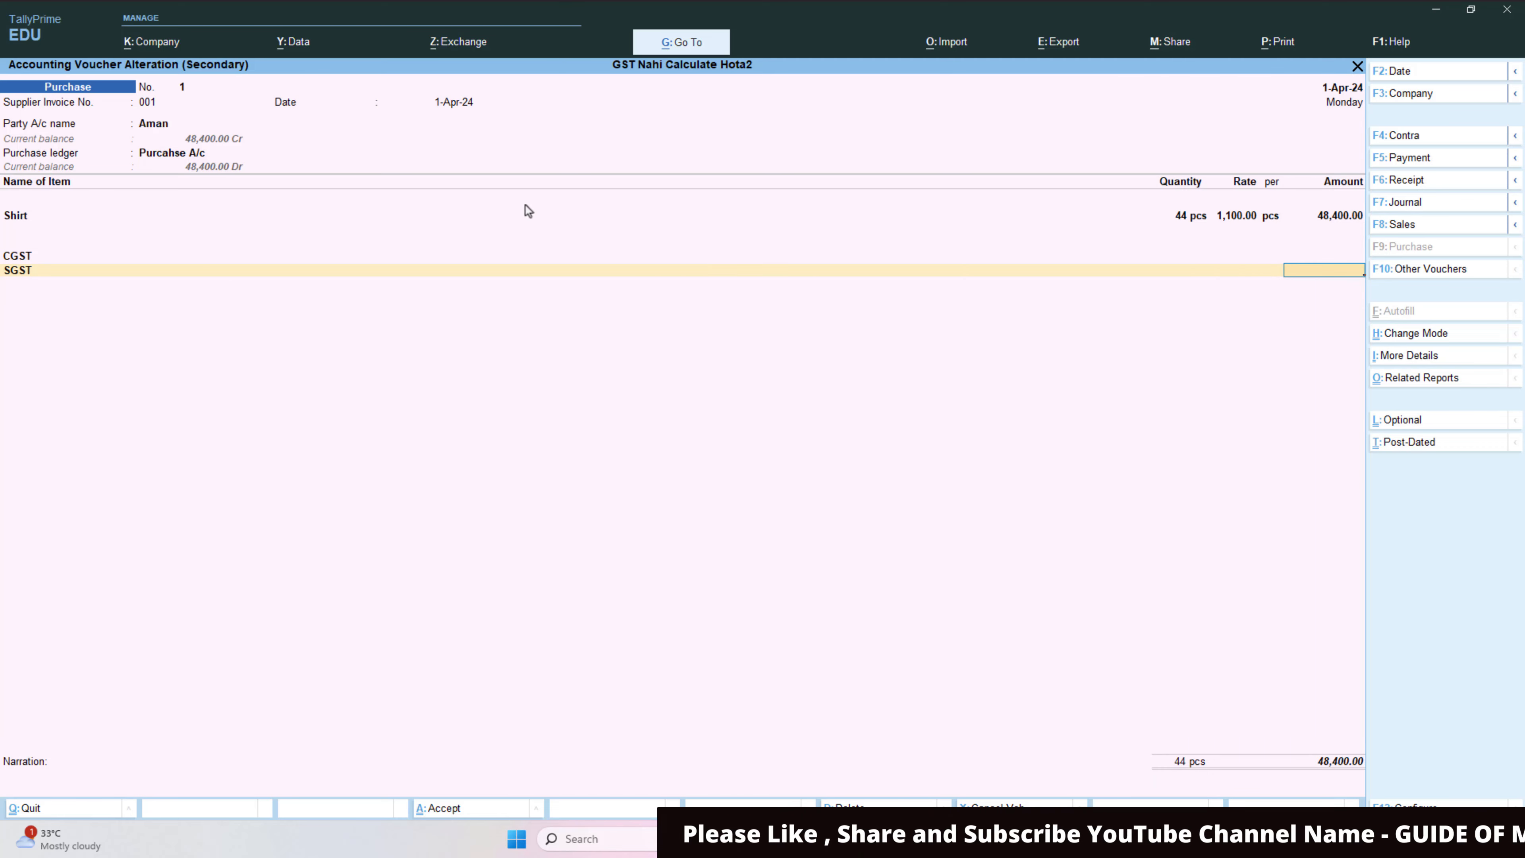
Check the voucher's detailed GST tax analysis for the Shirt item and close it.
{"action": "key", "text": "alt+a"}
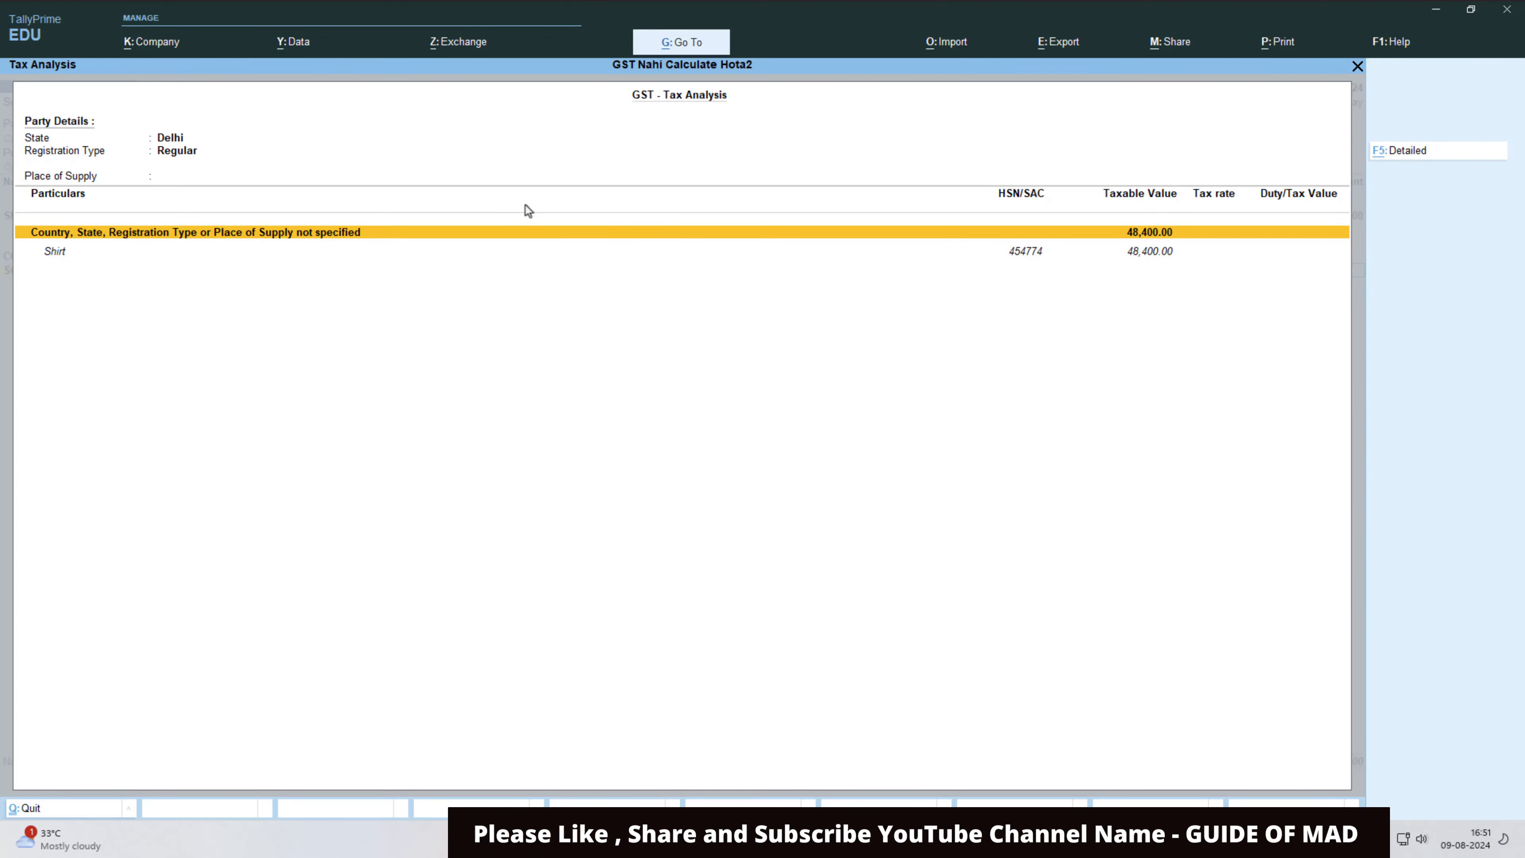
{"action": "key", "text": "F5"}
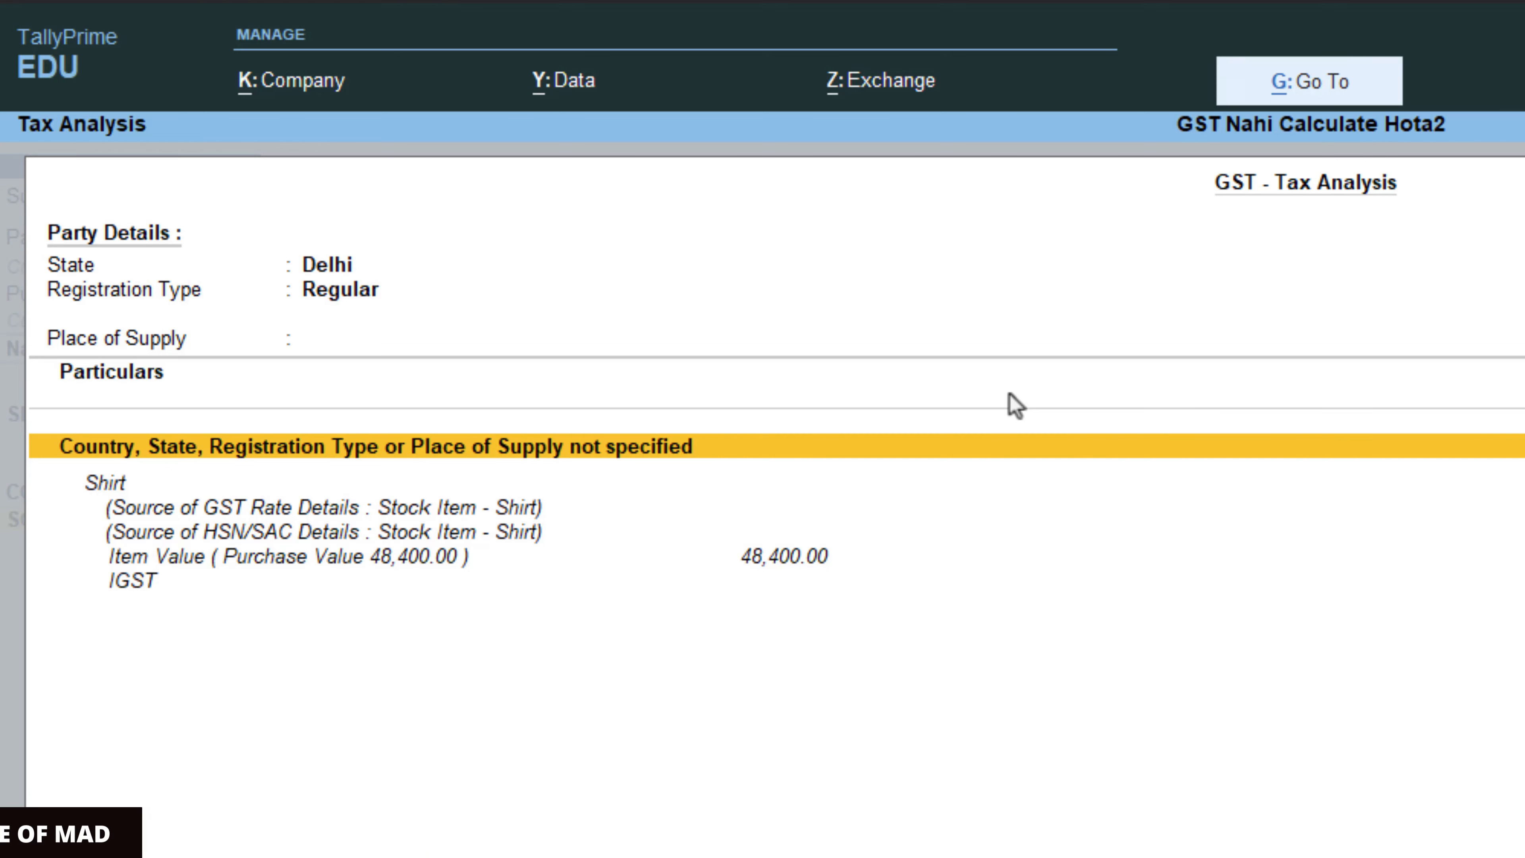
{"action": "key", "text": "Escape"}
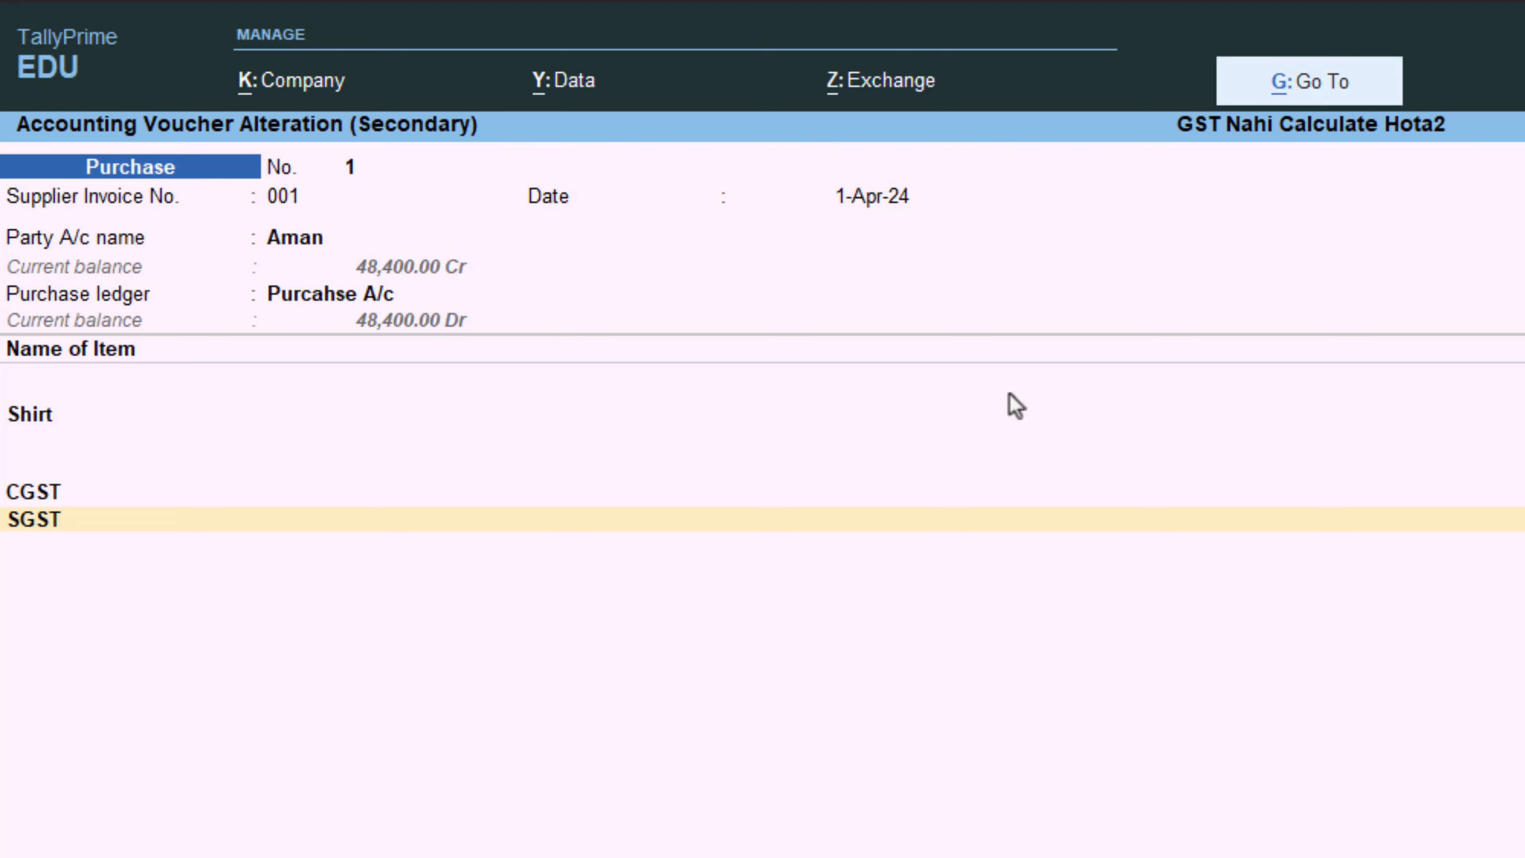
Review the supplier's ledger master from the voucher's party account for its state and tax registration details, and accept it.
{"action": "key", "text": "Up"}
{"action": "key", "text": "Up"}
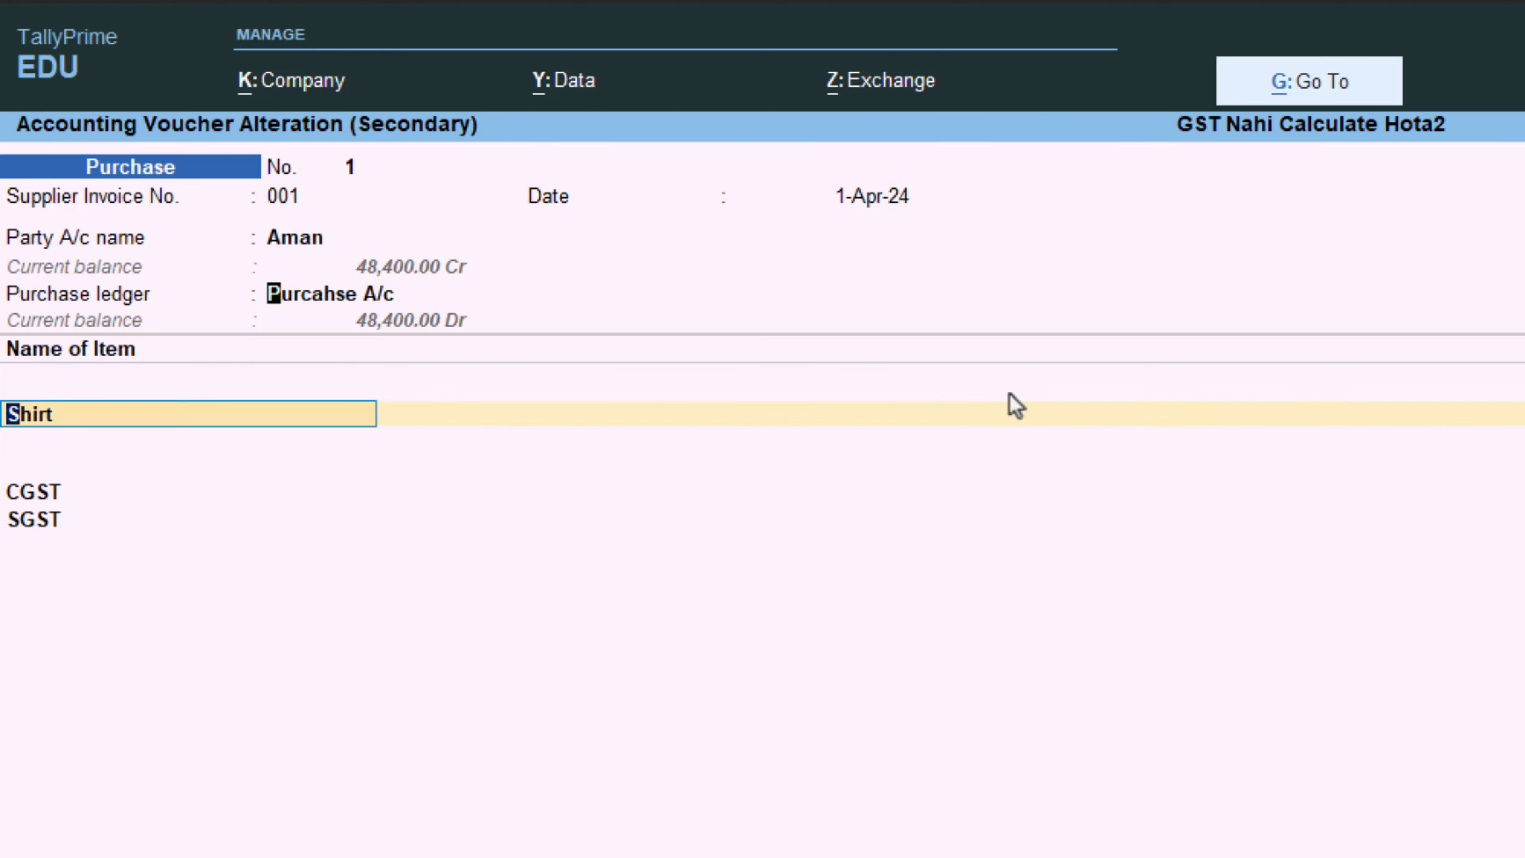
{"action": "key", "text": "Up"}
{"action": "key", "text": "Up"}
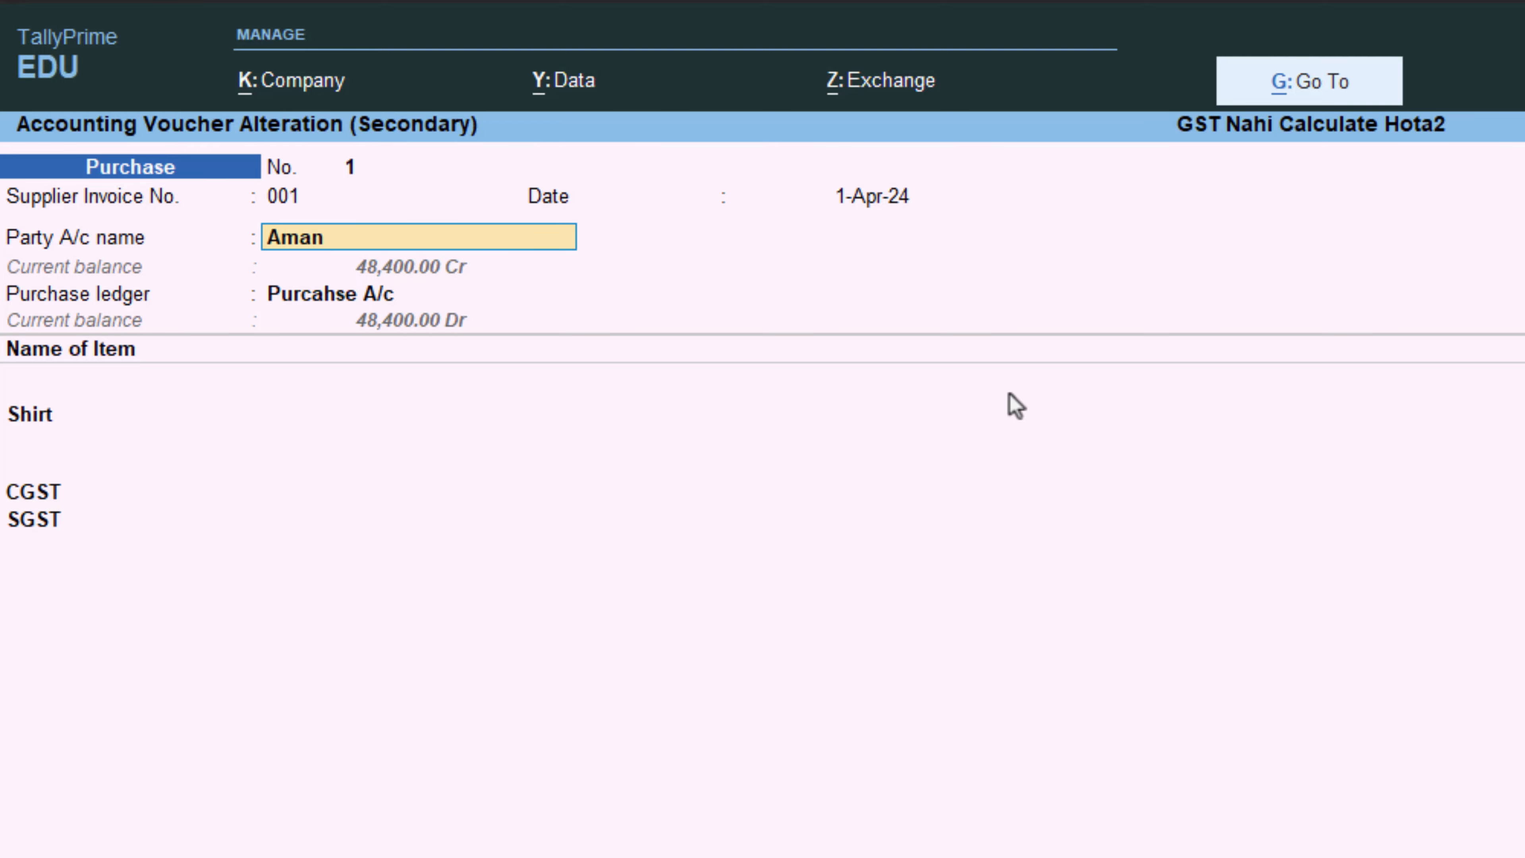
{"action": "key", "text": "ctrl+Return"}
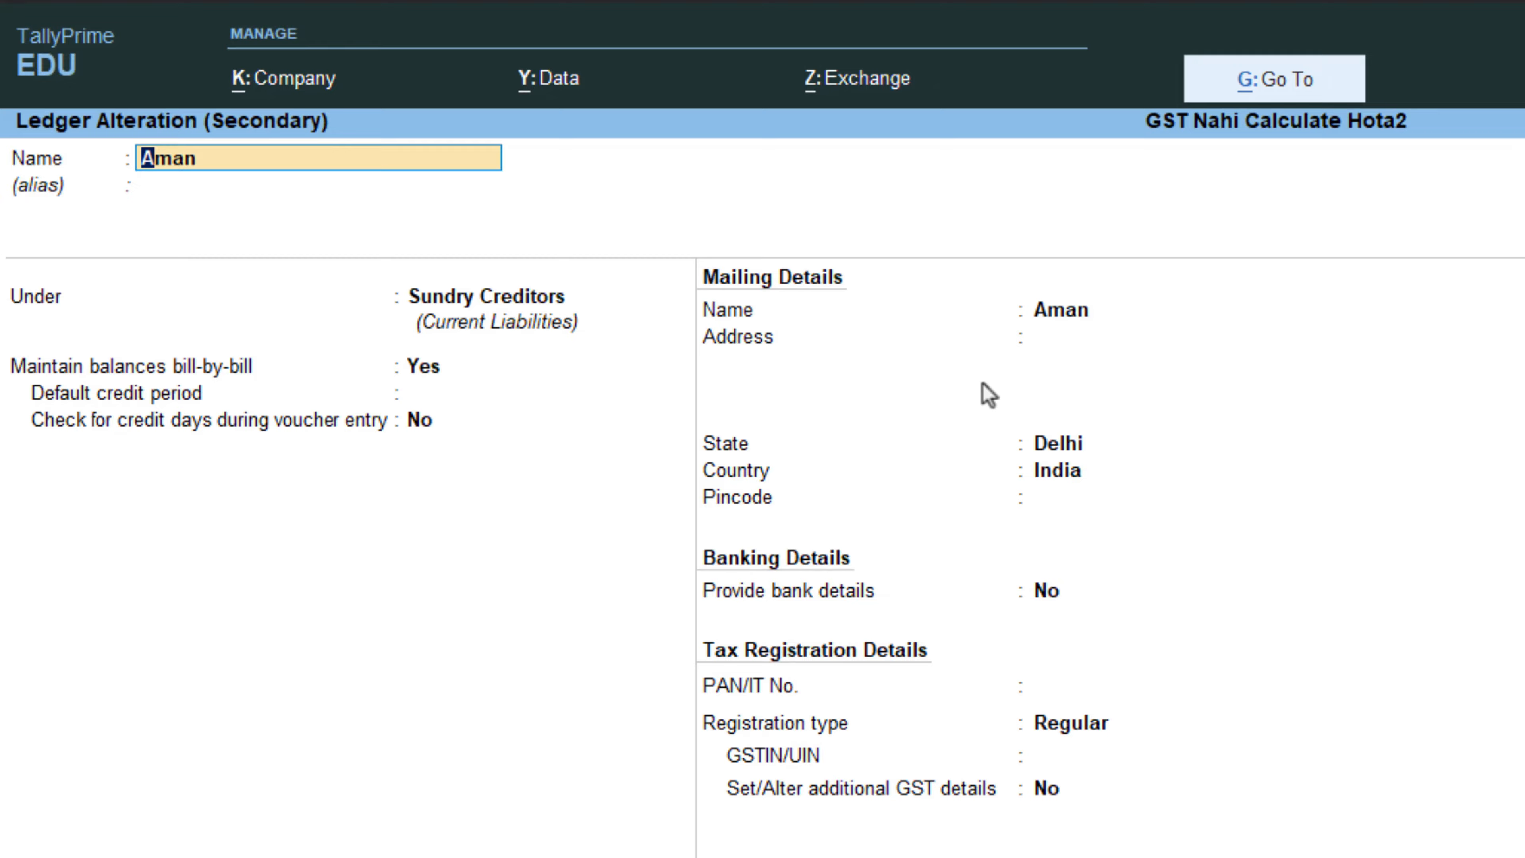
{"action": "key", "text": "ctrl+a"}
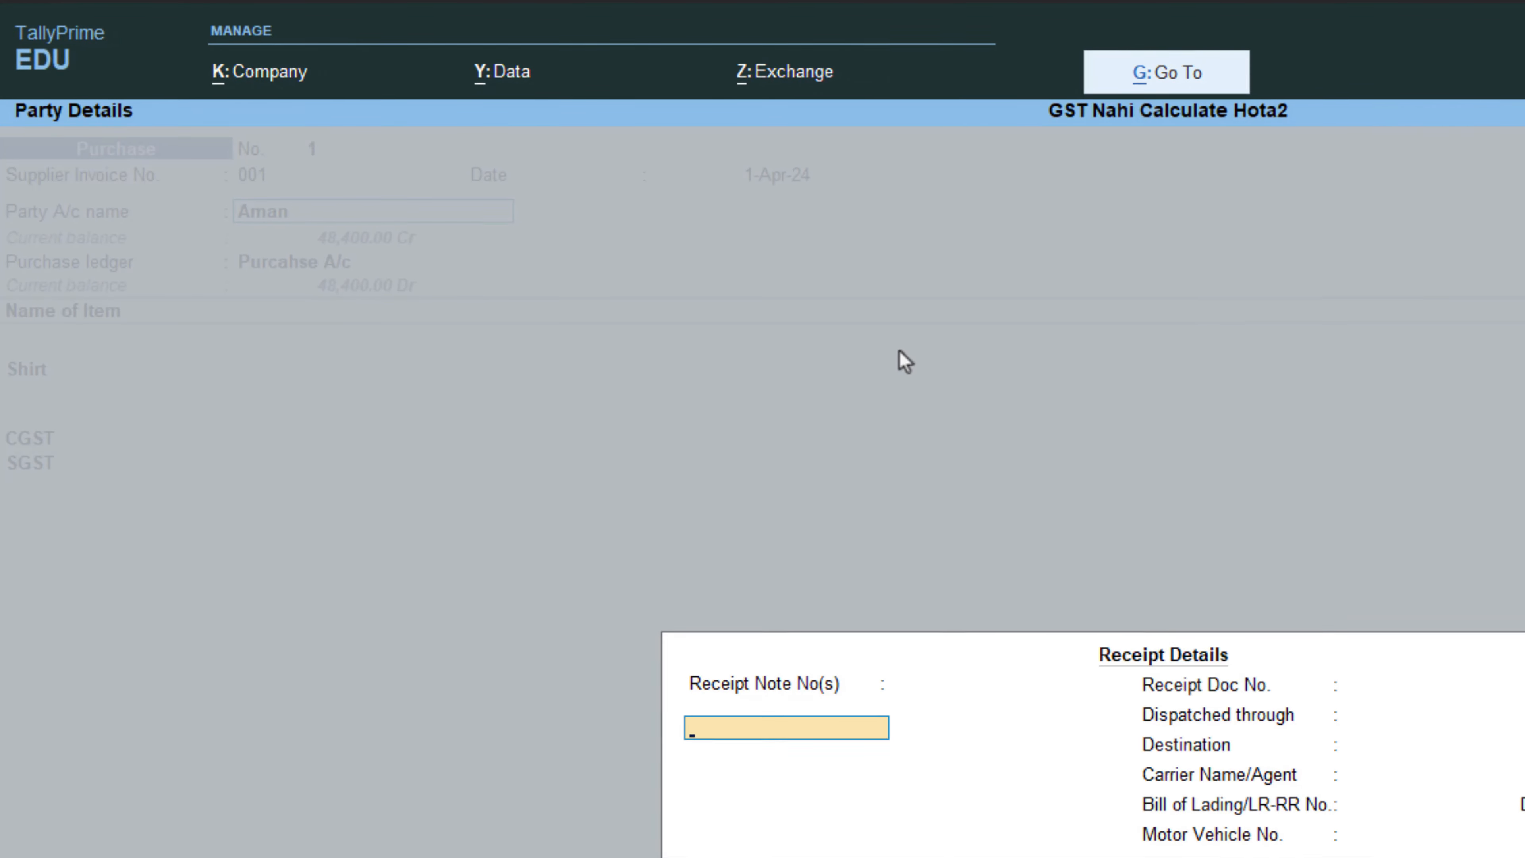
Leave all receipt details blank and continue to the supplier's Party Details.
{"action": "key", "text": "Return"}
{"action": "key", "text": "Return"}
{"action": "key", "text": "Return"}
{"action": "key", "text": "Return"}
{"action": "key", "text": "Return"}
{"action": "key", "text": "Return"}
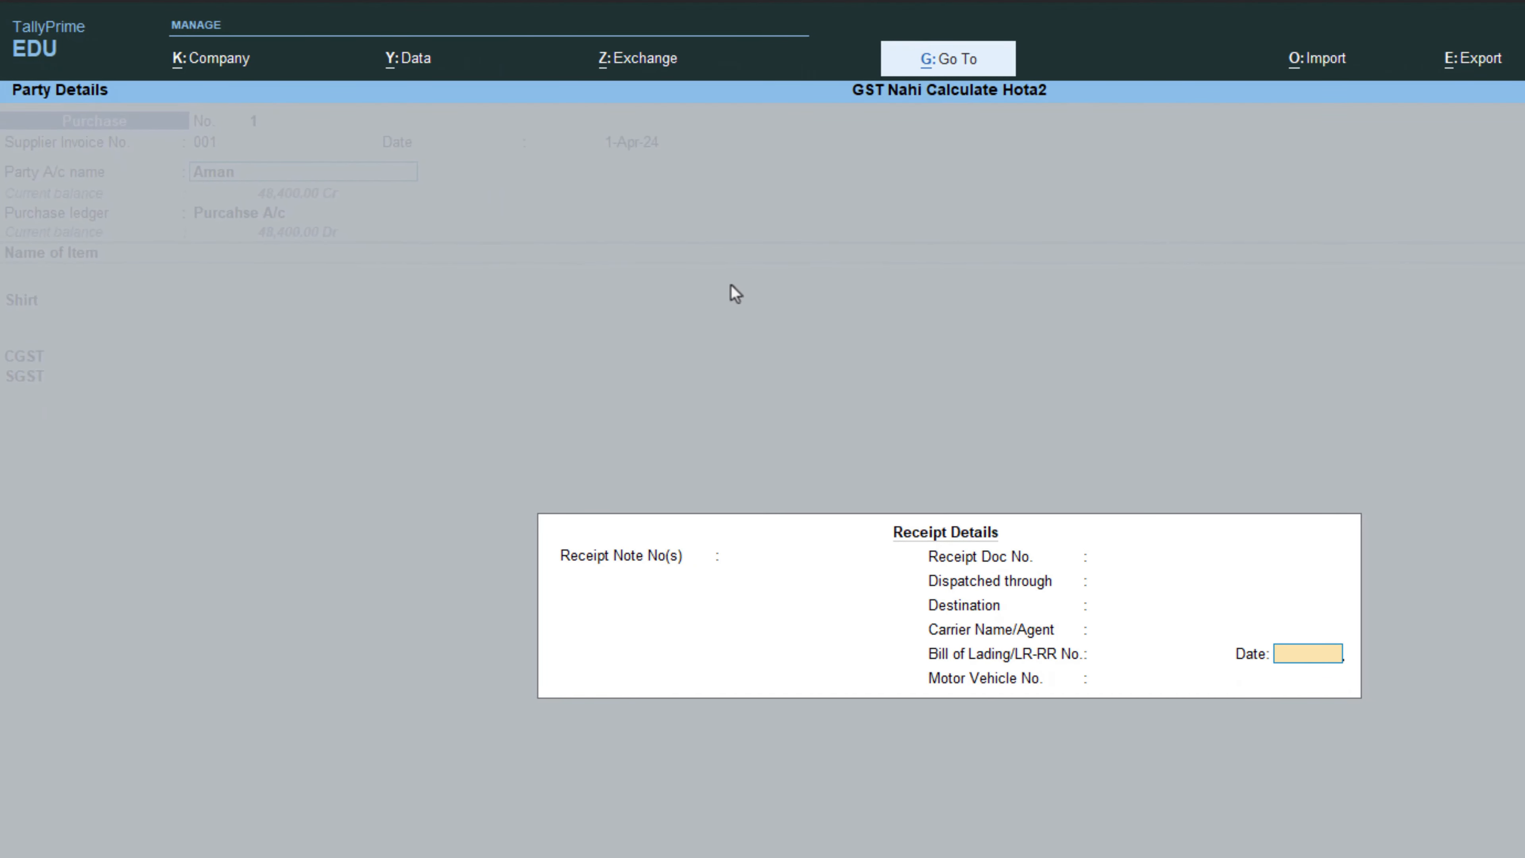
{"action": "key", "text": "Return"}
{"action": "key", "text": "Return"}
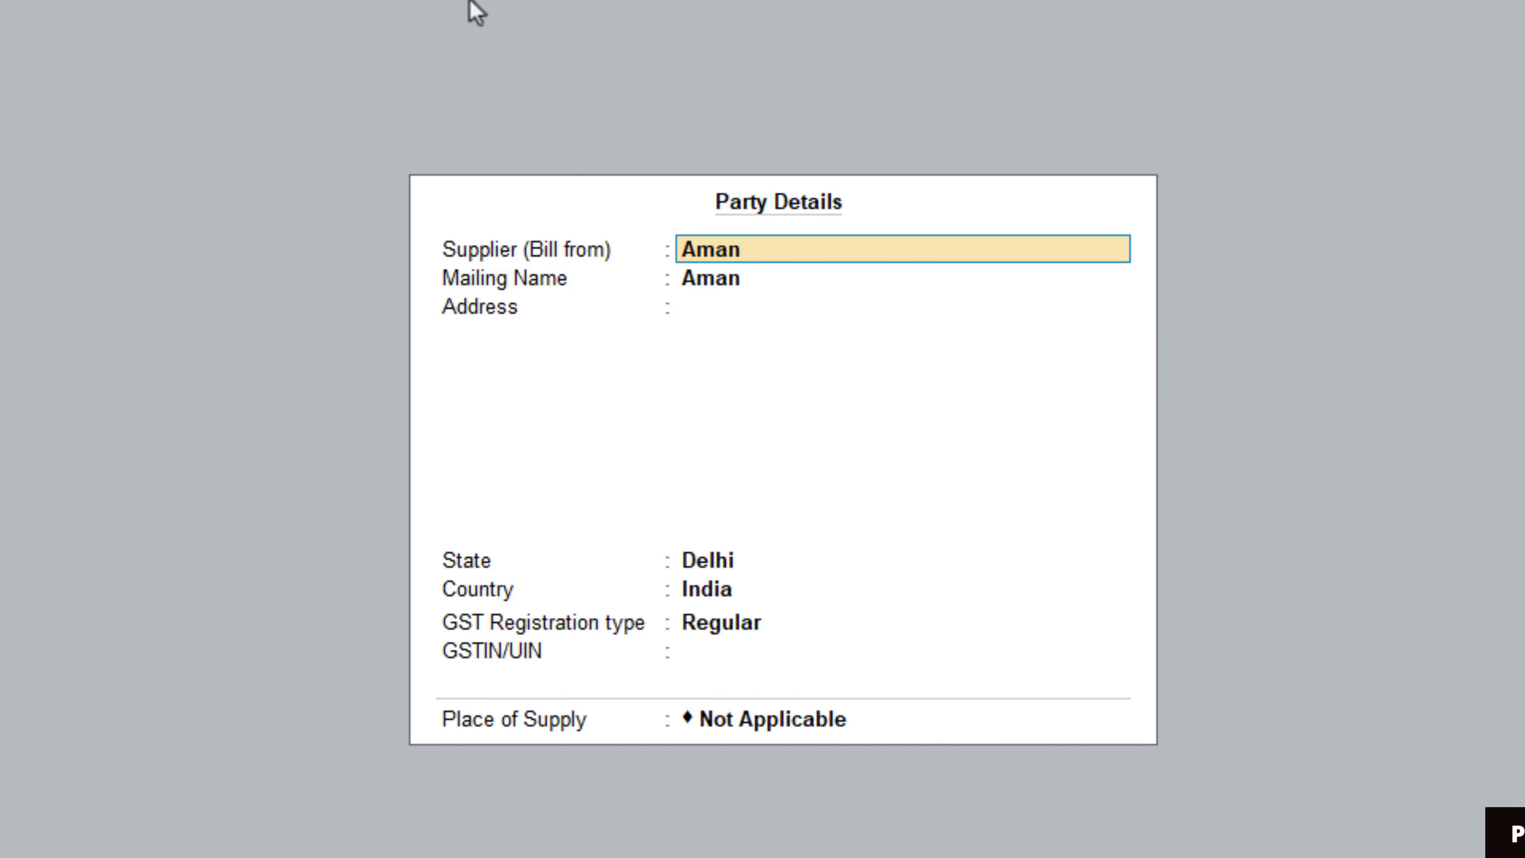
Set the place of supply to Delhi in the supplier's Party Details and return to the voucher's item lines.
{"action": "key", "text": "Return"}
{"action": "key", "text": "Return"}
{"action": "key", "text": "Return"}
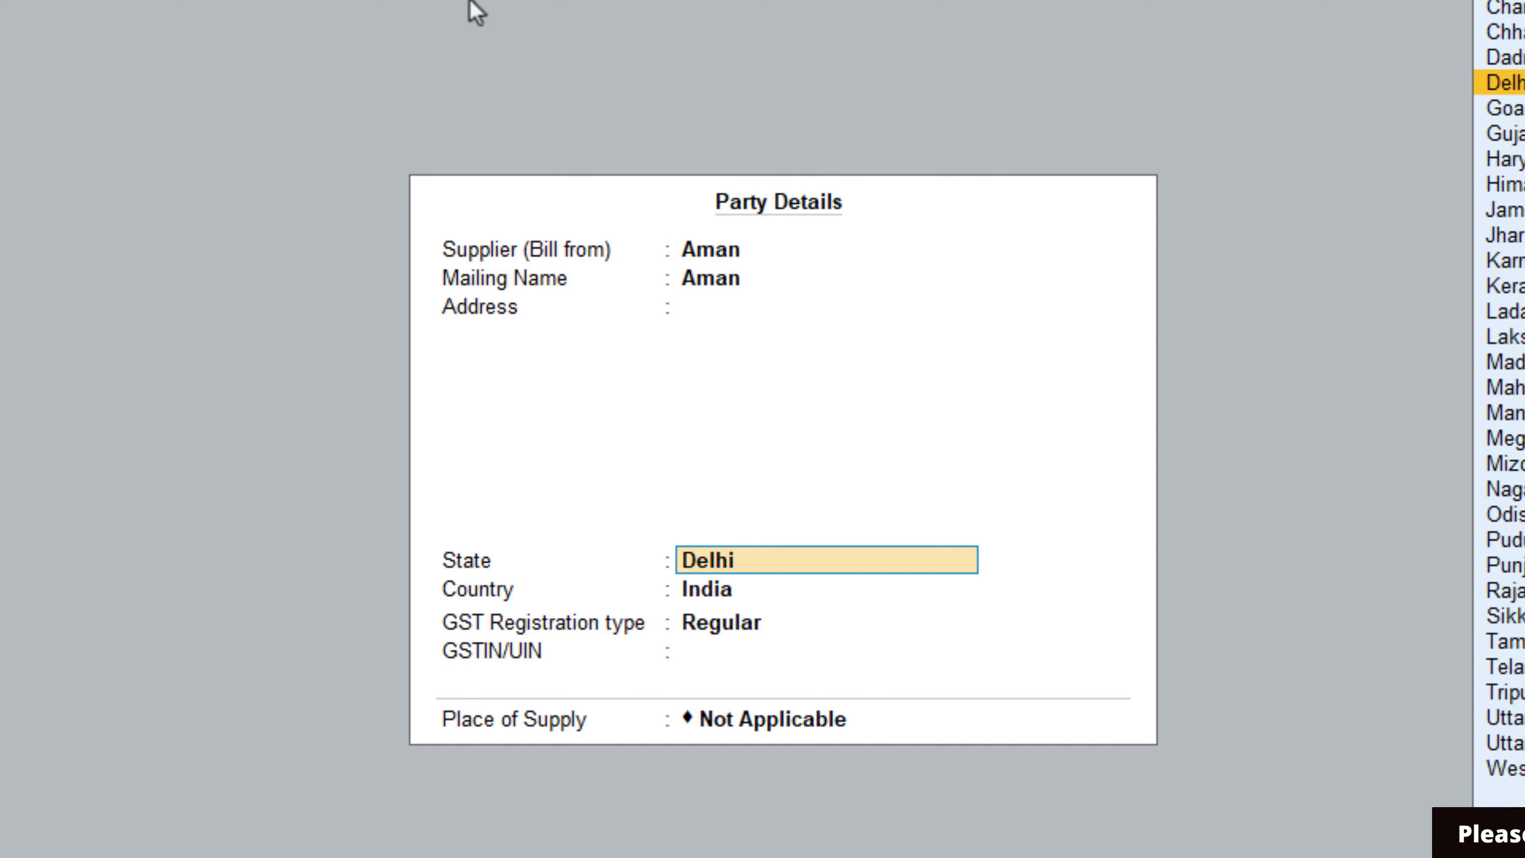
{"action": "key", "text": "Return"}
{"action": "key", "text": "Return"}
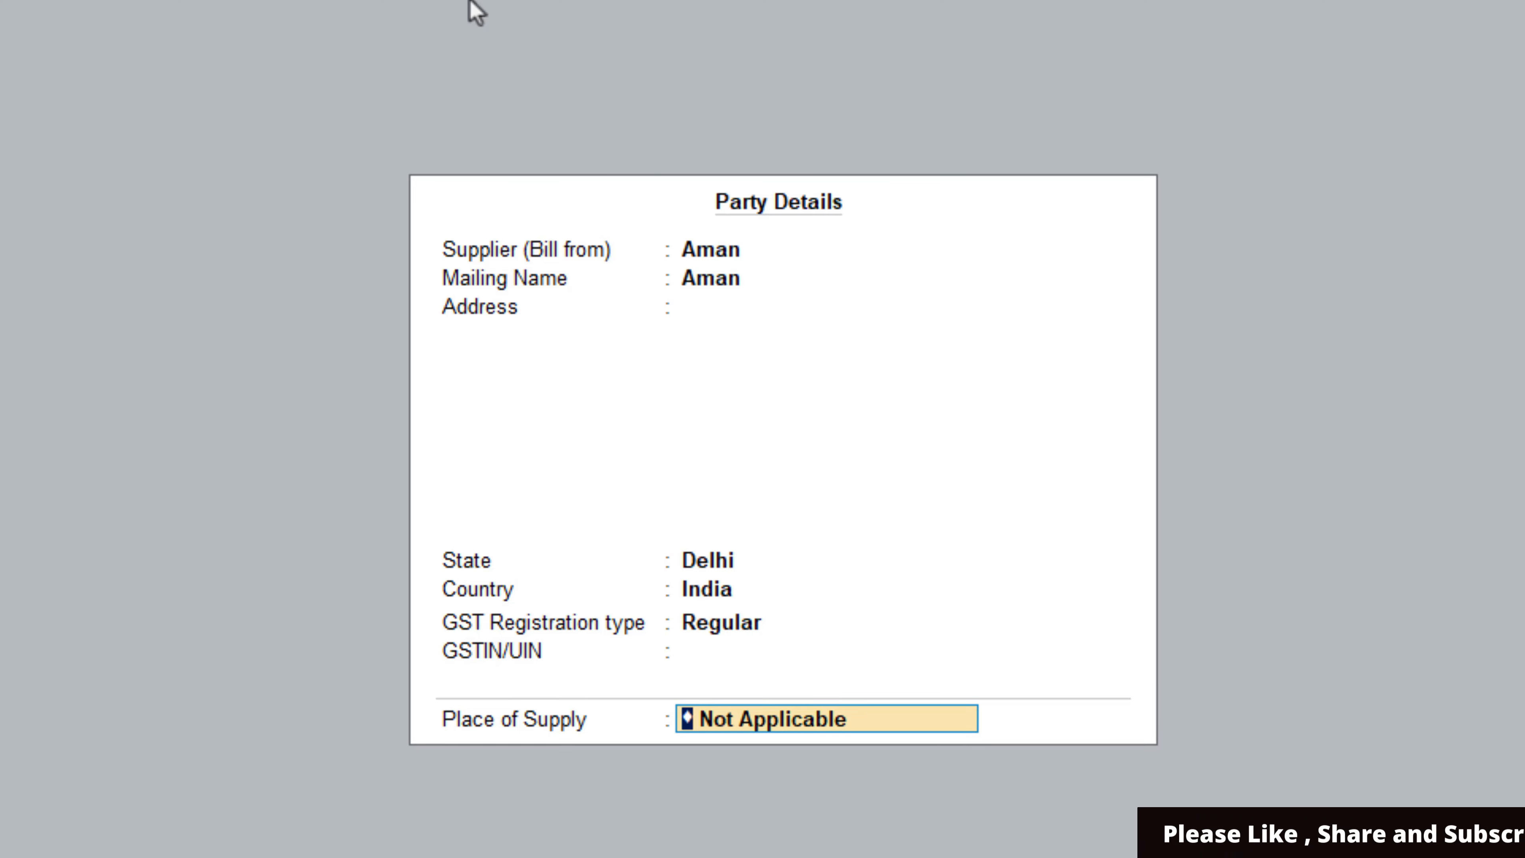
{"action": "type", "text": "De"}
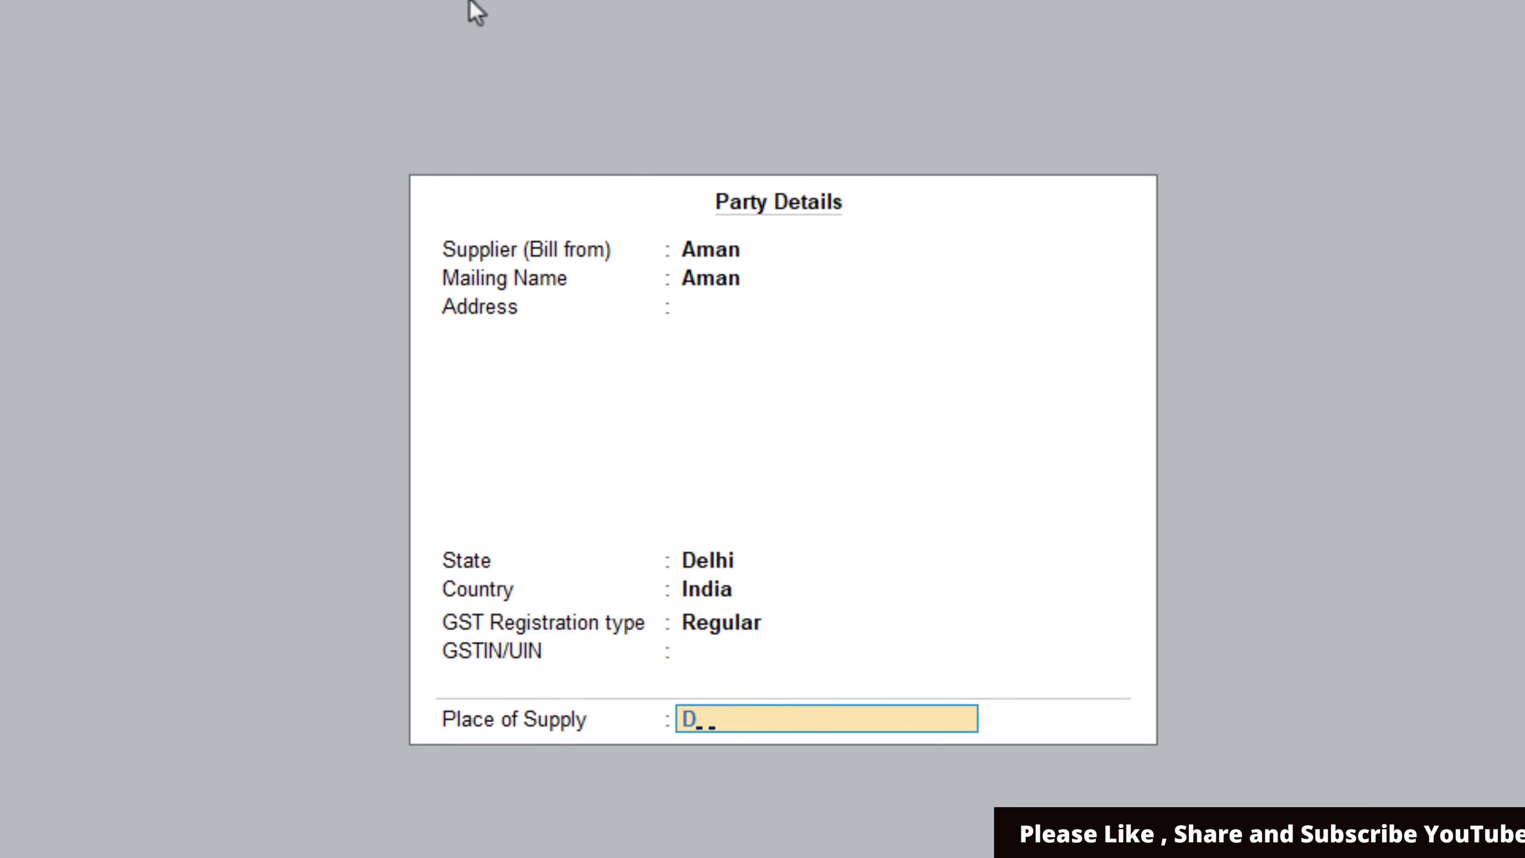
{"action": "key", "text": "Return"}
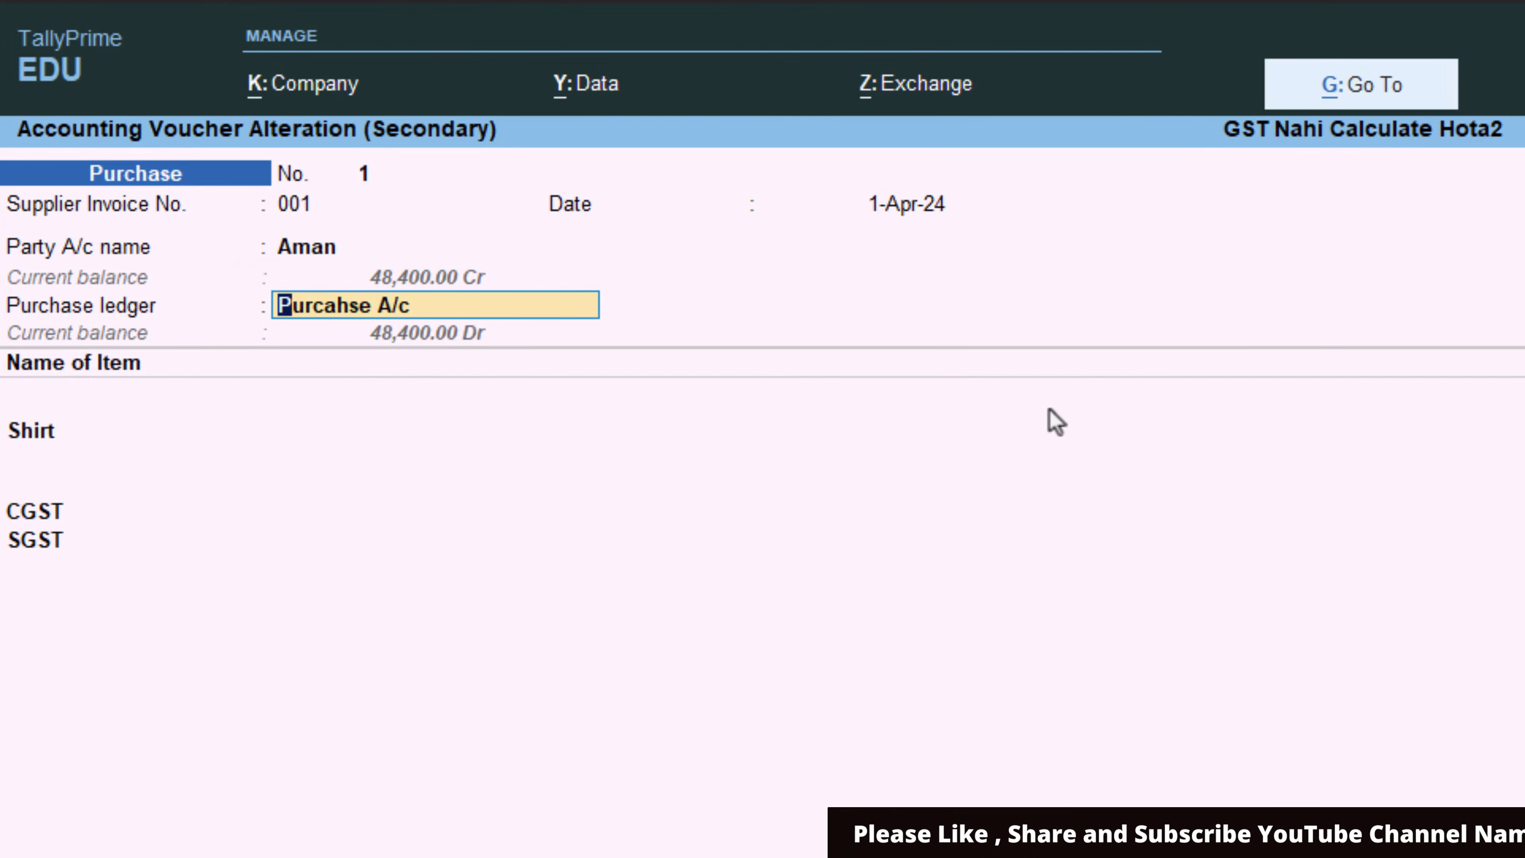
{"action": "key", "text": "Return"}
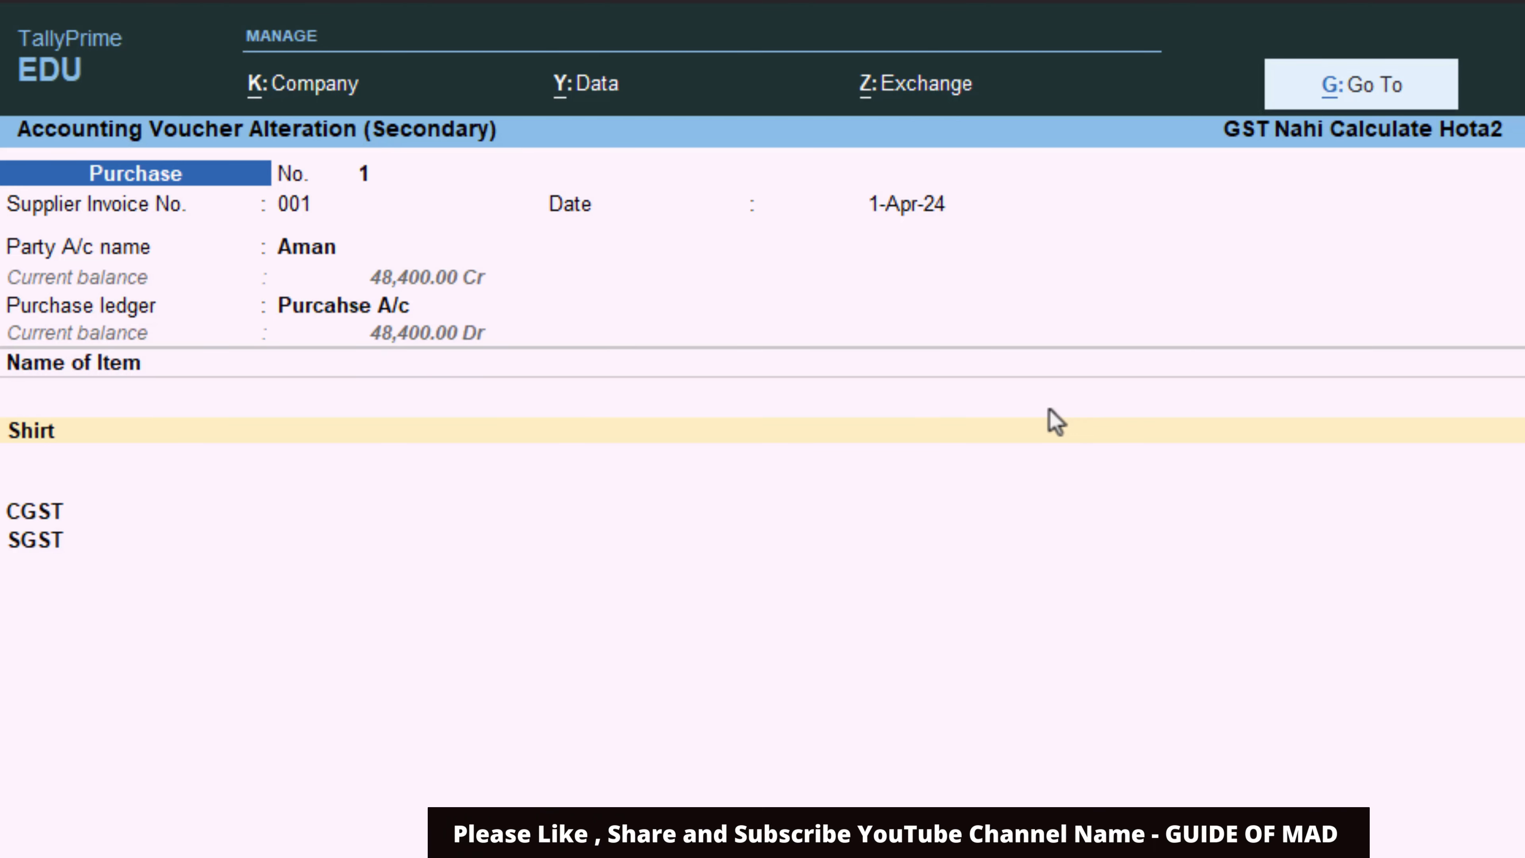
{"action": "key", "text": "Down"}
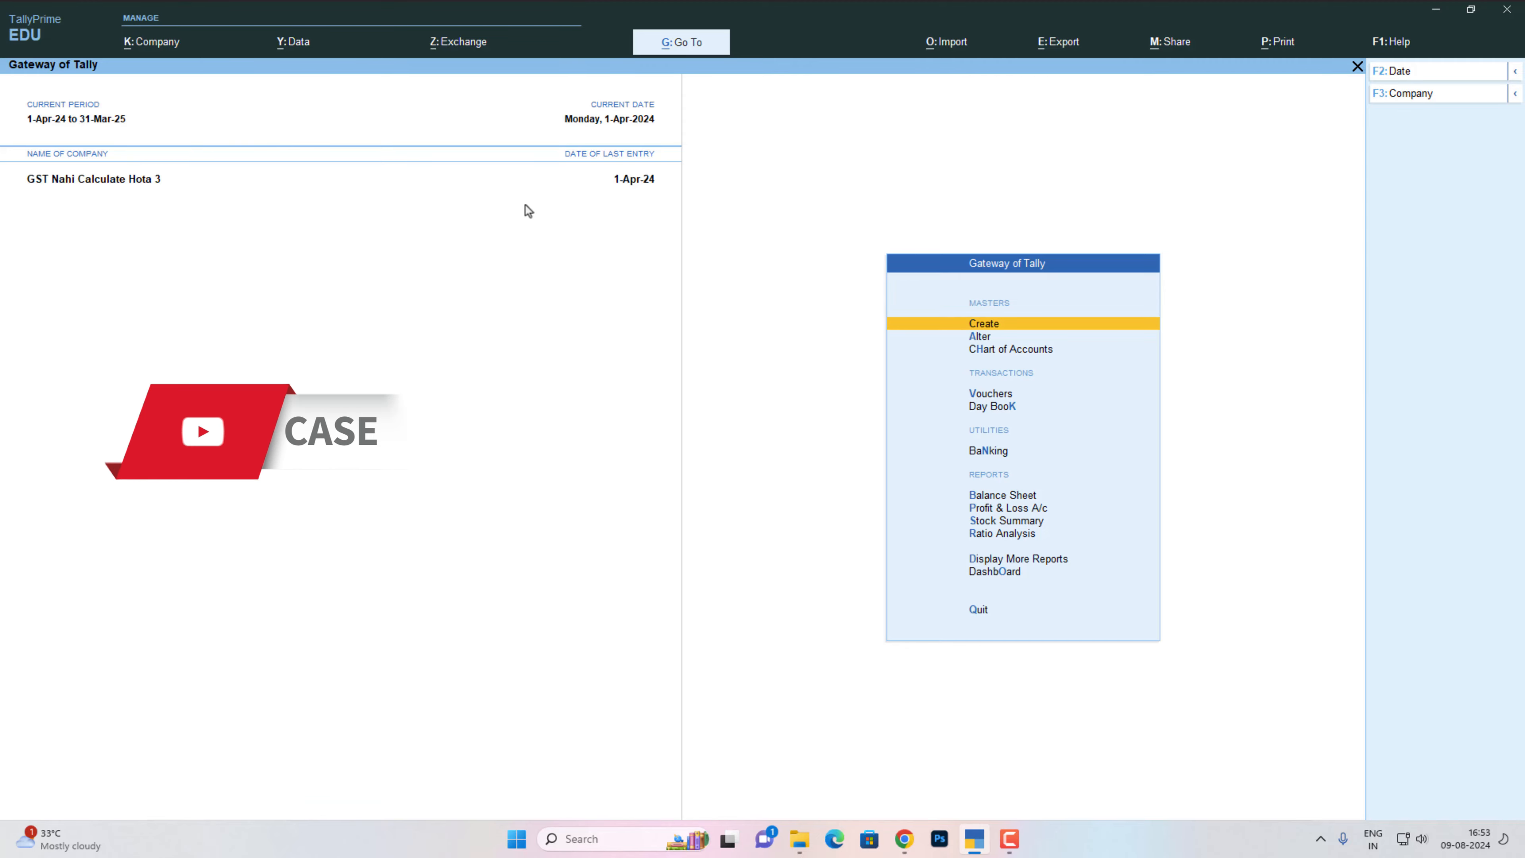
Open the 1-Apr-24 purchase voucher from the Day Book of GST Nahi Calculate Hota 3 for alteration.
{"action": "key", "text": "Down"}
{"action": "key", "text": "Down"}
{"action": "key", "text": "Down"}
{"action": "key", "text": "Return"}
{"action": "key", "text": "Escape"}
{"action": "key", "text": "Down"}
{"action": "key", "text": "Return"}
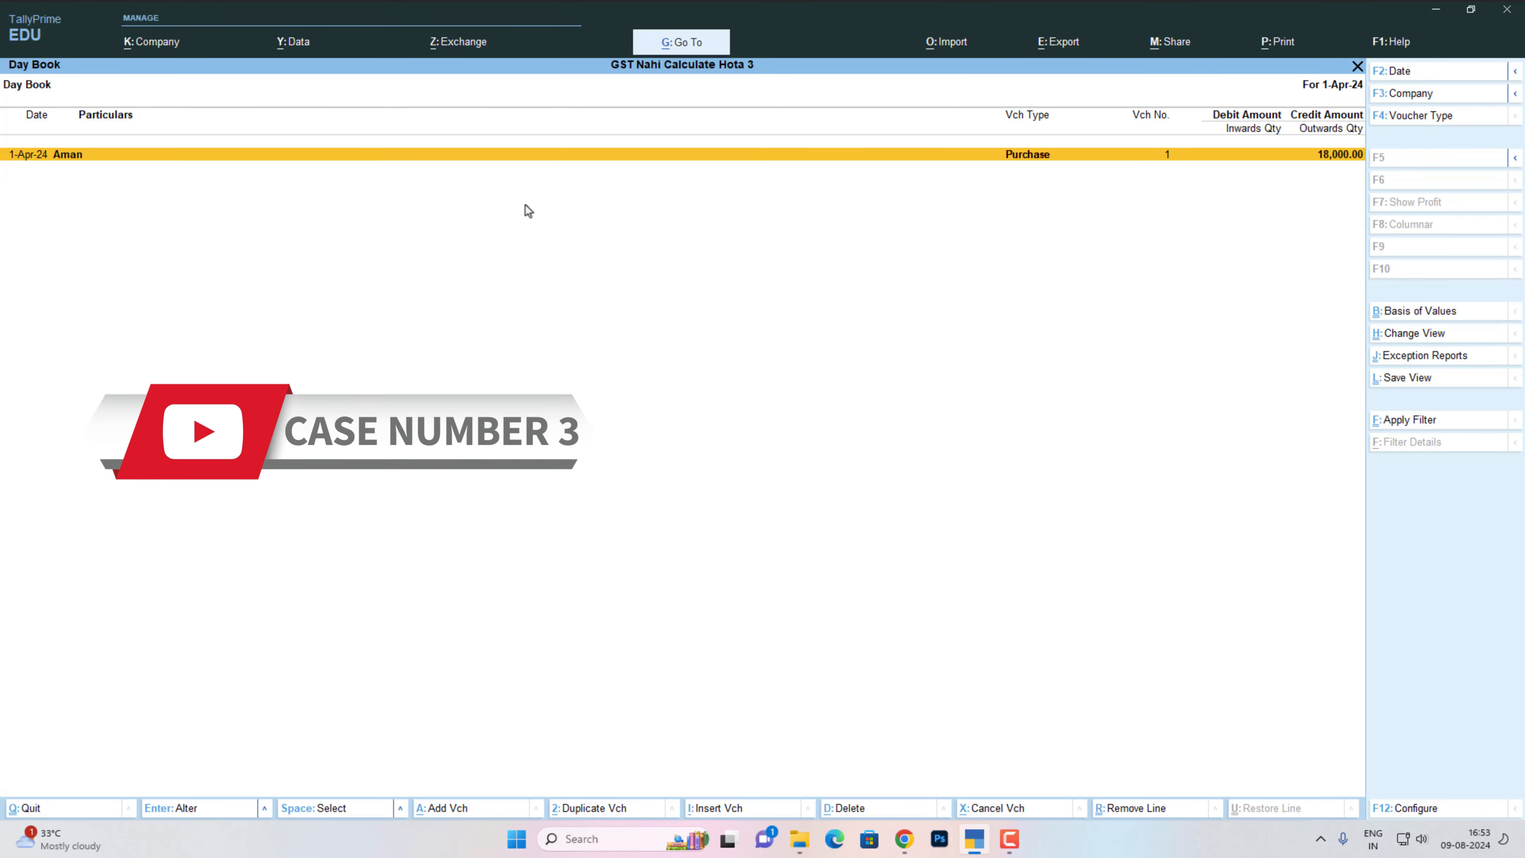
{"action": "key", "text": "alt+F5"}
{"action": "key", "text": "Return"}
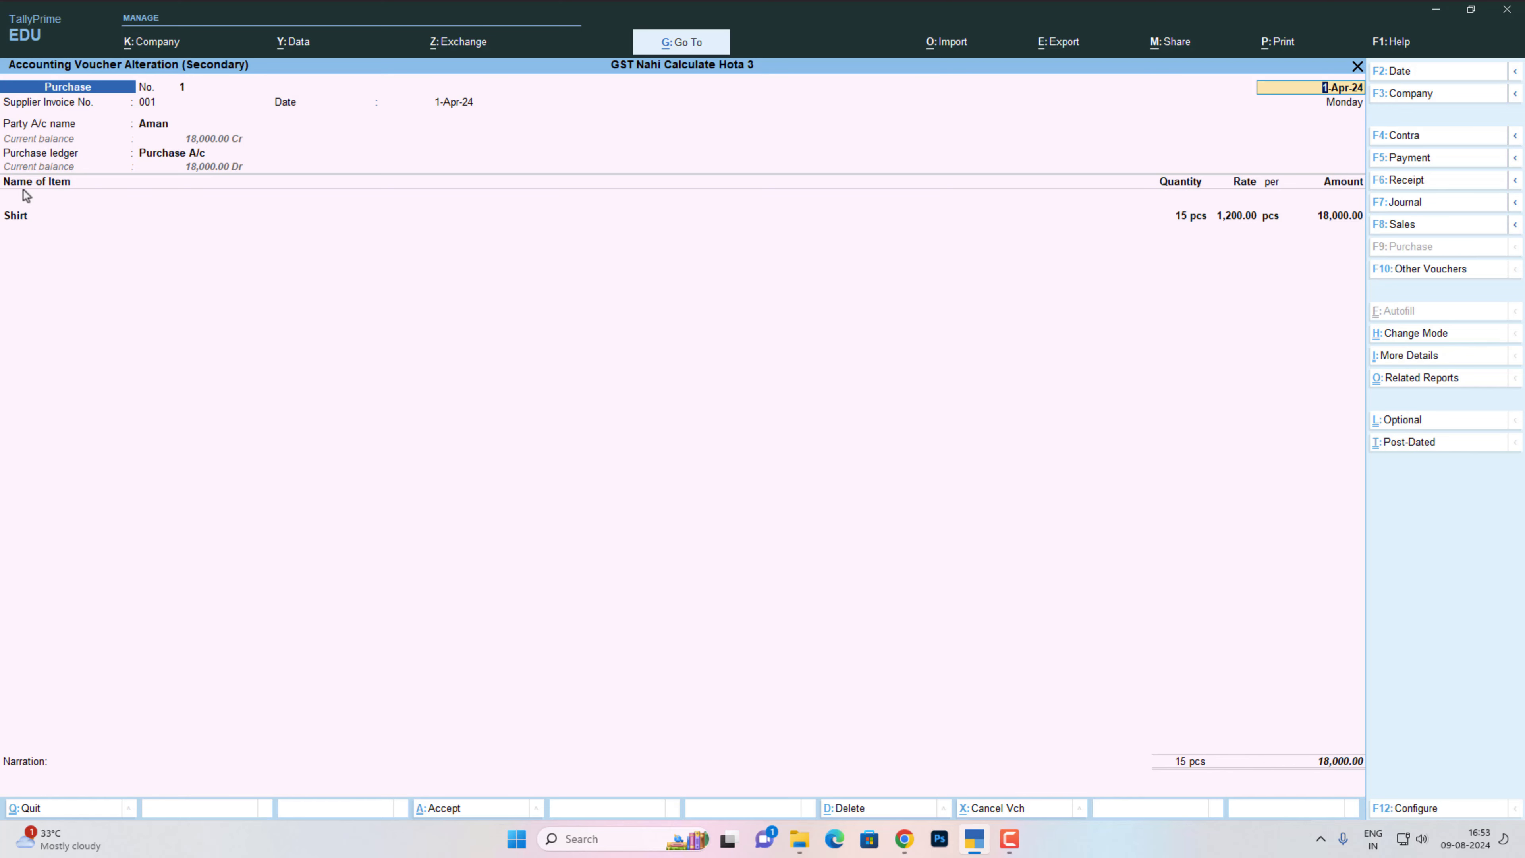
Add the CGST and SGST ledgers below the Shirt item and check the voucher's GST tax analysis.
{"action": "left_click", "coordinate": [15, 257]}
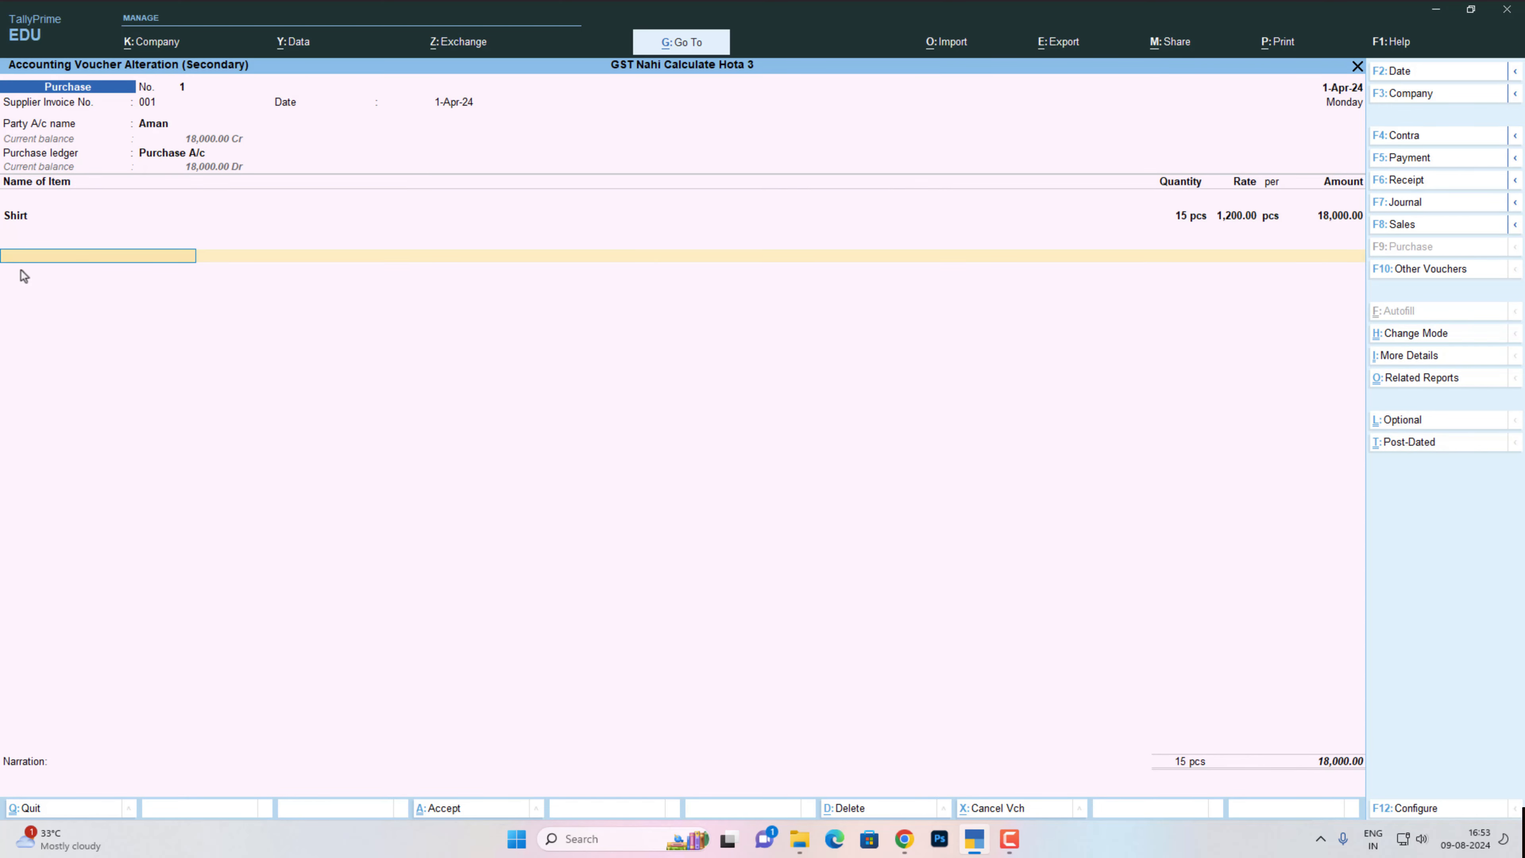
{"action": "type", "text": "c"}
{"action": "key", "text": "Return"}
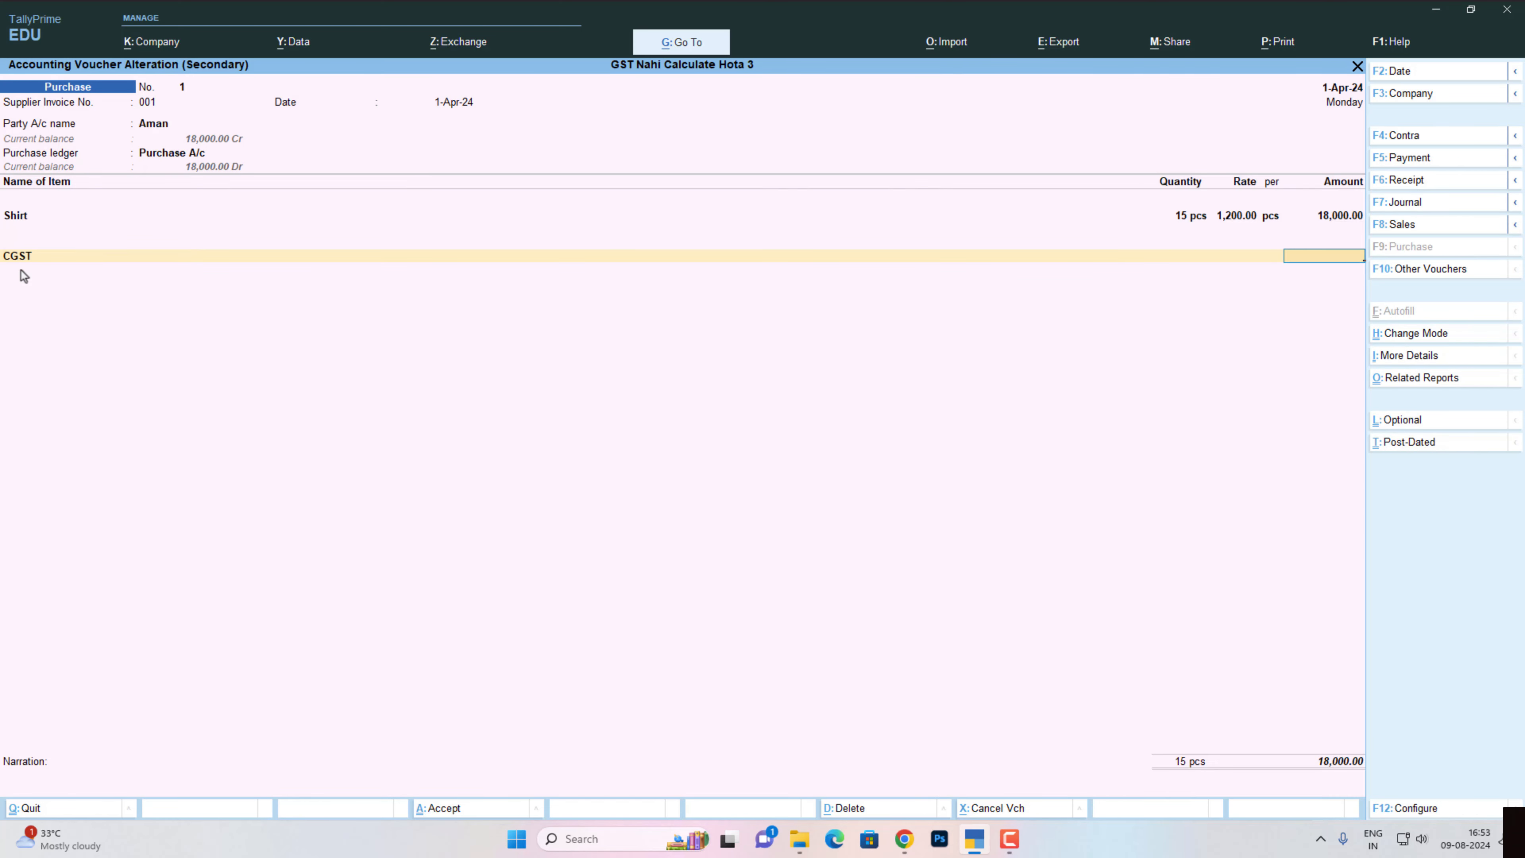
{"action": "key", "text": "Return"}
{"action": "type", "text": "s"}
{"action": "key", "text": "Return"}
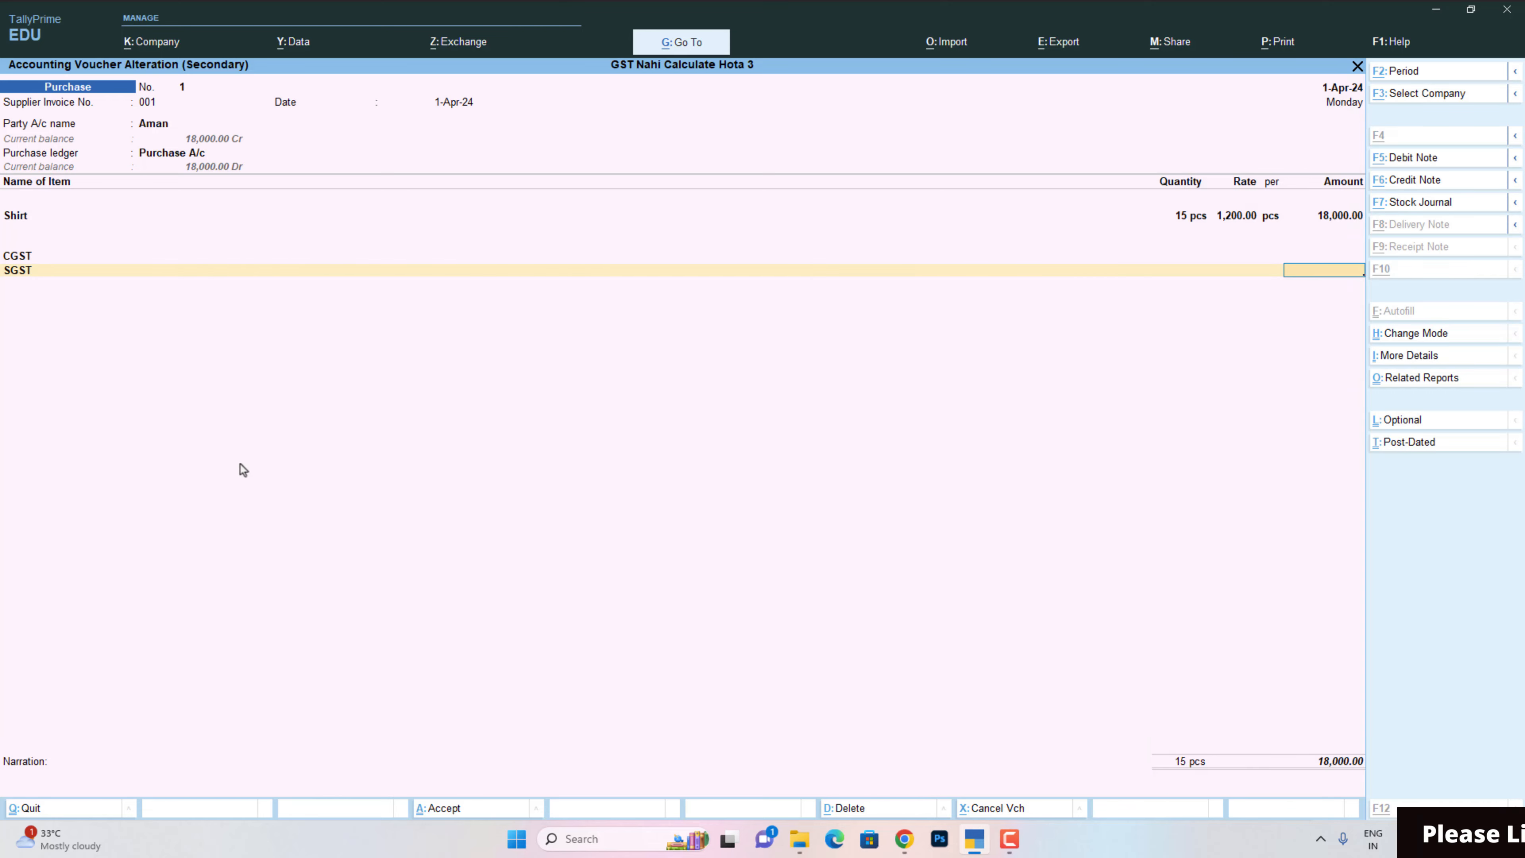
{"action": "key", "text": "alt+a"}
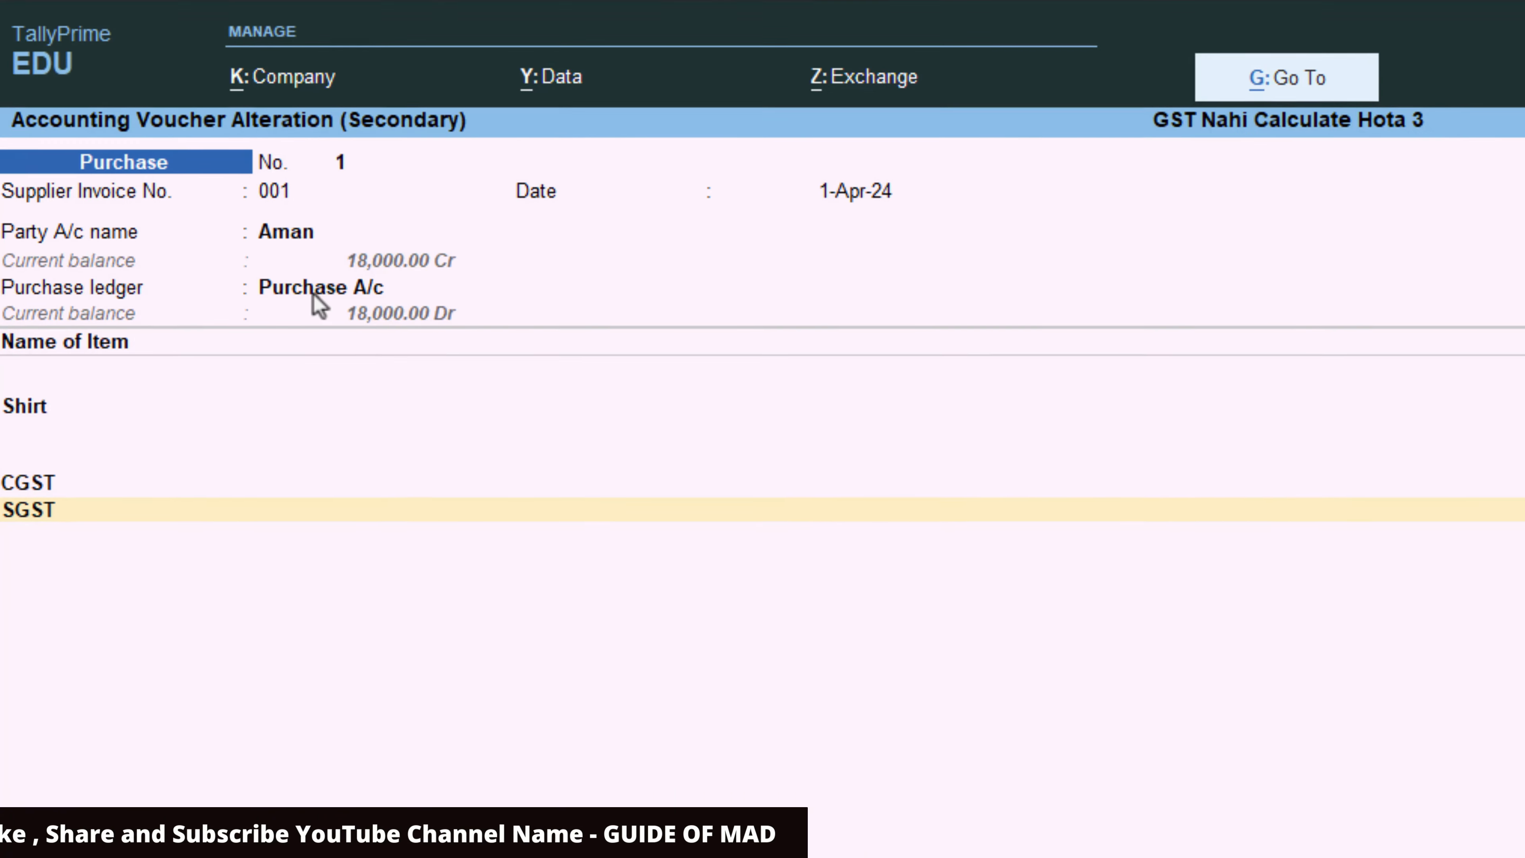
{"action": "key", "text": "Escape"}
Set GST applicability to Applicable in the Purchase A/c ledger master, leave the HSN/SAC details As per Company/Group, and accept the ledger.
{"action": "key", "text": "Up"}
{"action": "key", "text": "Up"}
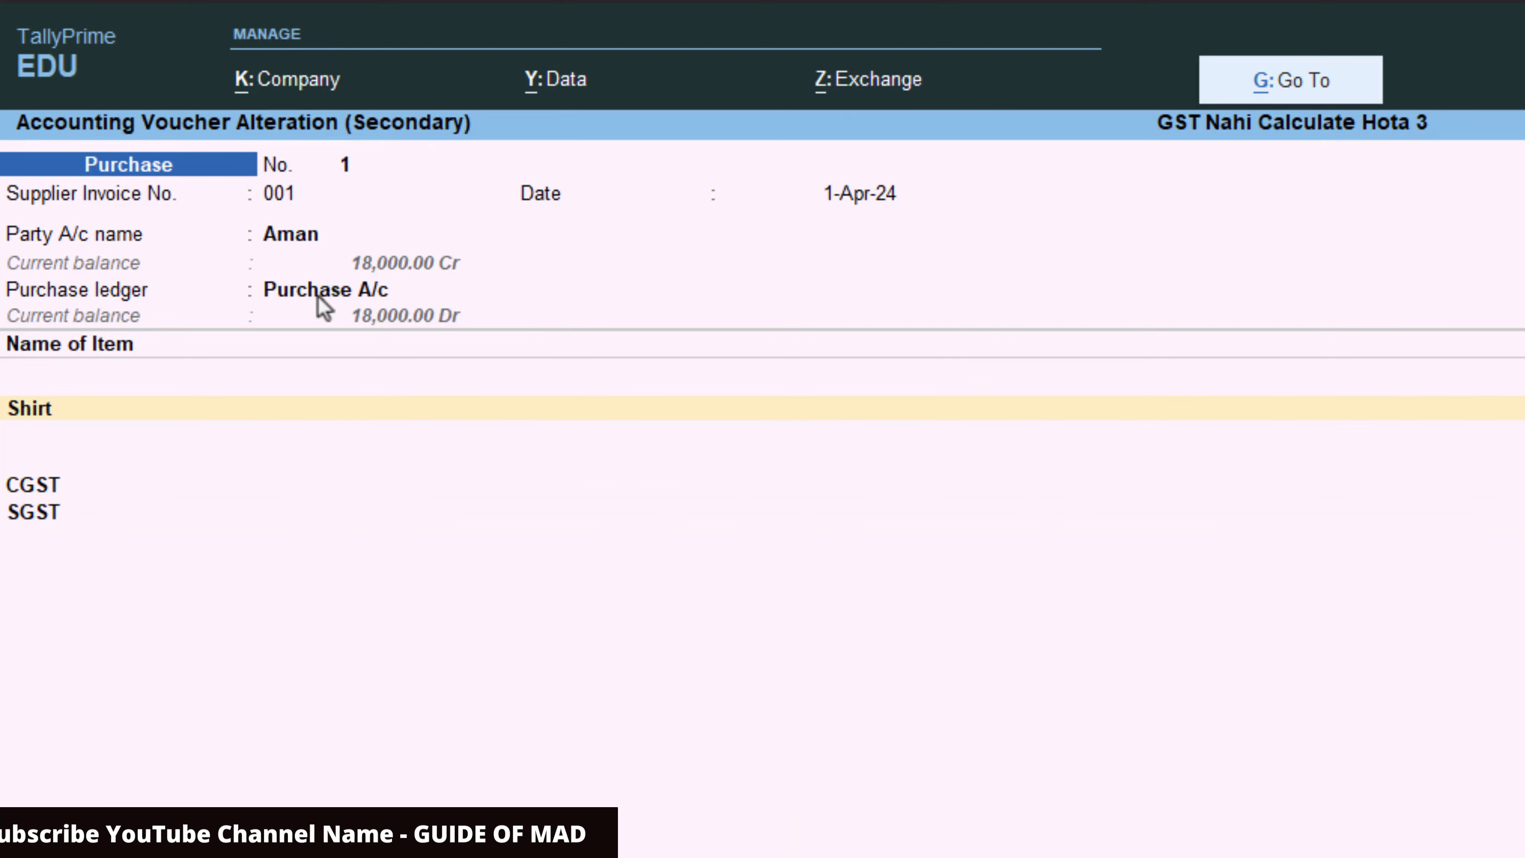
{"action": "key", "text": "Up"}
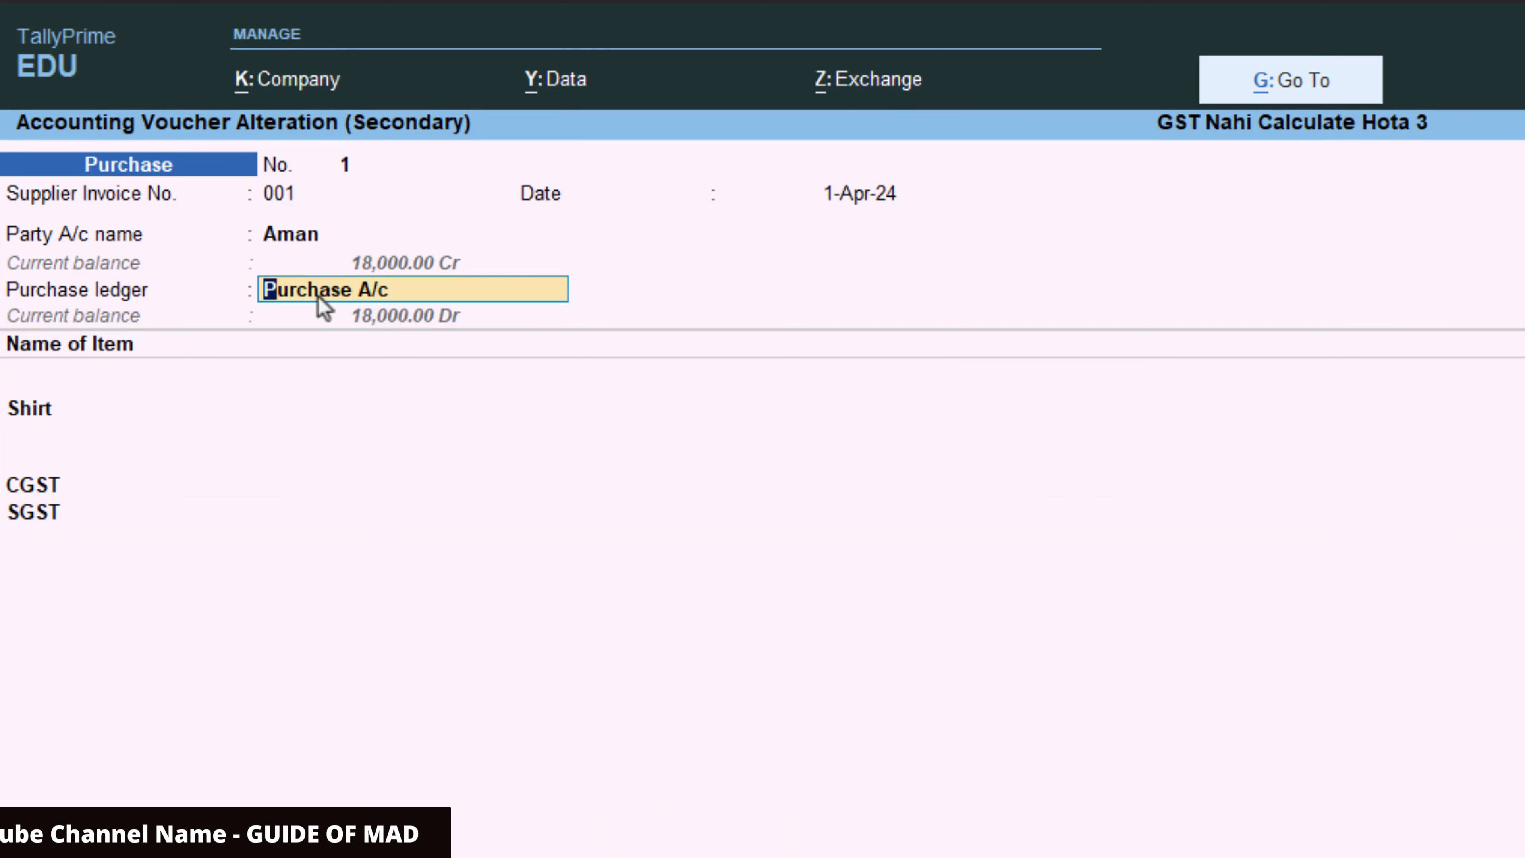
{"action": "key", "text": "ctrl+Return"}
{"action": "key", "text": "Return"}
{"action": "key", "text": "Return"}
{"action": "key", "text": "Return"}
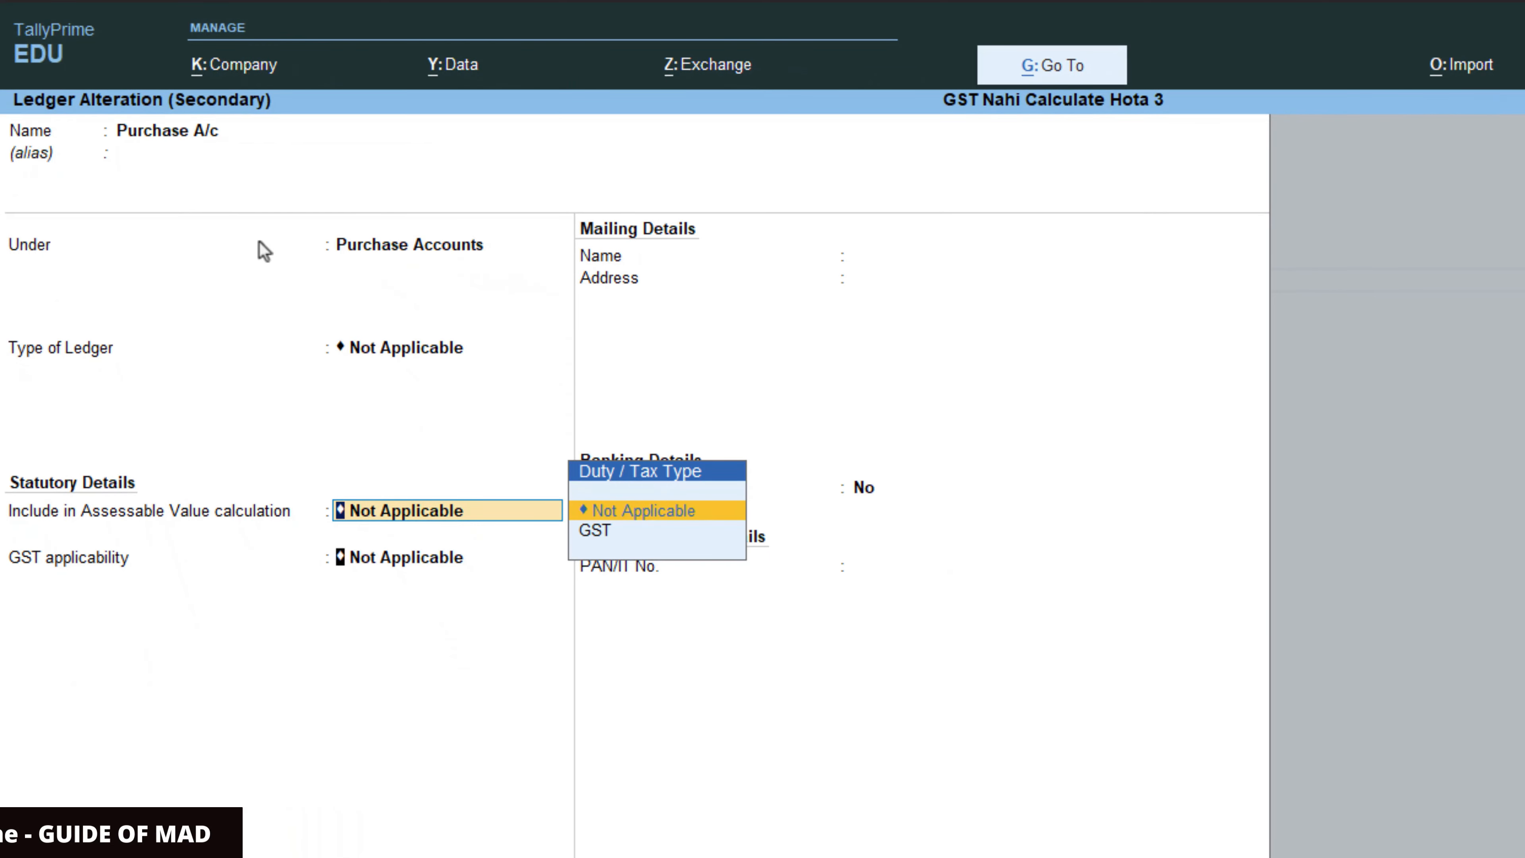
{"action": "key", "text": "Return"}
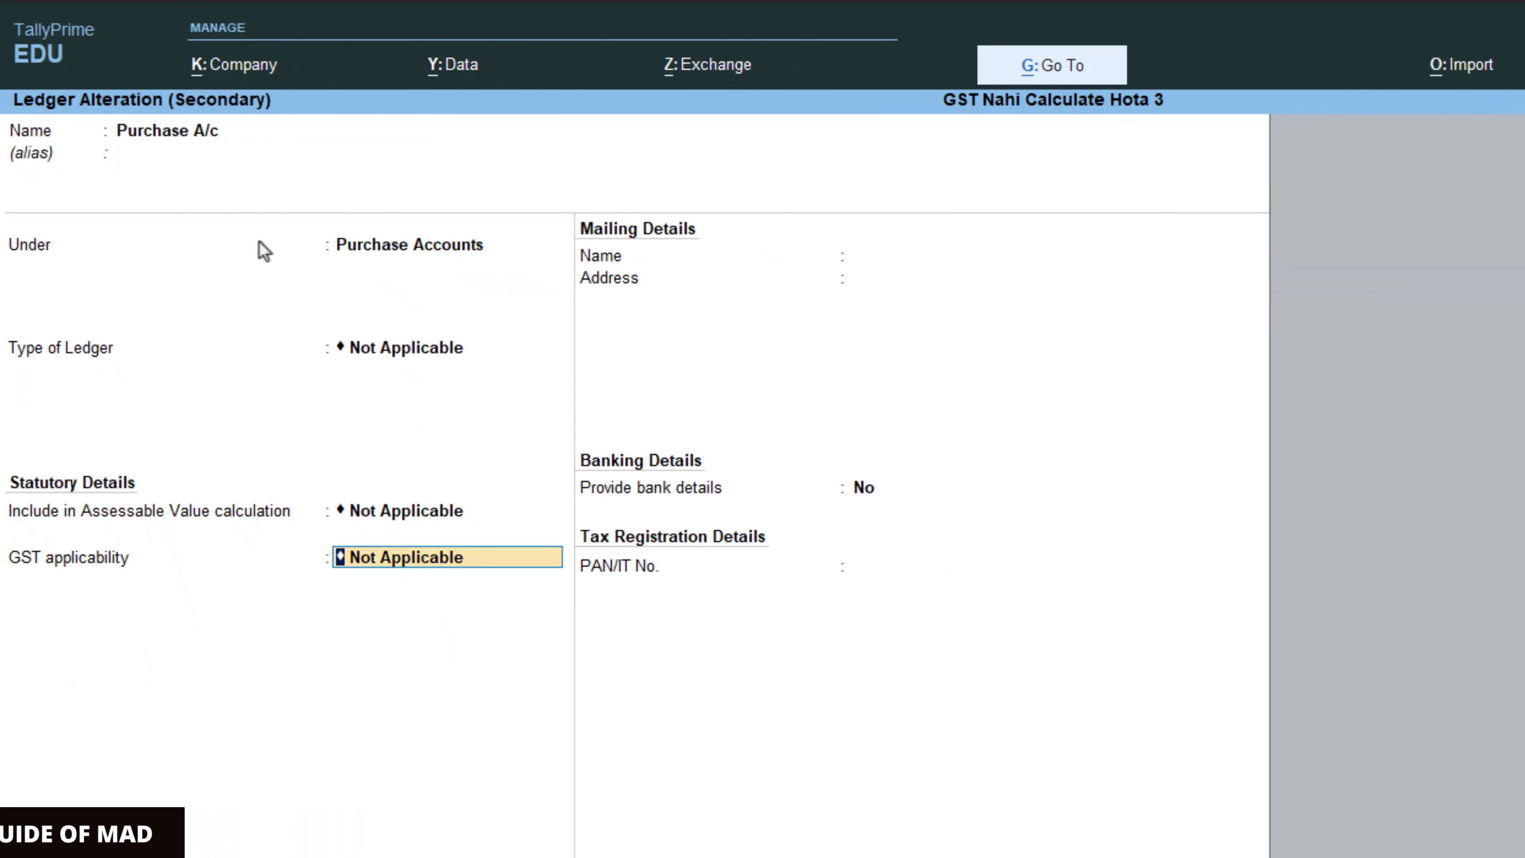
{"action": "type", "text": "A"}
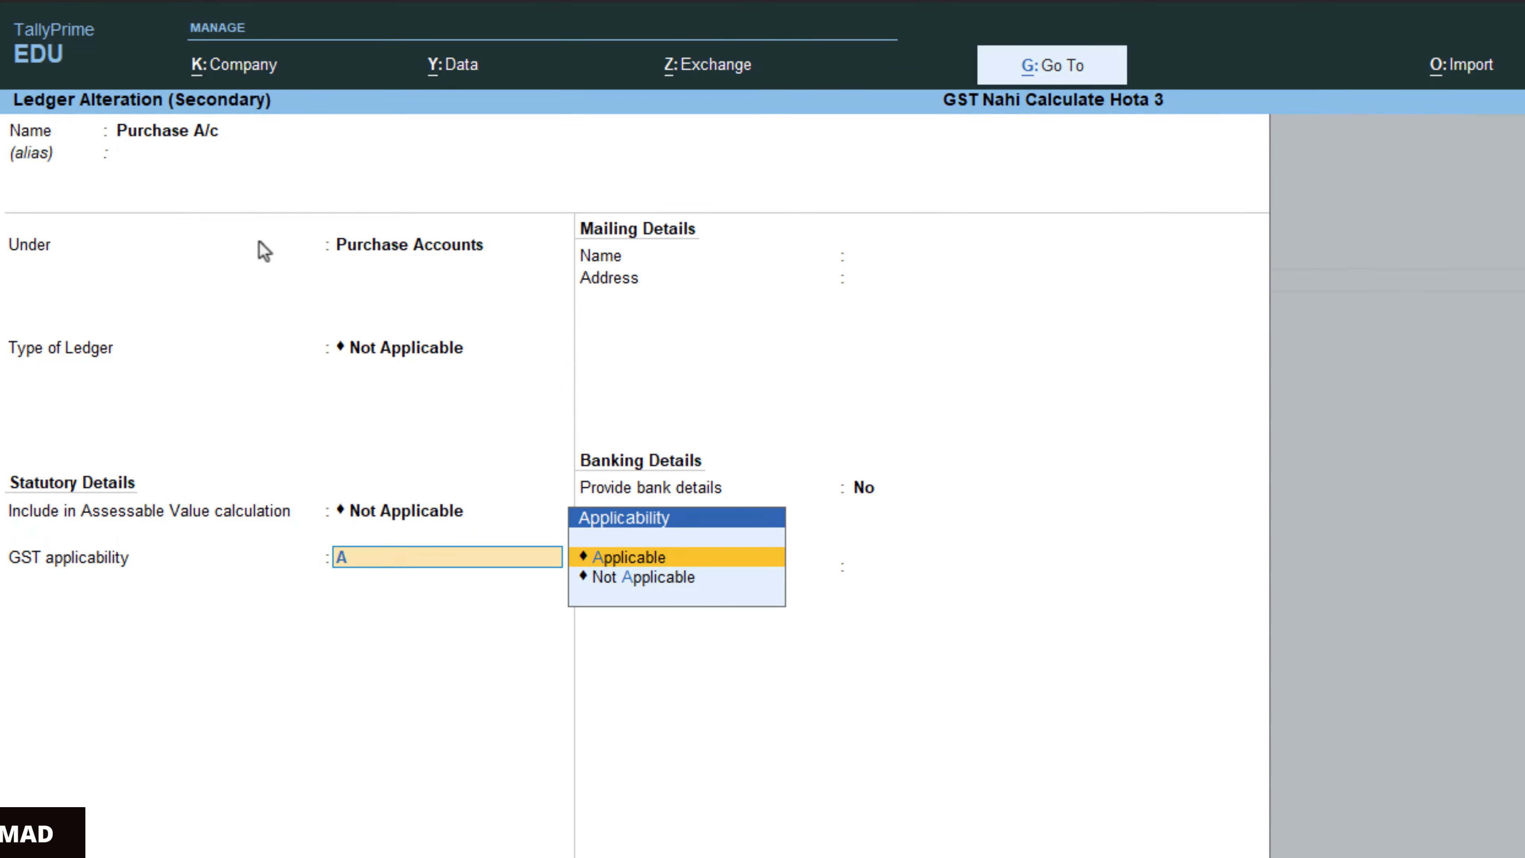
{"action": "key", "text": "Return"}
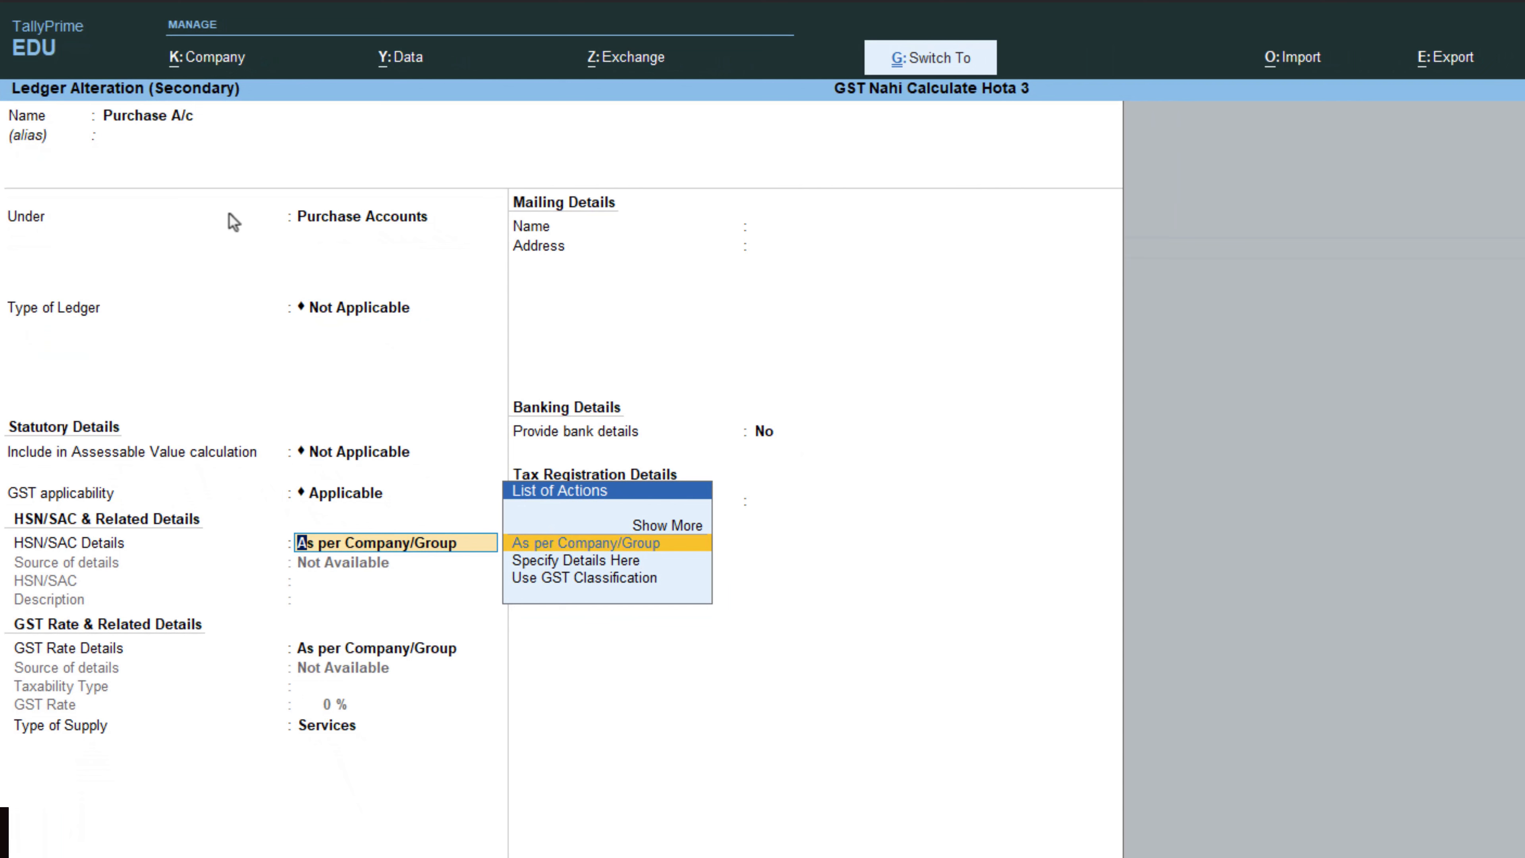
{"action": "key", "text": "Return"}
{"action": "key", "text": "Return"}
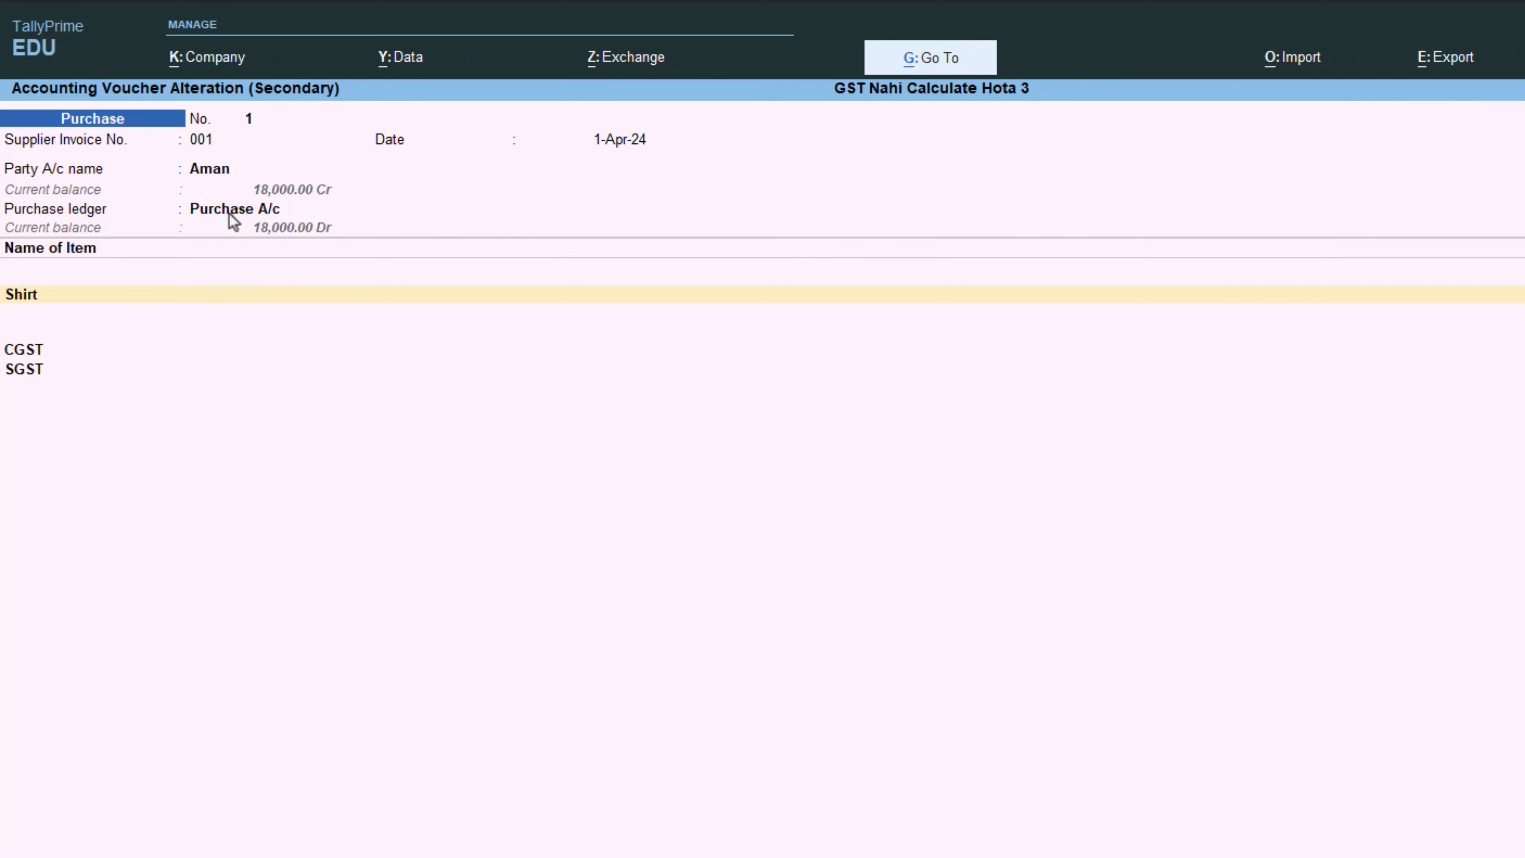
Re-enter the CGST and SGST lines below the Shirt item so their amounts recalculate, and end the ledger list.
{"action": "key", "text": "Return"}
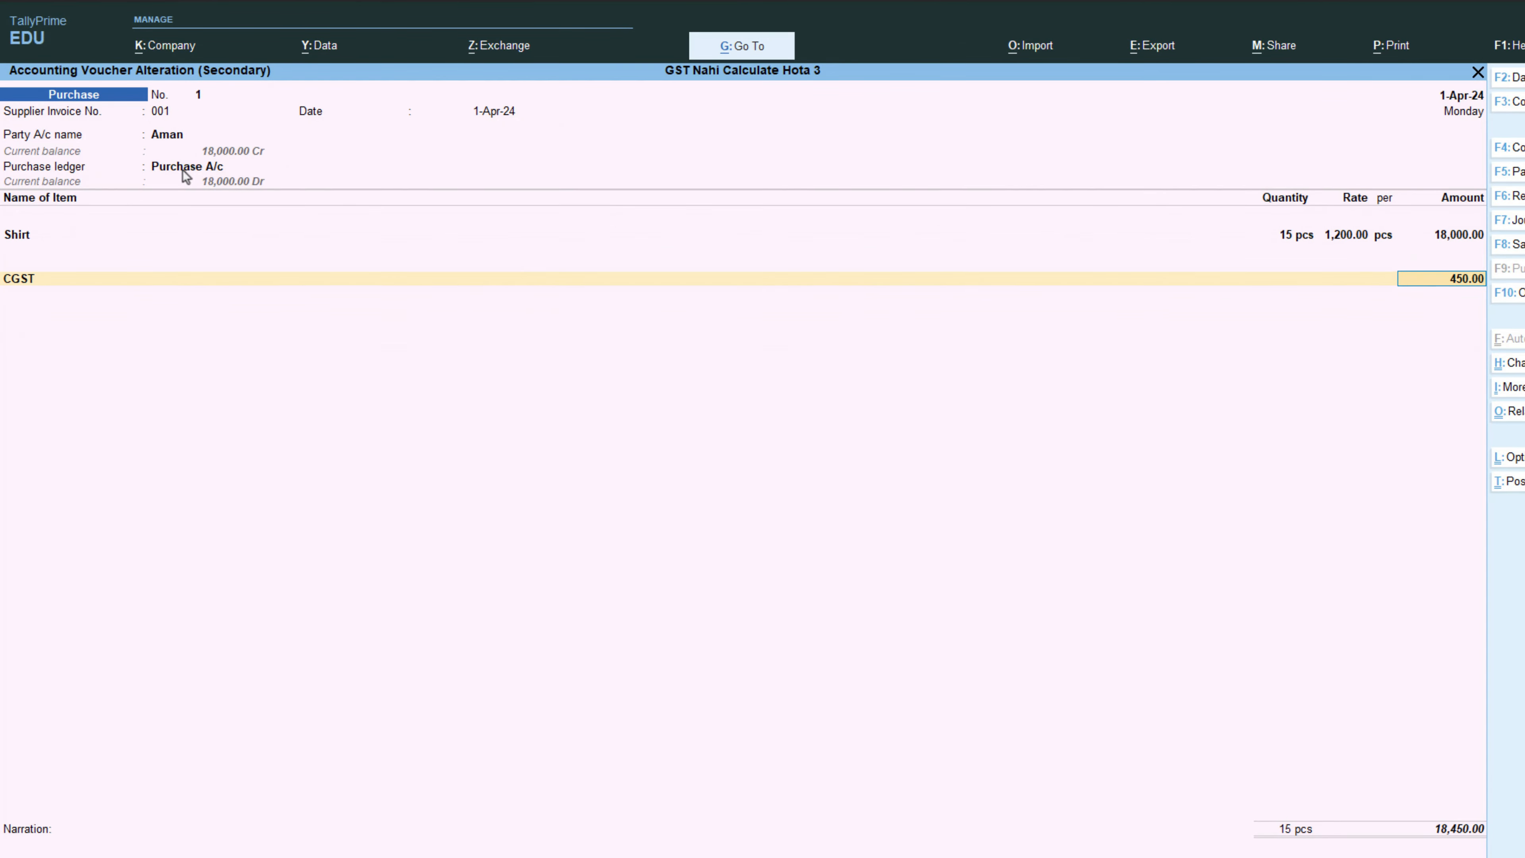
{"action": "key", "text": "Return"}
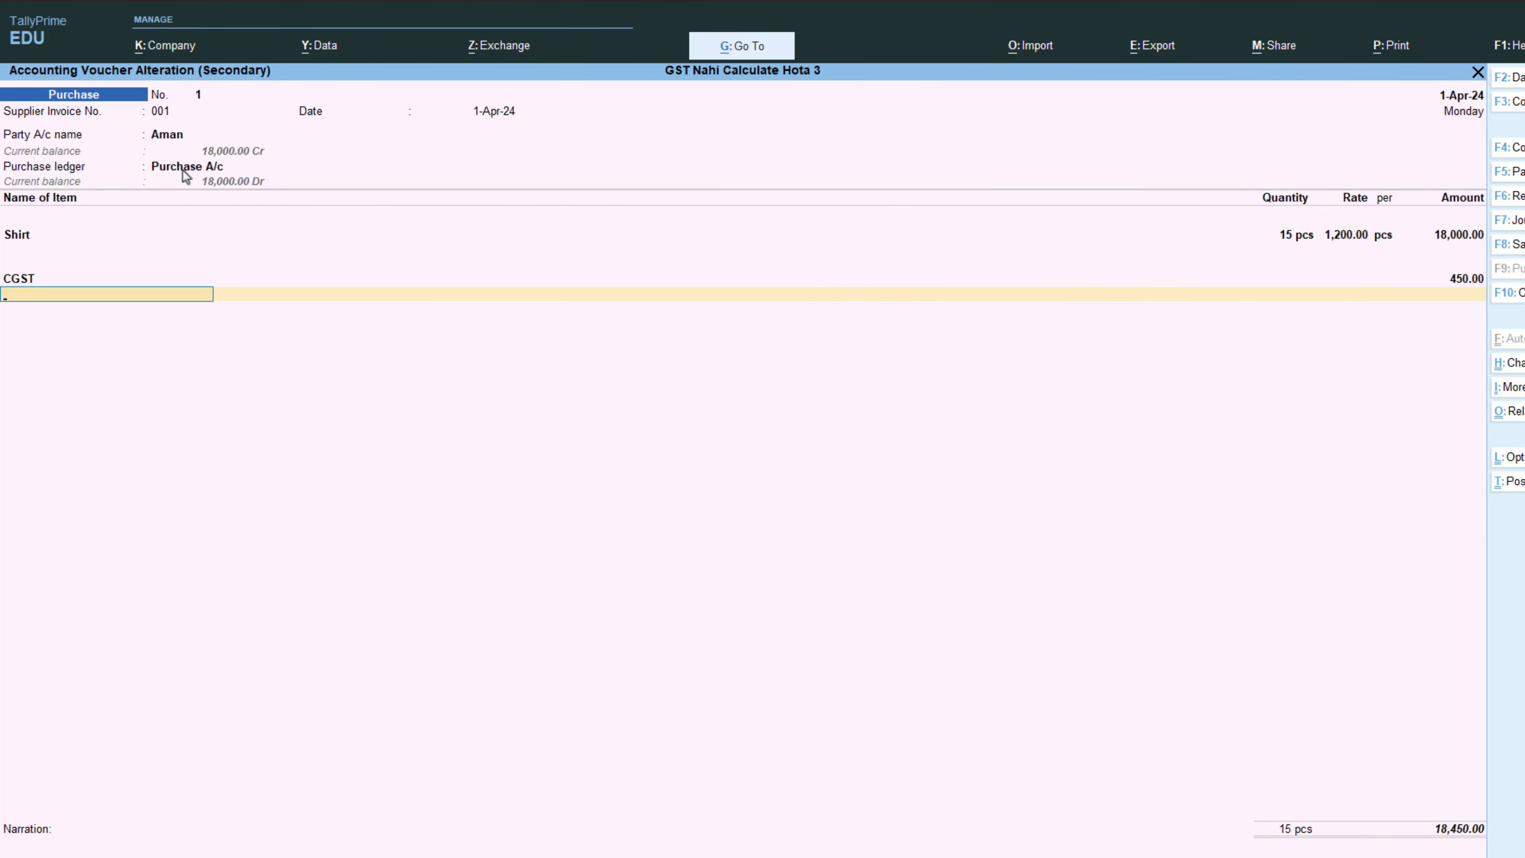
{"action": "type", "text": "s"}
{"action": "key", "text": "Return"}
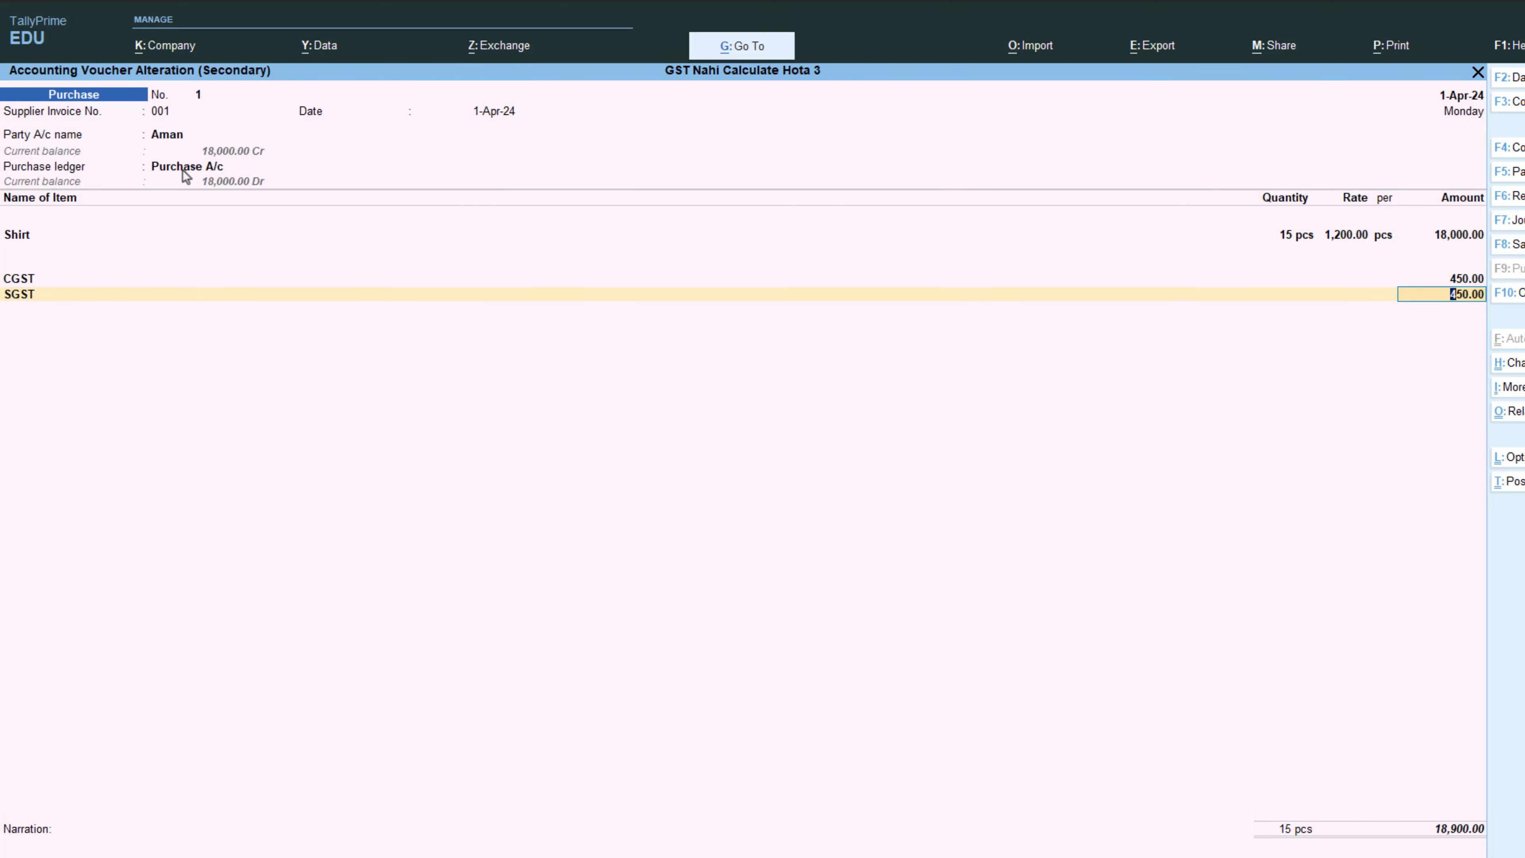
{"action": "key", "text": "Return"}
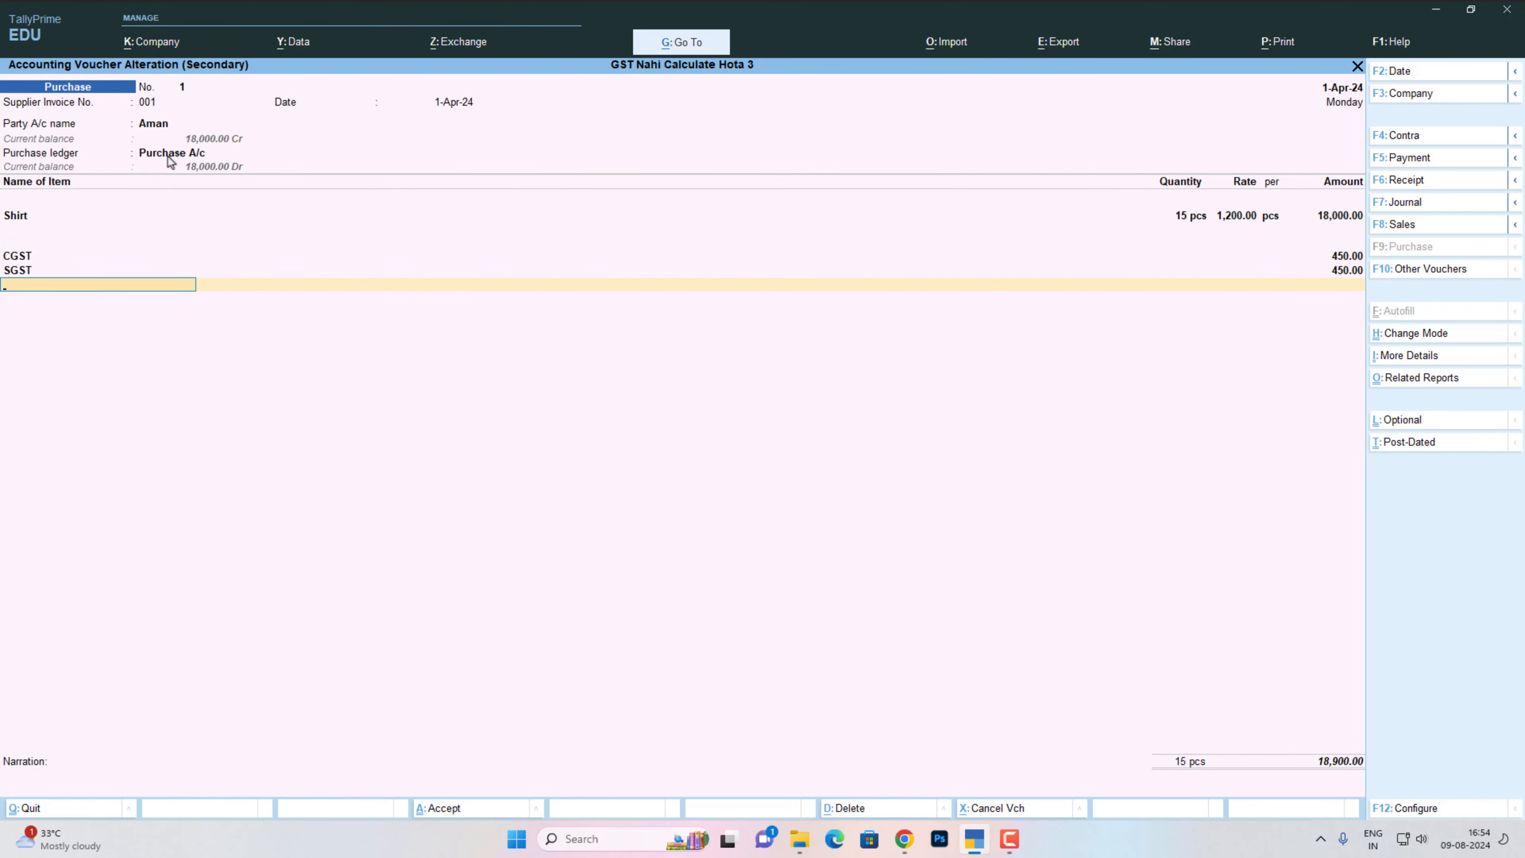
{"action": "key", "text": "Return"}
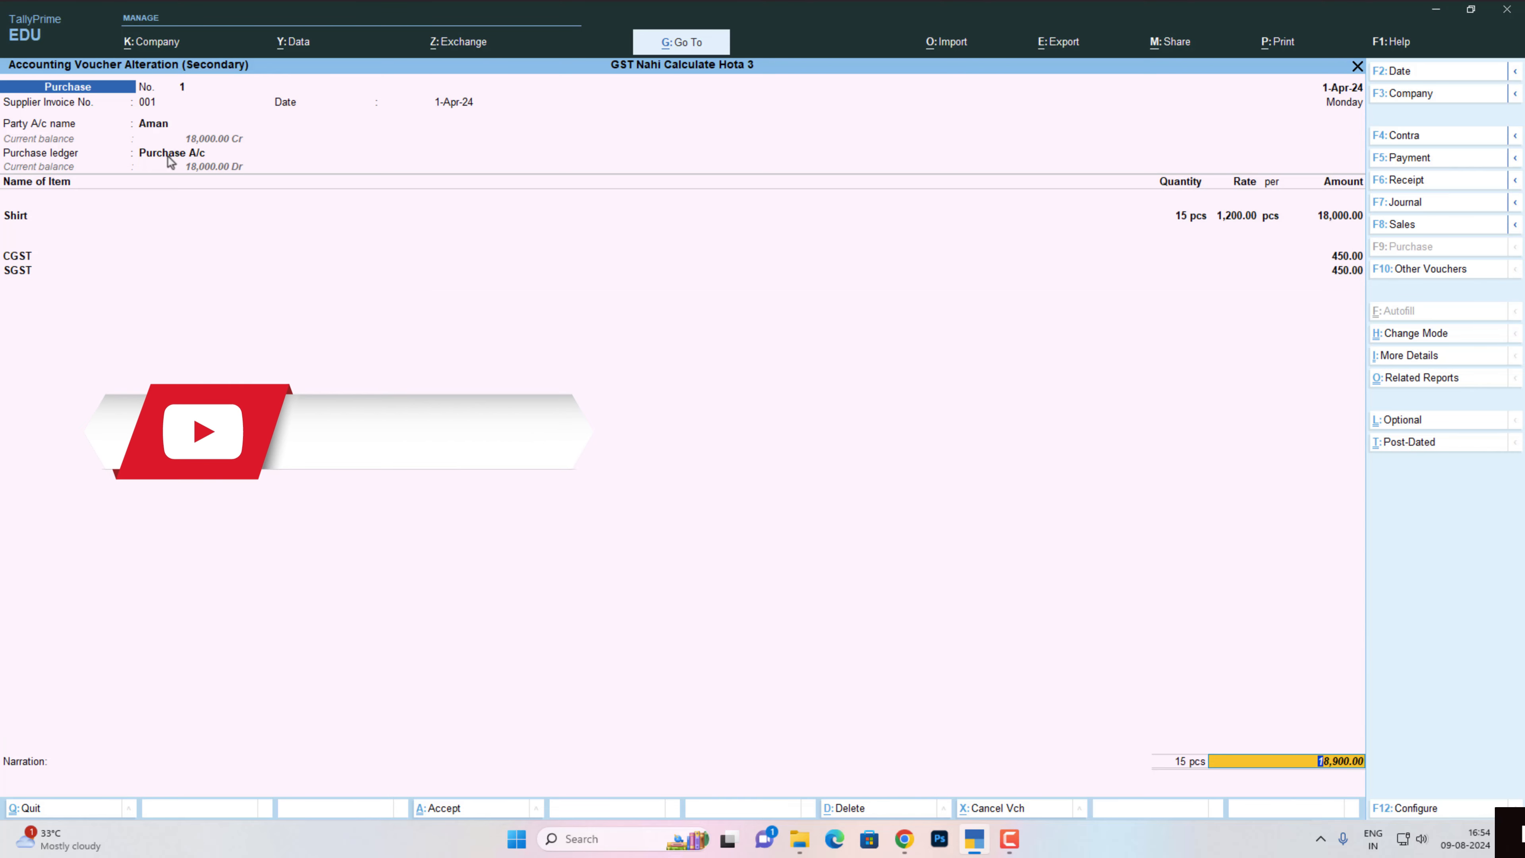
Shut the company GST Nahi Calculate Hota 3 and load GST Nahi Calculate Hota 4.
{"action": "key", "text": "ctrl+F3"}
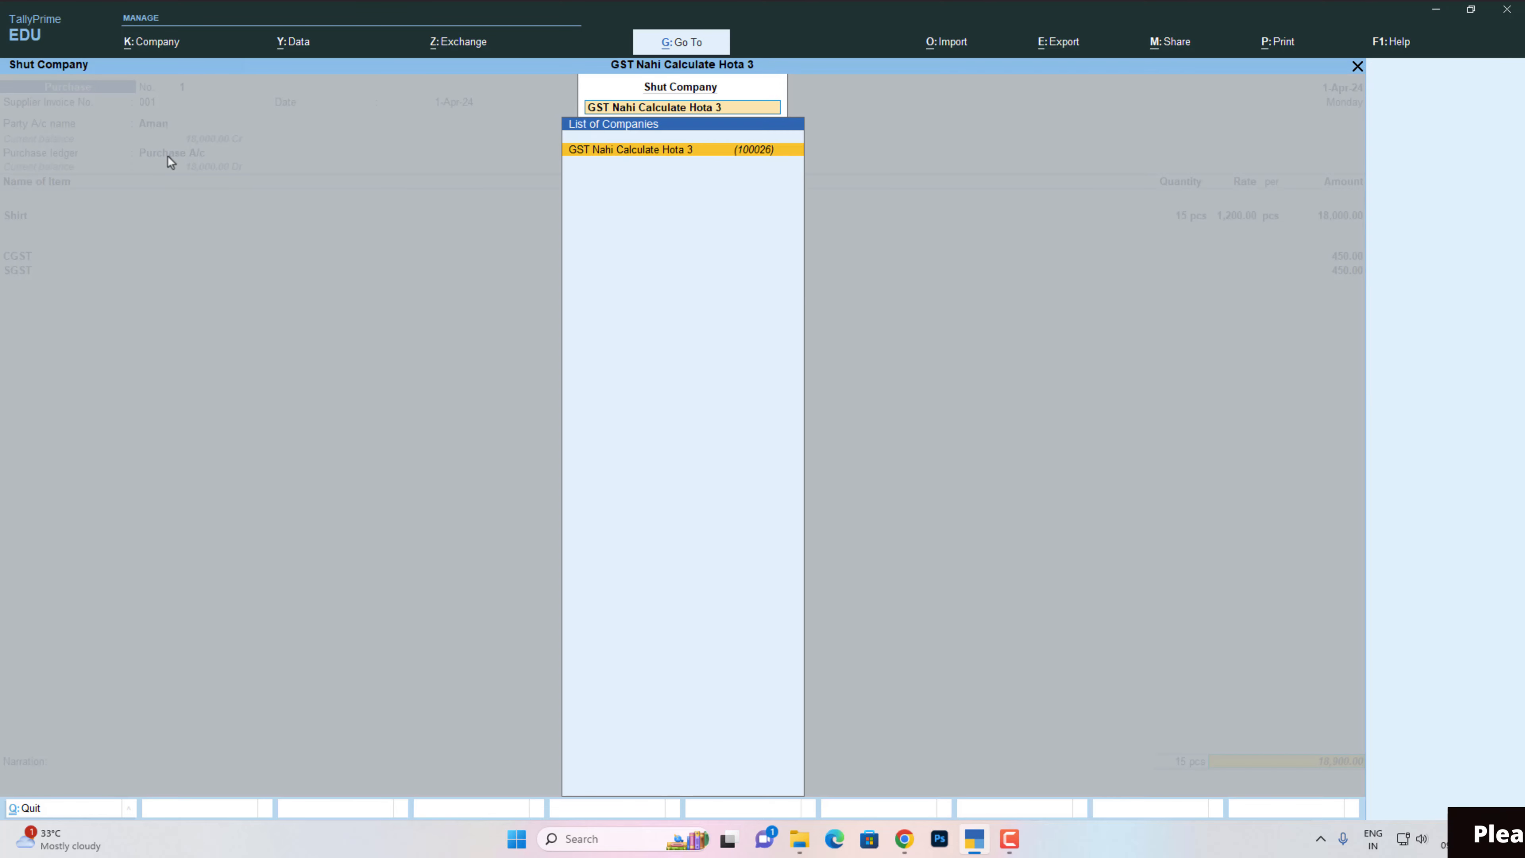
{"action": "key", "text": "Return"}
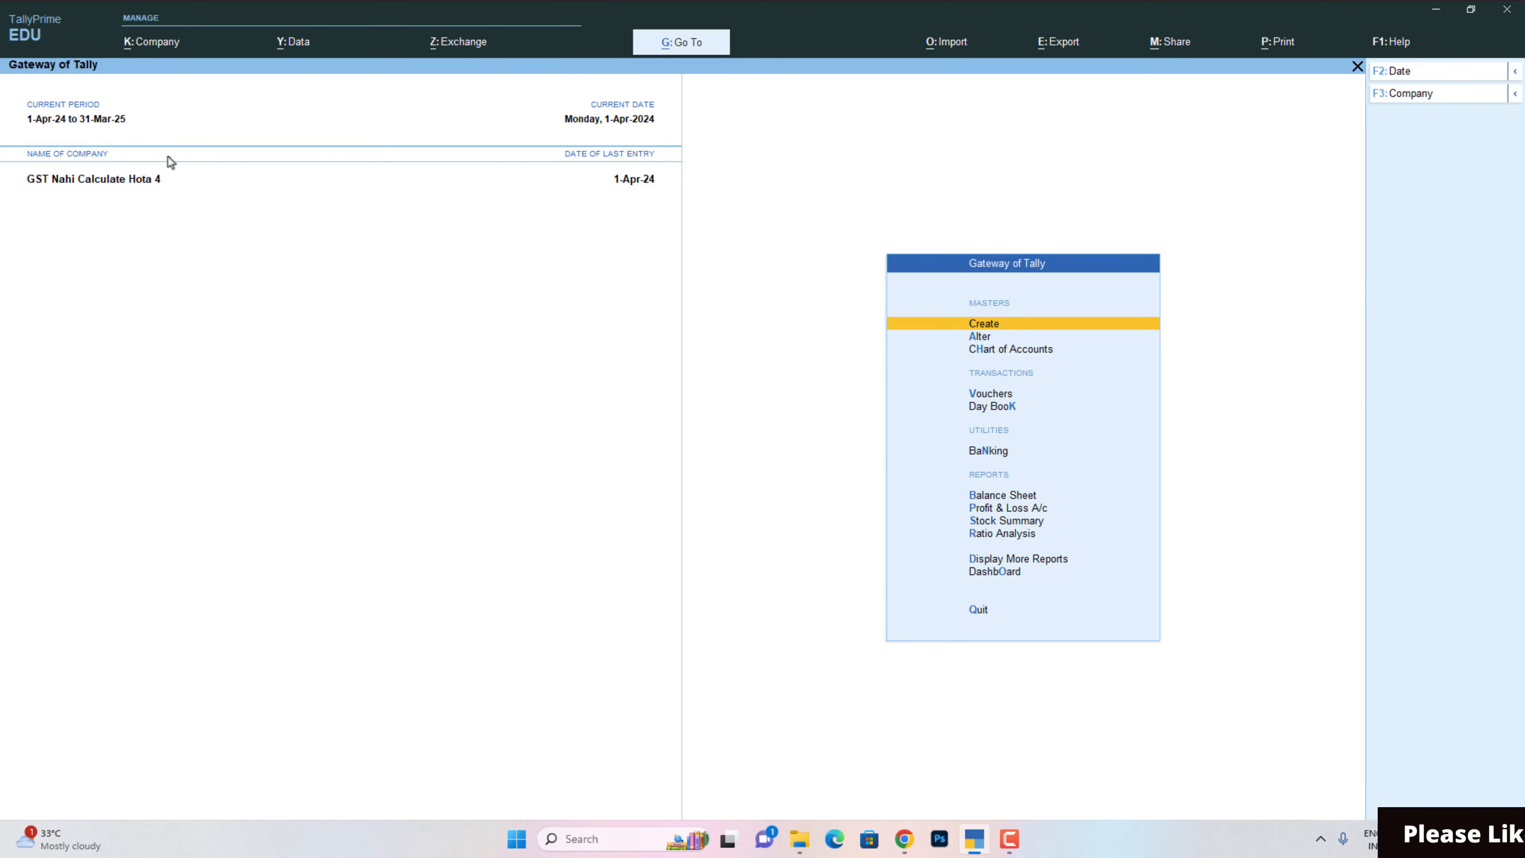
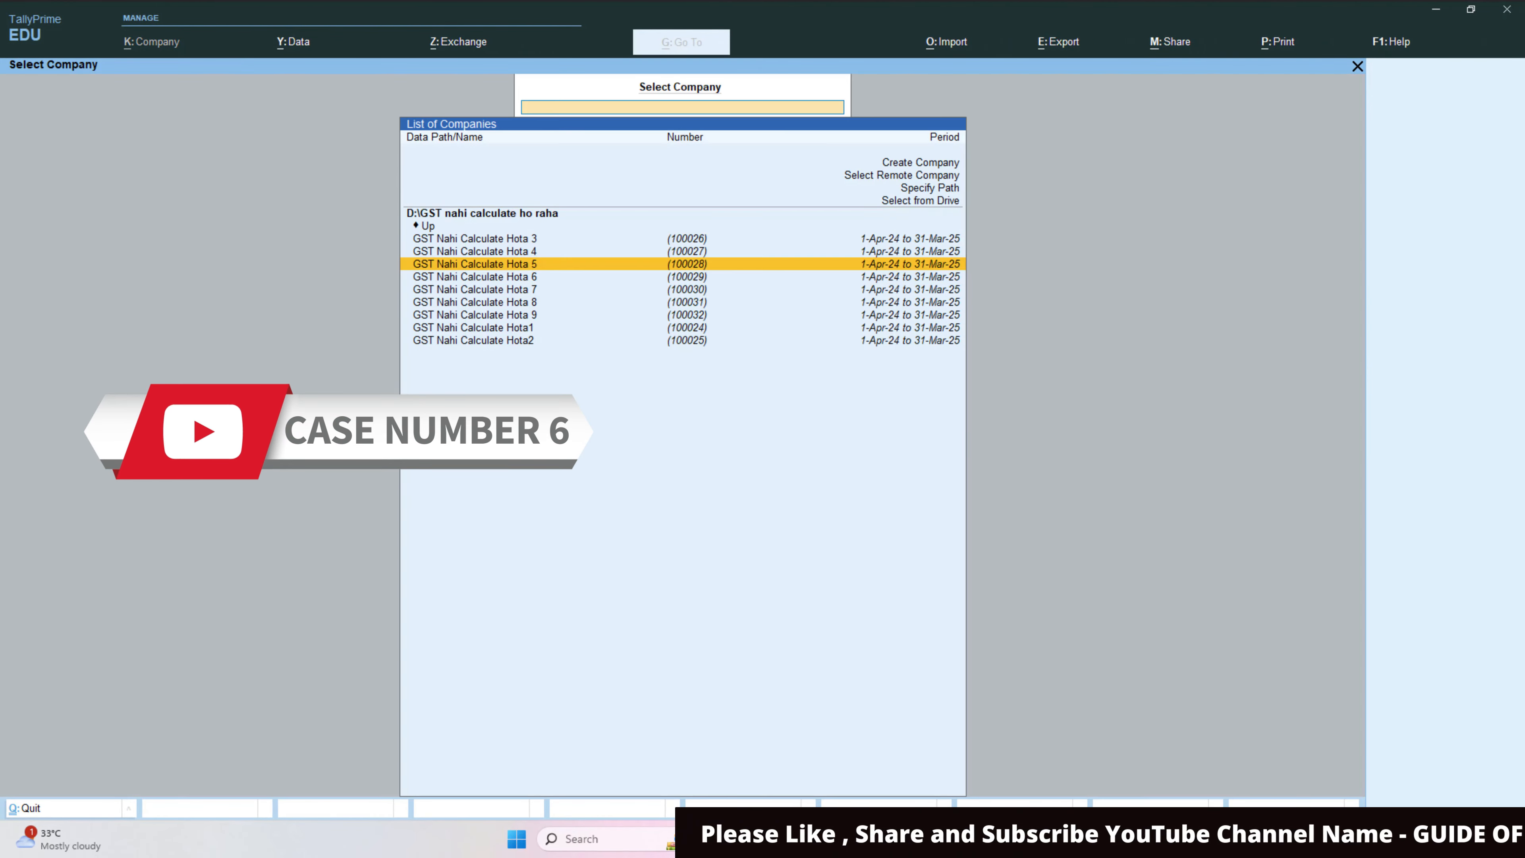
Load the company GST Nahi Calculate Hota 6 and open its 1-Apr-24 purchase voucher from the Day Book for alteration.
{"action": "key", "text": "Down"}
{"action": "key", "text": "Return"}
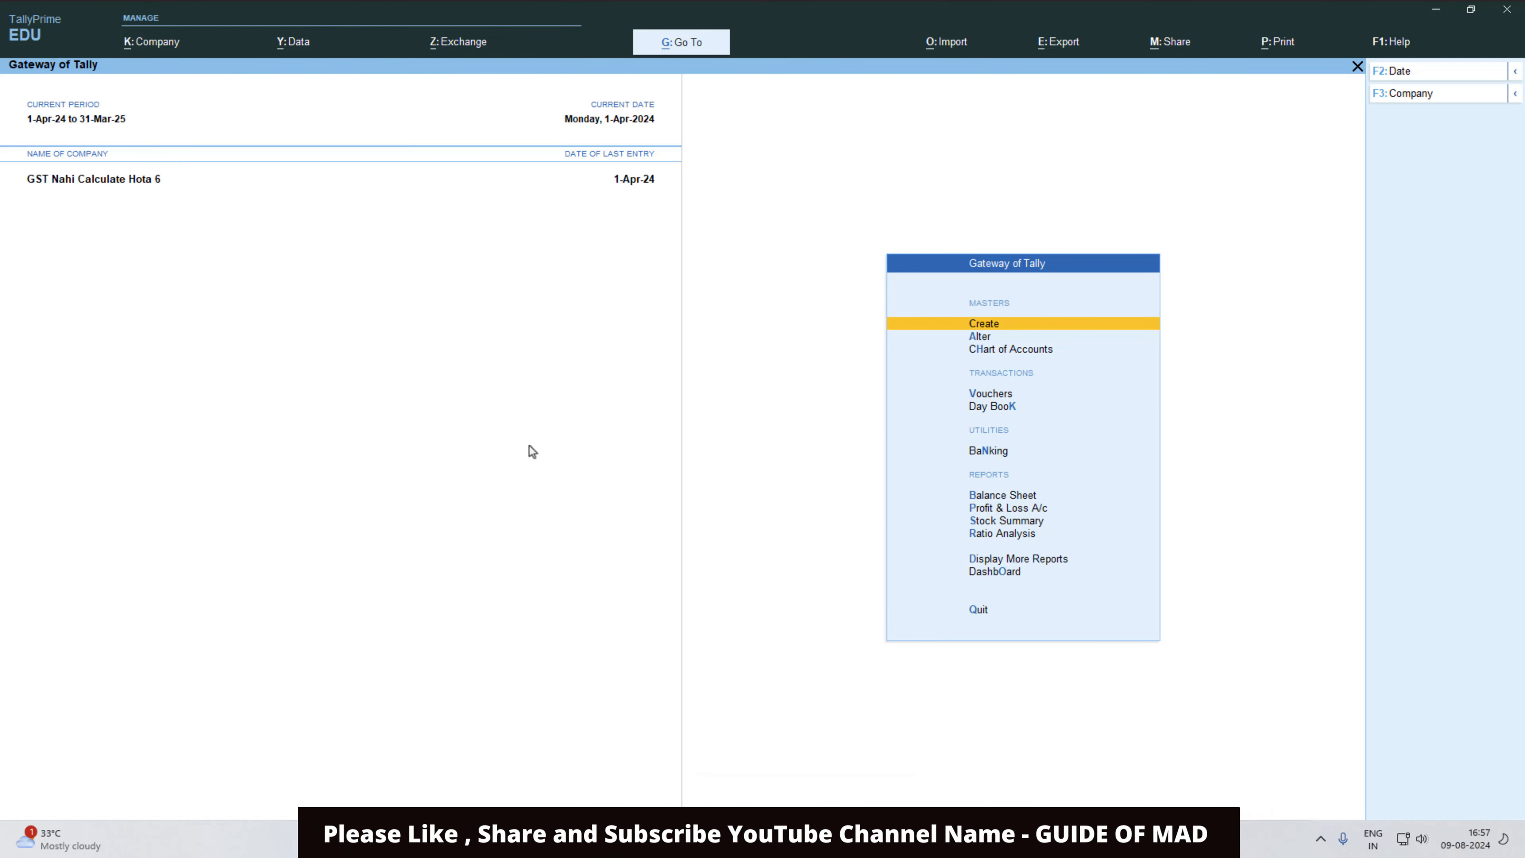
{"action": "key", "text": "k"}
{"action": "key", "text": "Return"}
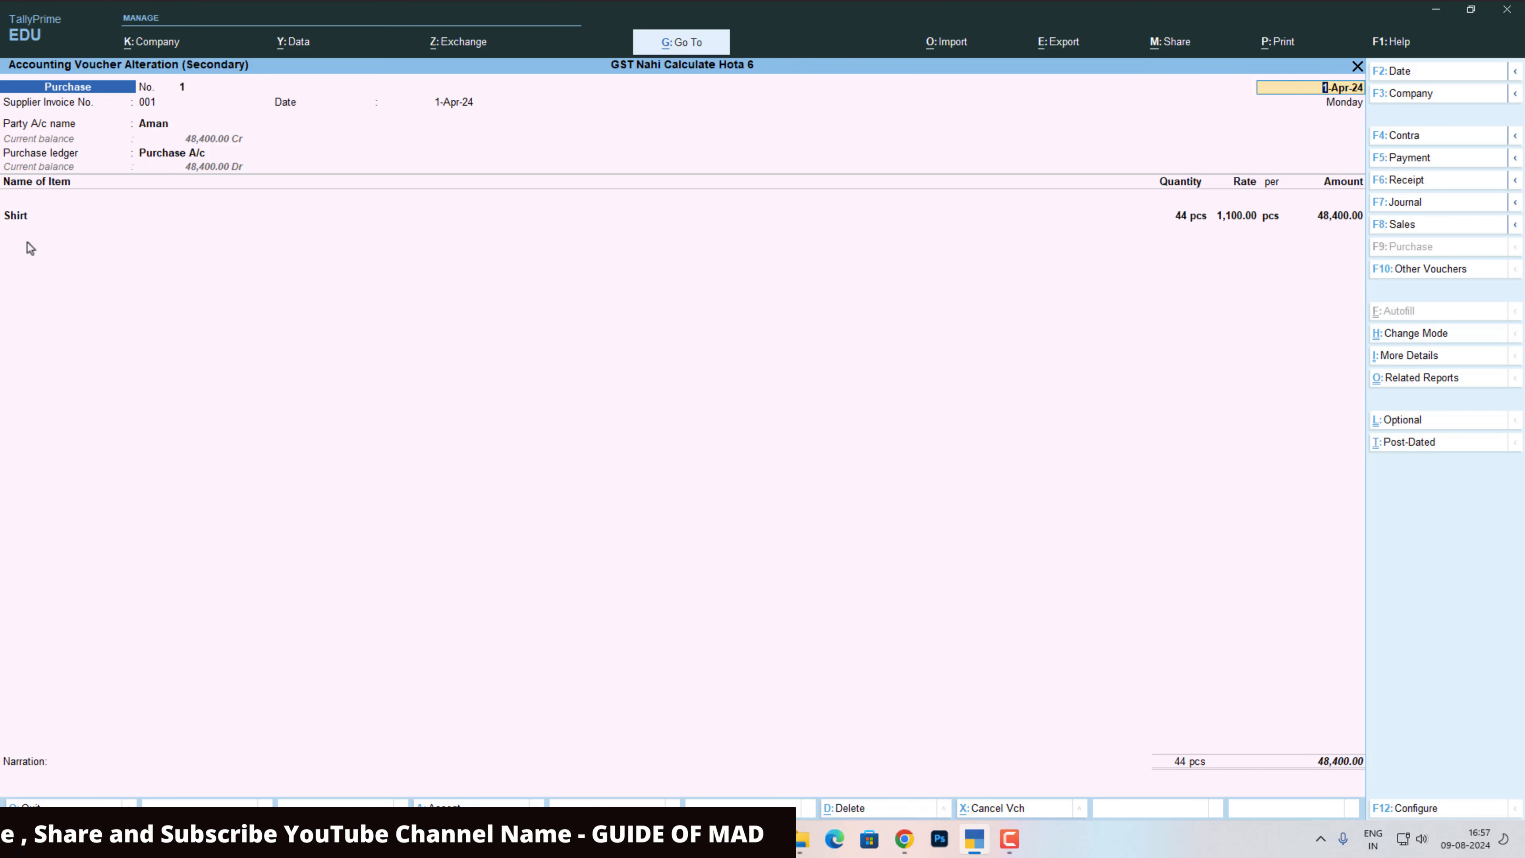
Add the CGST and SGST ledgers below the 44 pcs Shirt line and examine the voucher's GST tax analysis.
{"action": "left_click", "coordinate": [17, 220]}
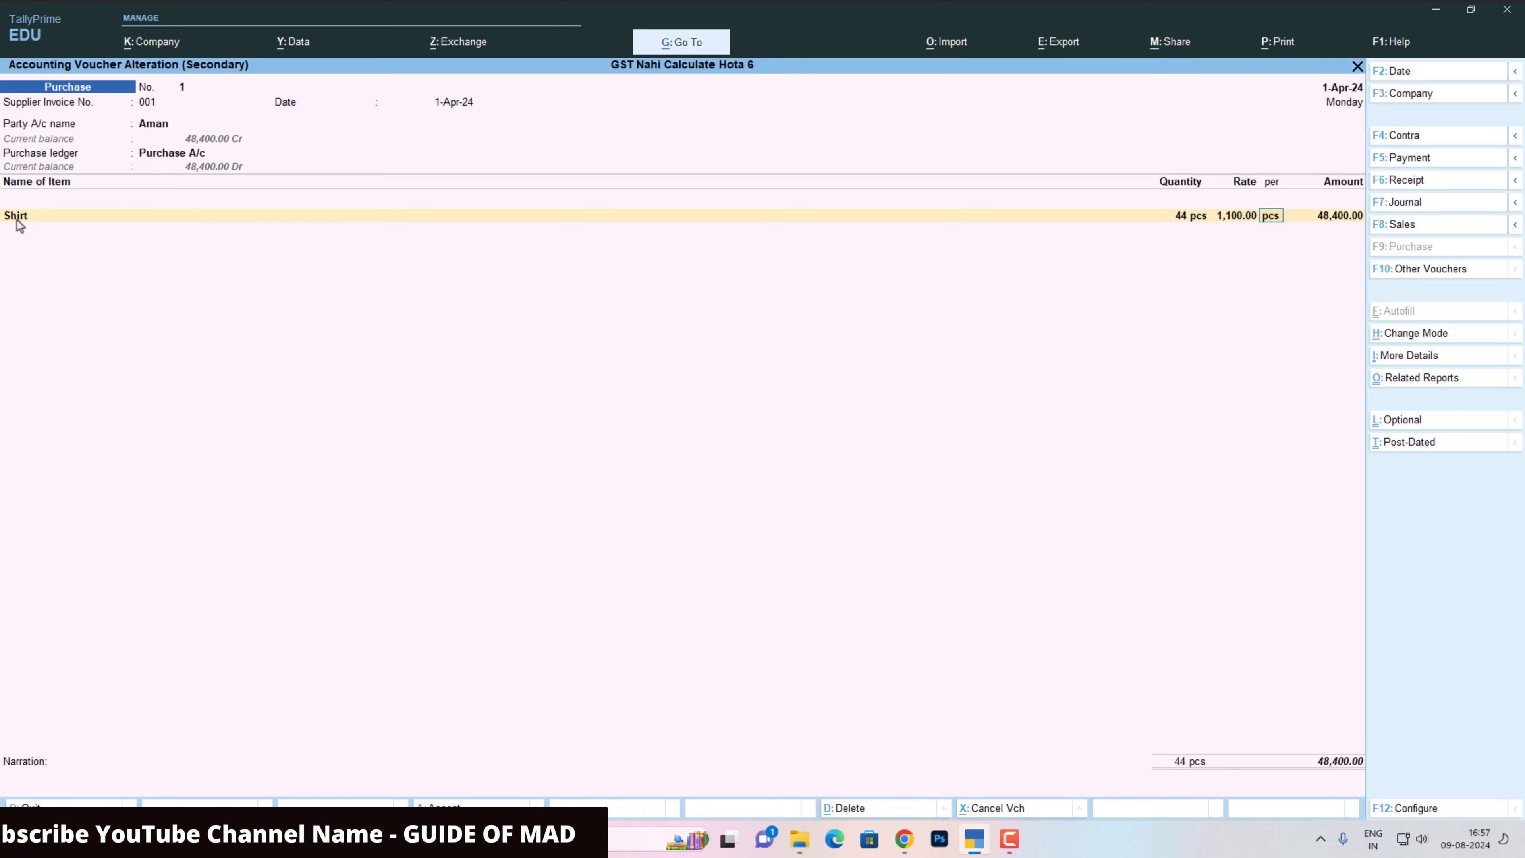
{"action": "key", "text": "Return"}
{"action": "key", "text": "Return"}
{"action": "key", "text": "Return"}
{"action": "type", "text": "C"}
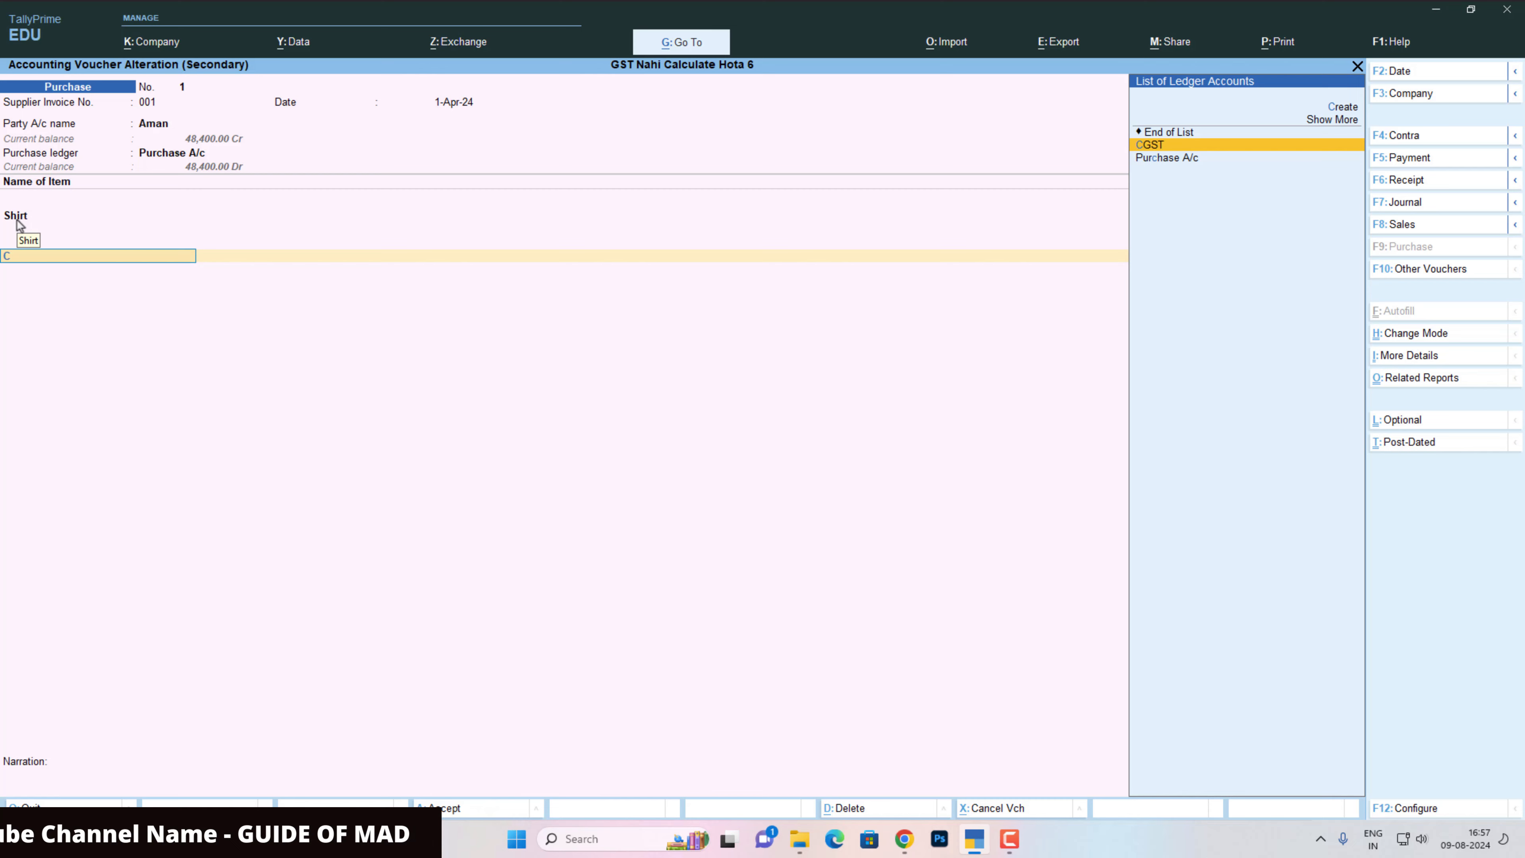
{"action": "key", "text": "Return"}
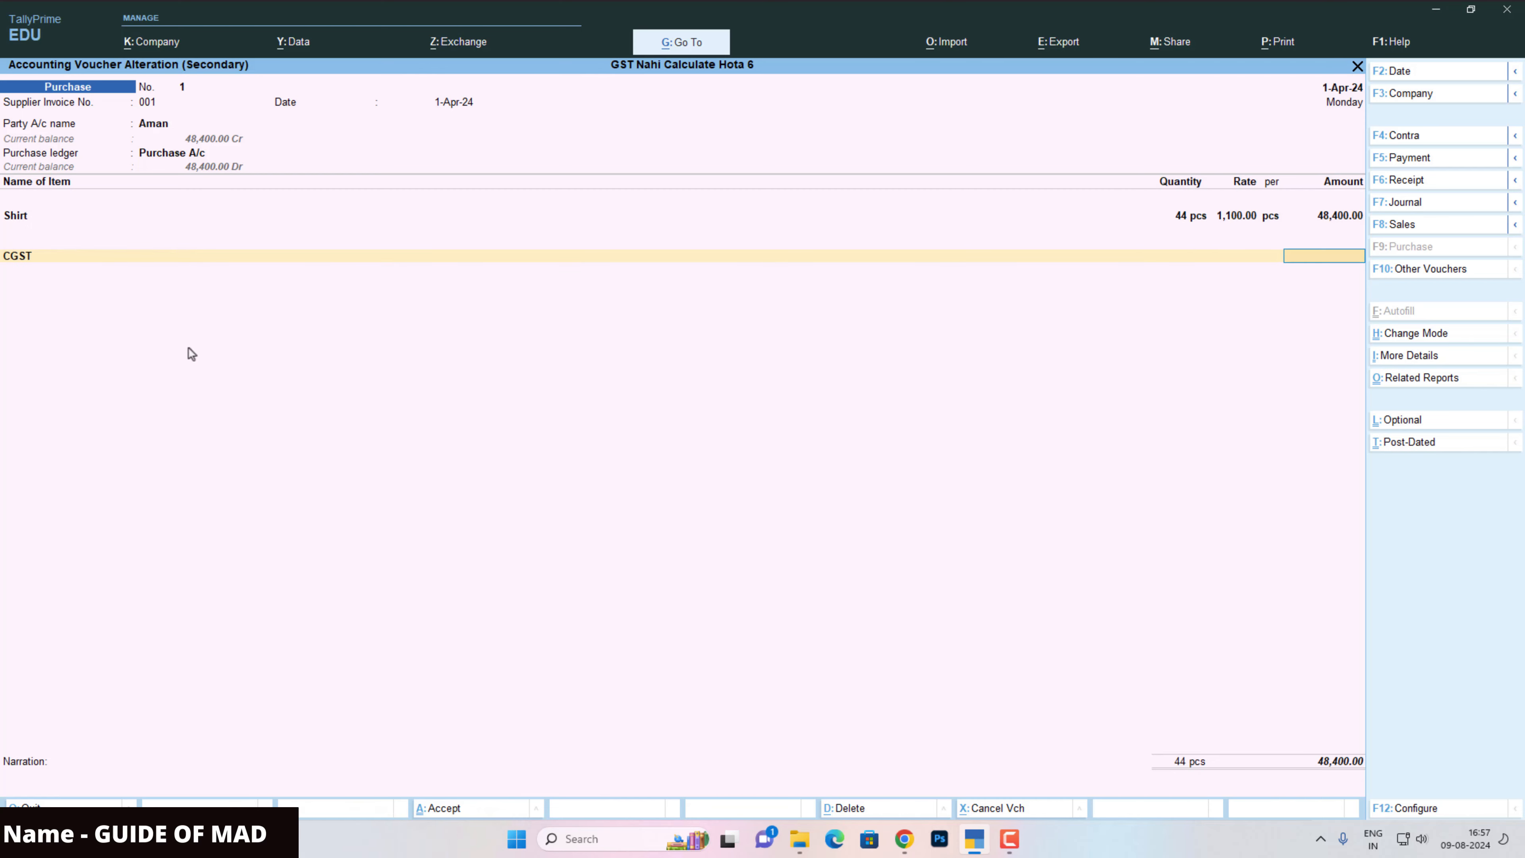
{"action": "key", "text": "Return"}
{"action": "type", "text": "S"}
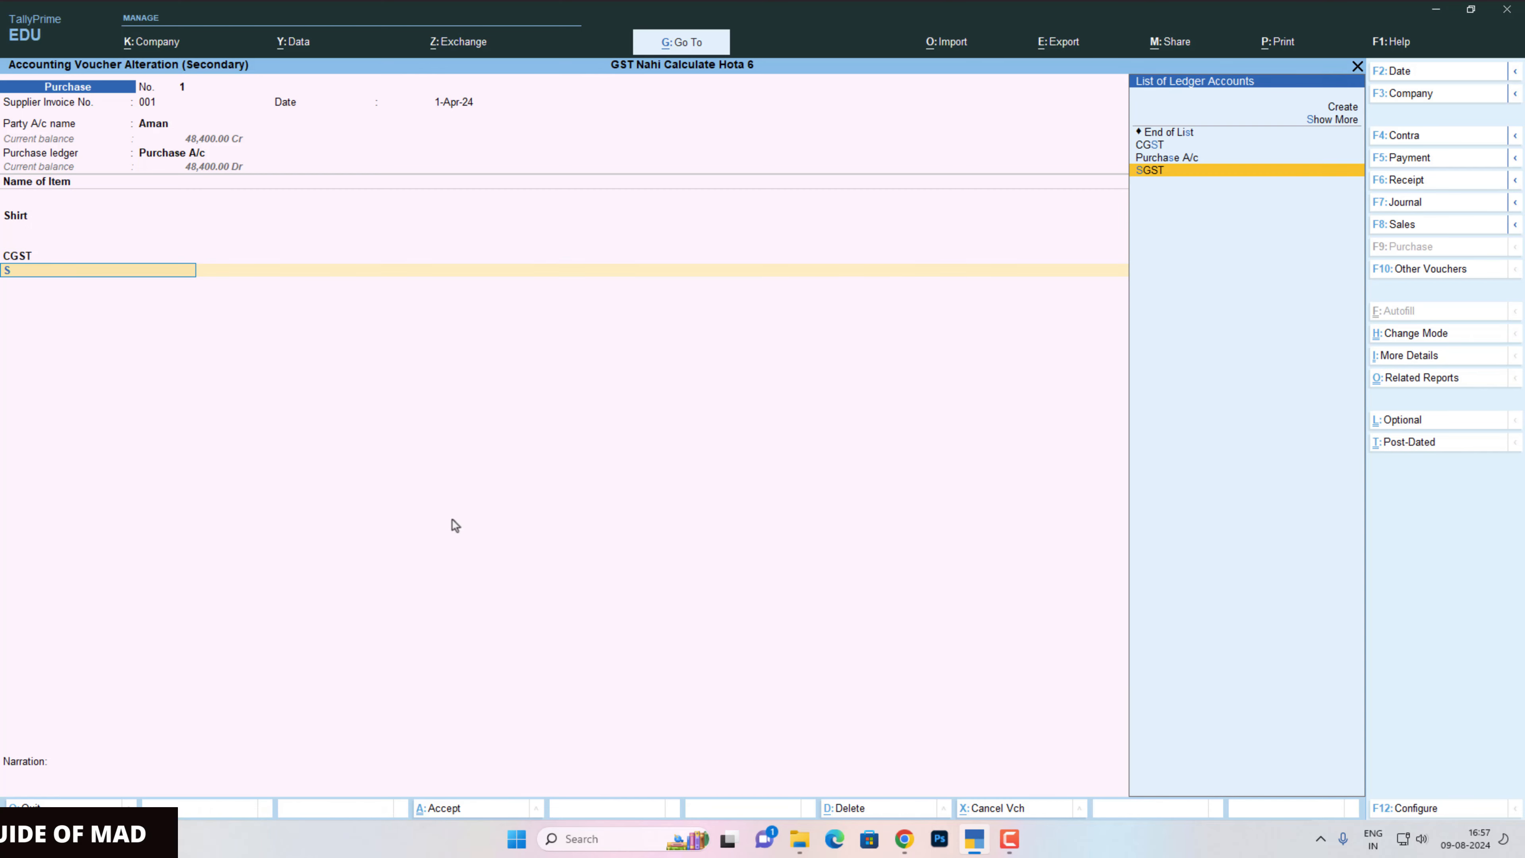
{"action": "key", "text": "Return"}
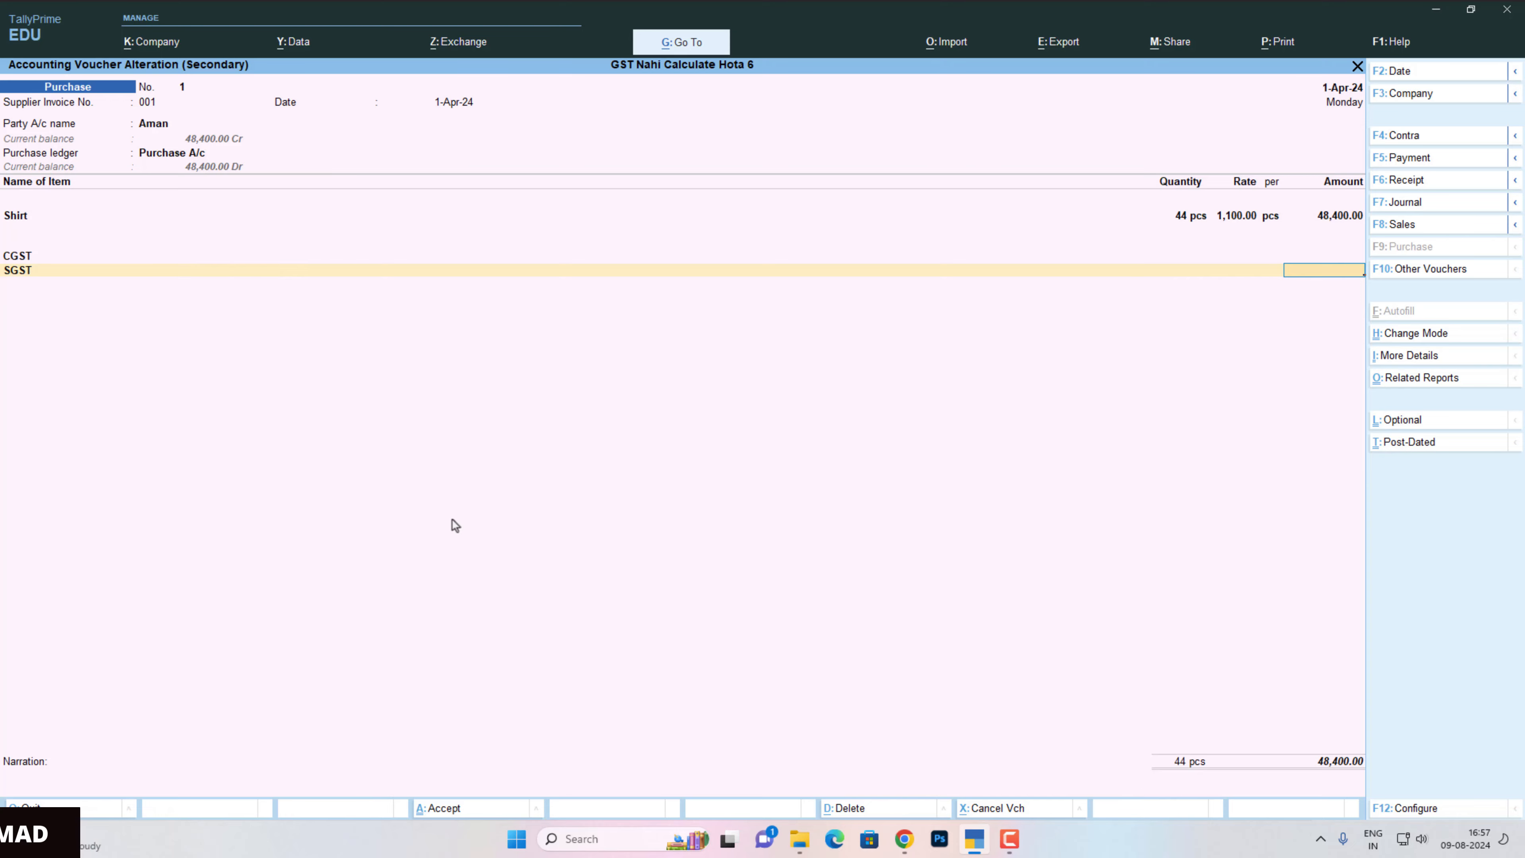
{"action": "key", "text": "alt+a"}
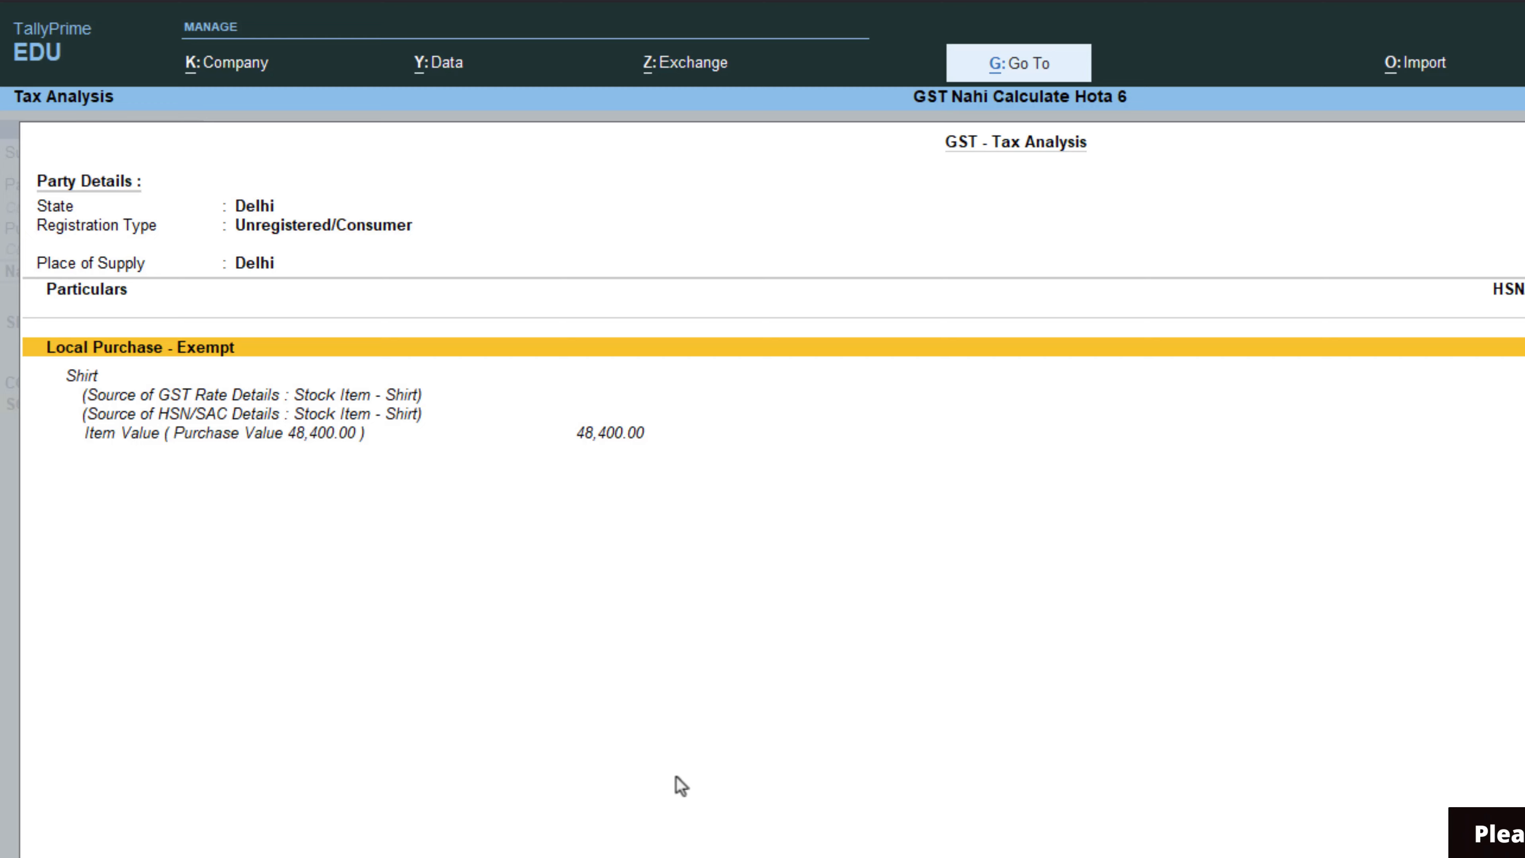
{"action": "key", "text": "Escape"}
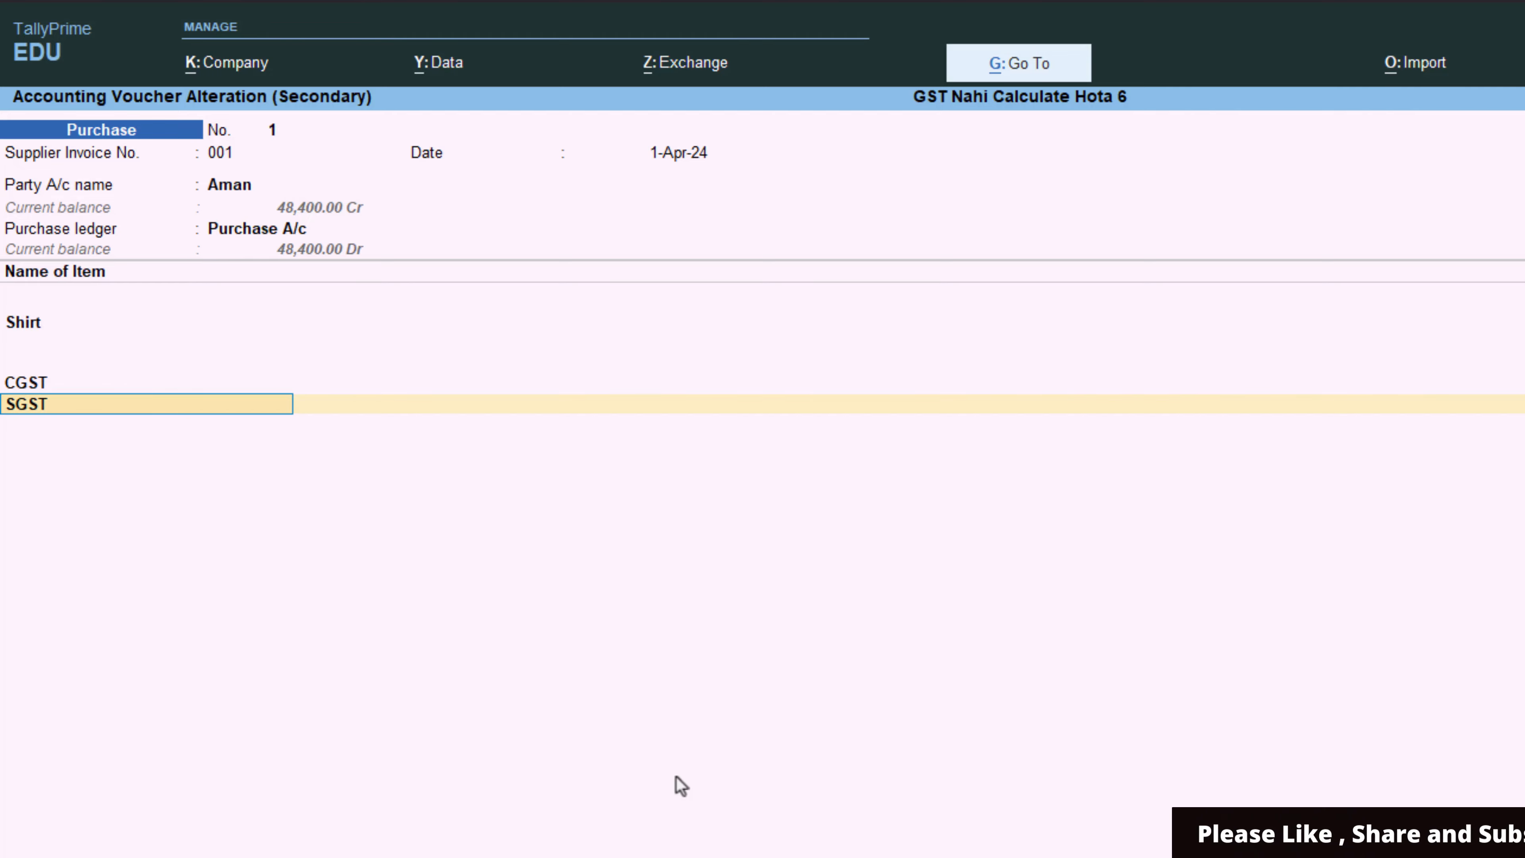
Review the supplier's ledger master from the voucher's party account.
{"action": "key", "text": "Up"}
{"action": "key", "text": "Up"}
{"action": "key", "text": "Up"}
{"action": "key", "text": "Up"}
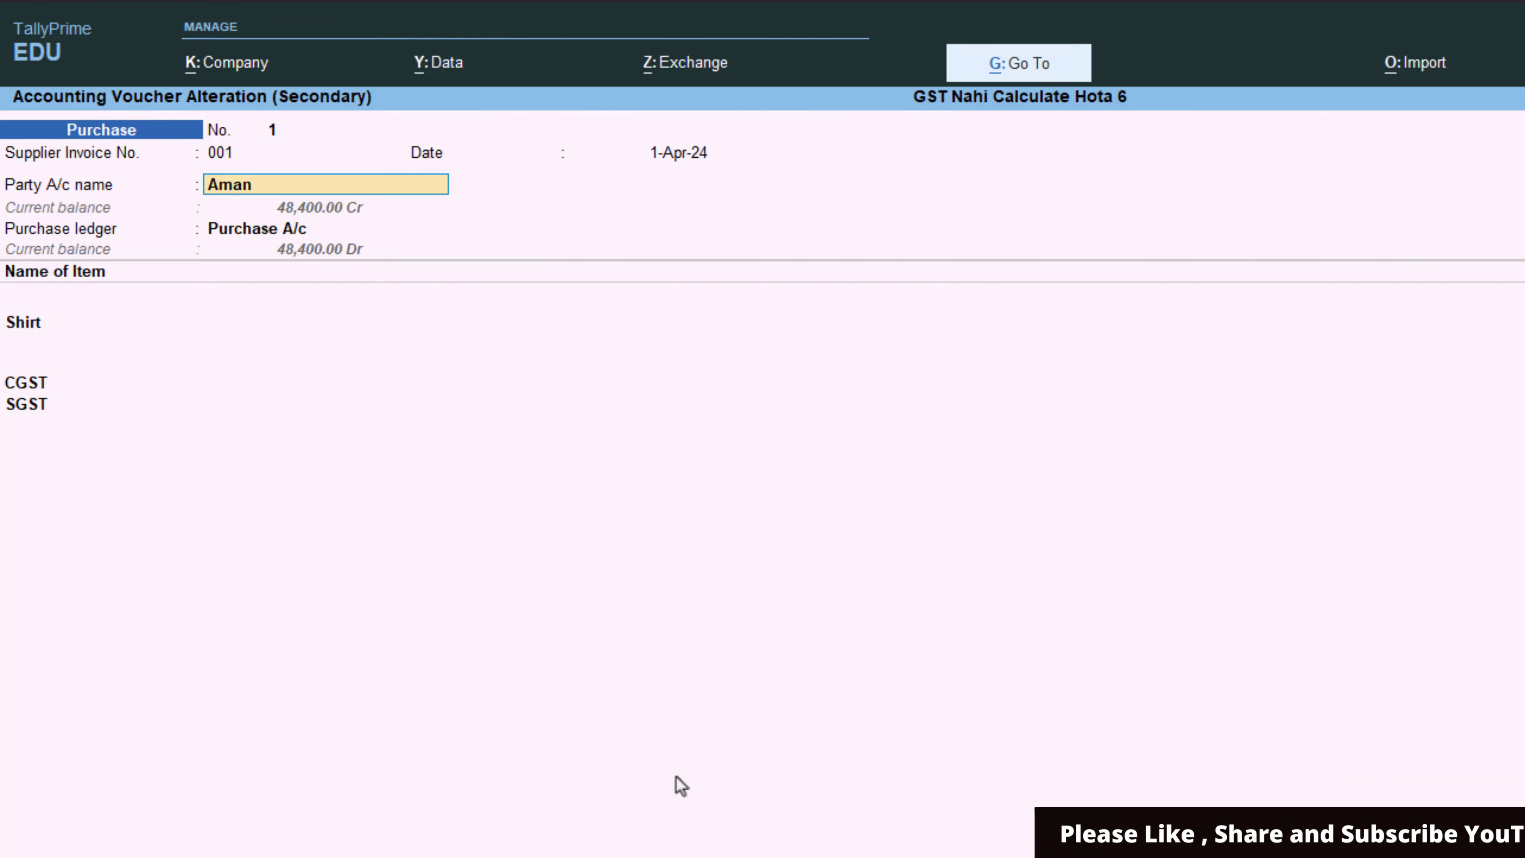
{"action": "key", "text": "ctrl+Return"}
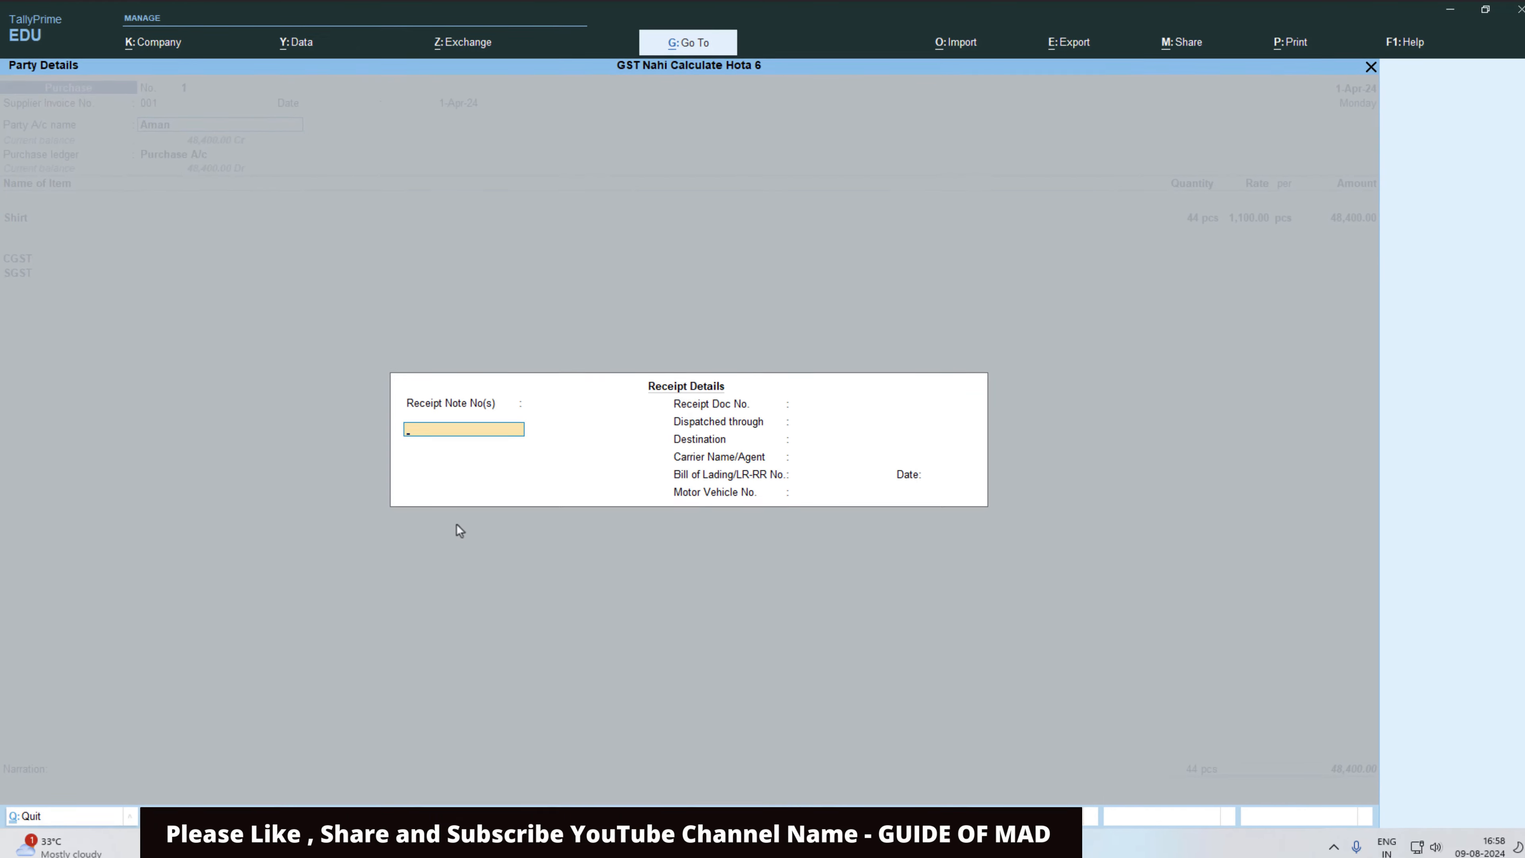
Leave all receipt details blank and continue to the supplier's Party Details.
{"action": "key", "text": "Return"}
{"action": "key", "text": "Return"}
{"action": "key", "text": "Return"}
{"action": "key", "text": "Return"}
{"action": "key", "text": "Return"}
{"action": "key", "text": "Return"}
{"action": "key", "text": "Return"}
{"action": "key", "text": "Return"}
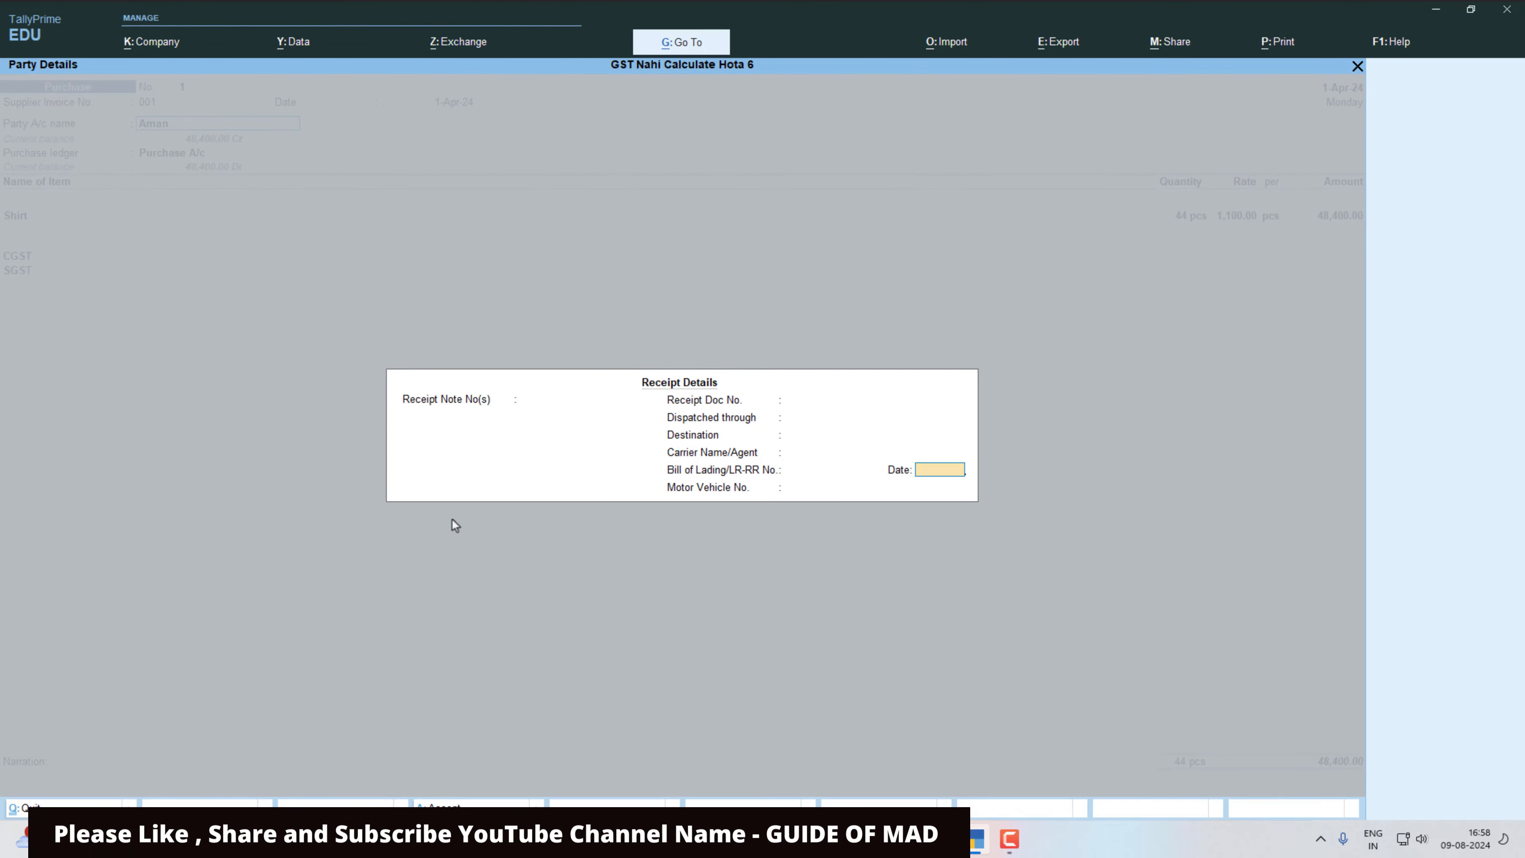
{"action": "key", "text": "Return"}
{"action": "key", "text": "Return"}
{"action": "key", "text": "Return"}
{"action": "key", "text": "Return"}
{"action": "key", "text": "Return"}
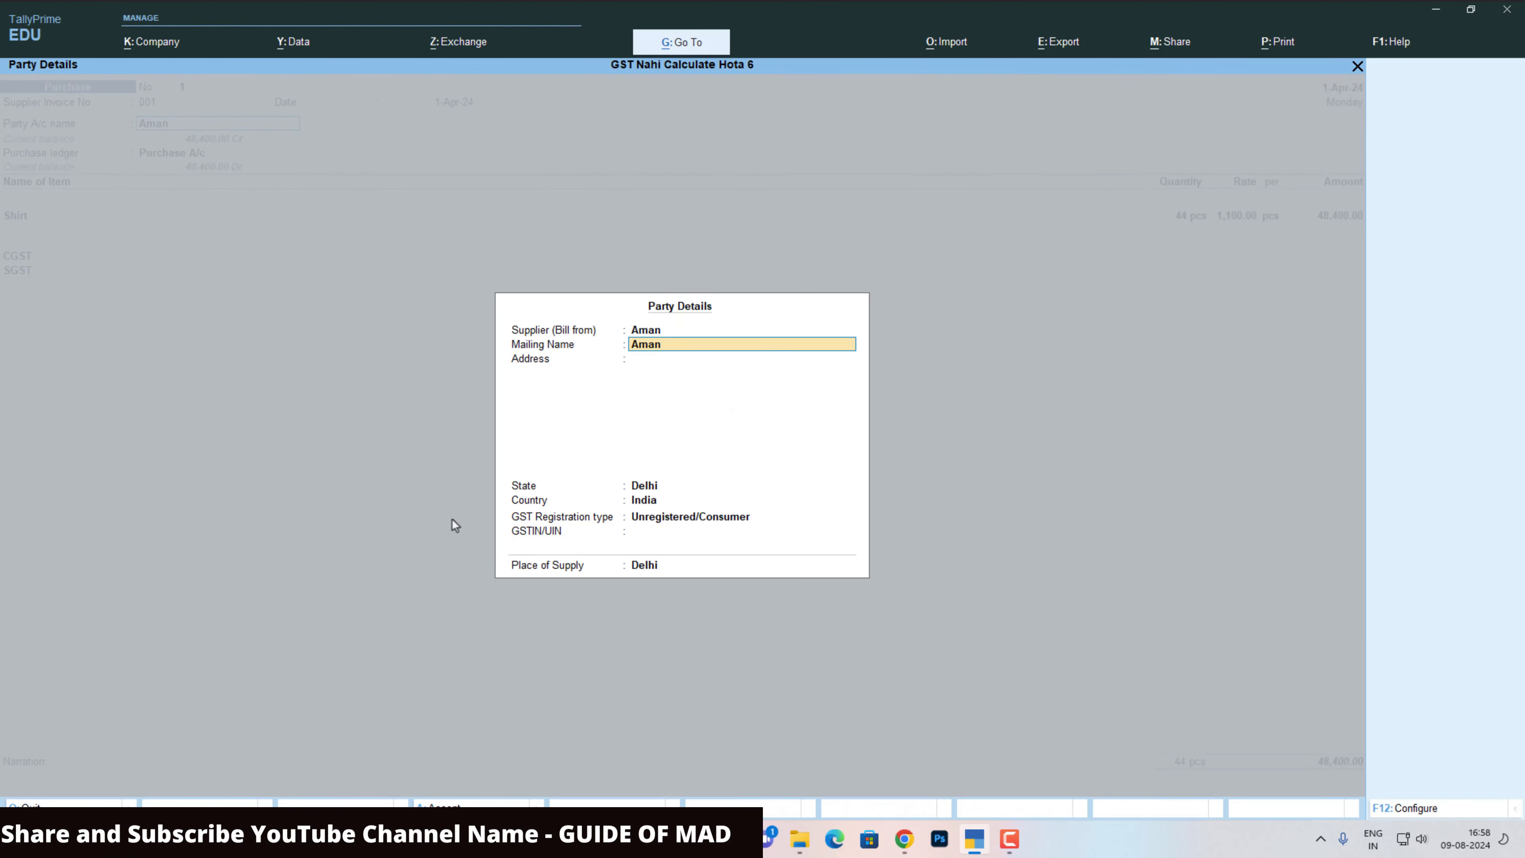
Keep Delhi as the place of supply in the supplier's Party Details and return to the voucher's Shirt line.
{"action": "key", "text": "Return"}
{"action": "key", "text": "Return"}
{"action": "key", "text": "Return"}
{"action": "key", "text": "Return"}
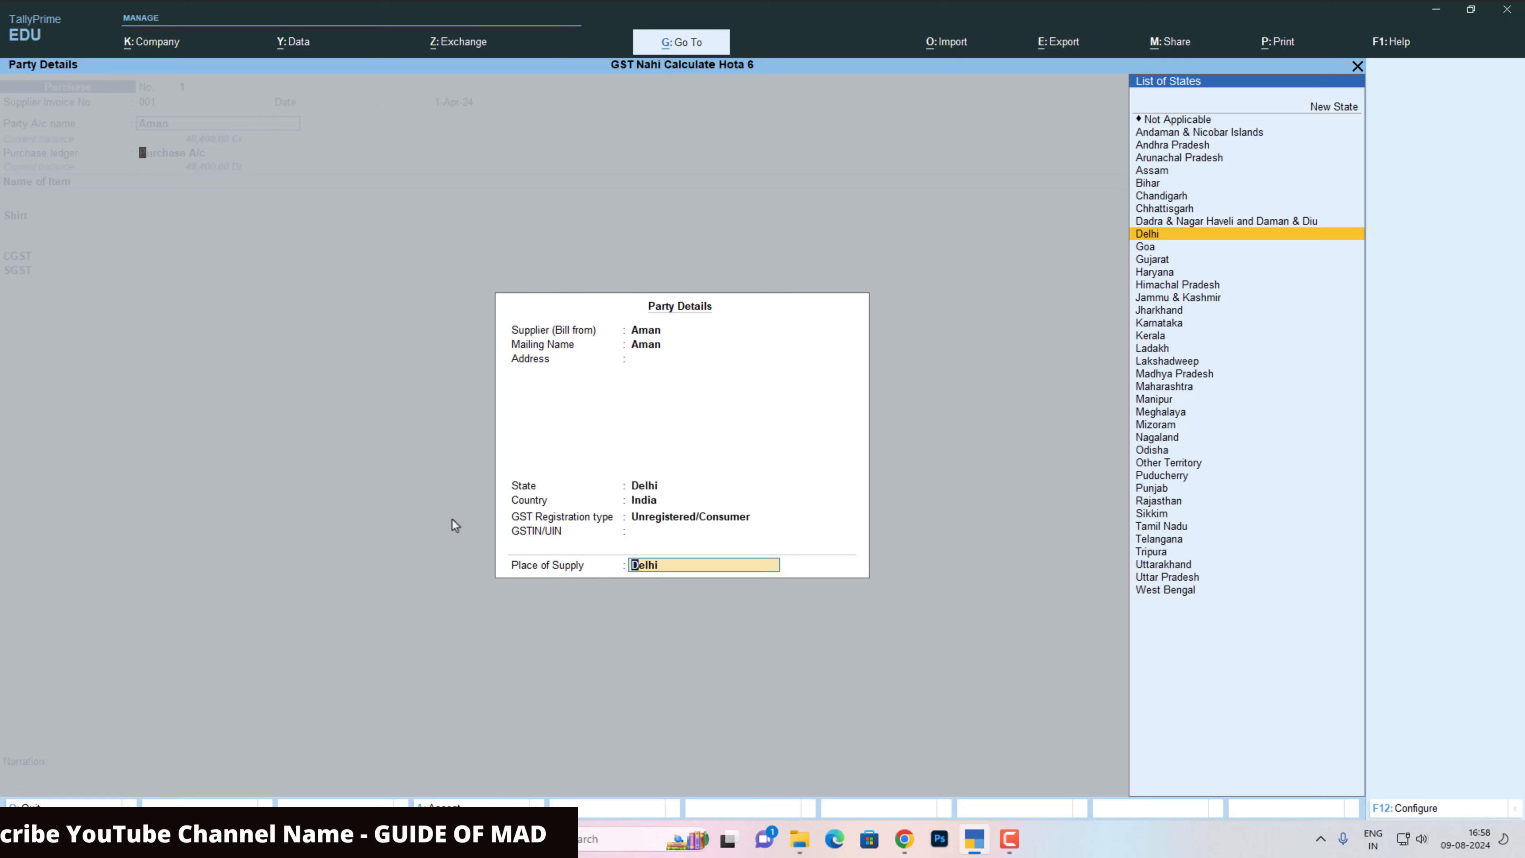
{"action": "key", "text": "Return"}
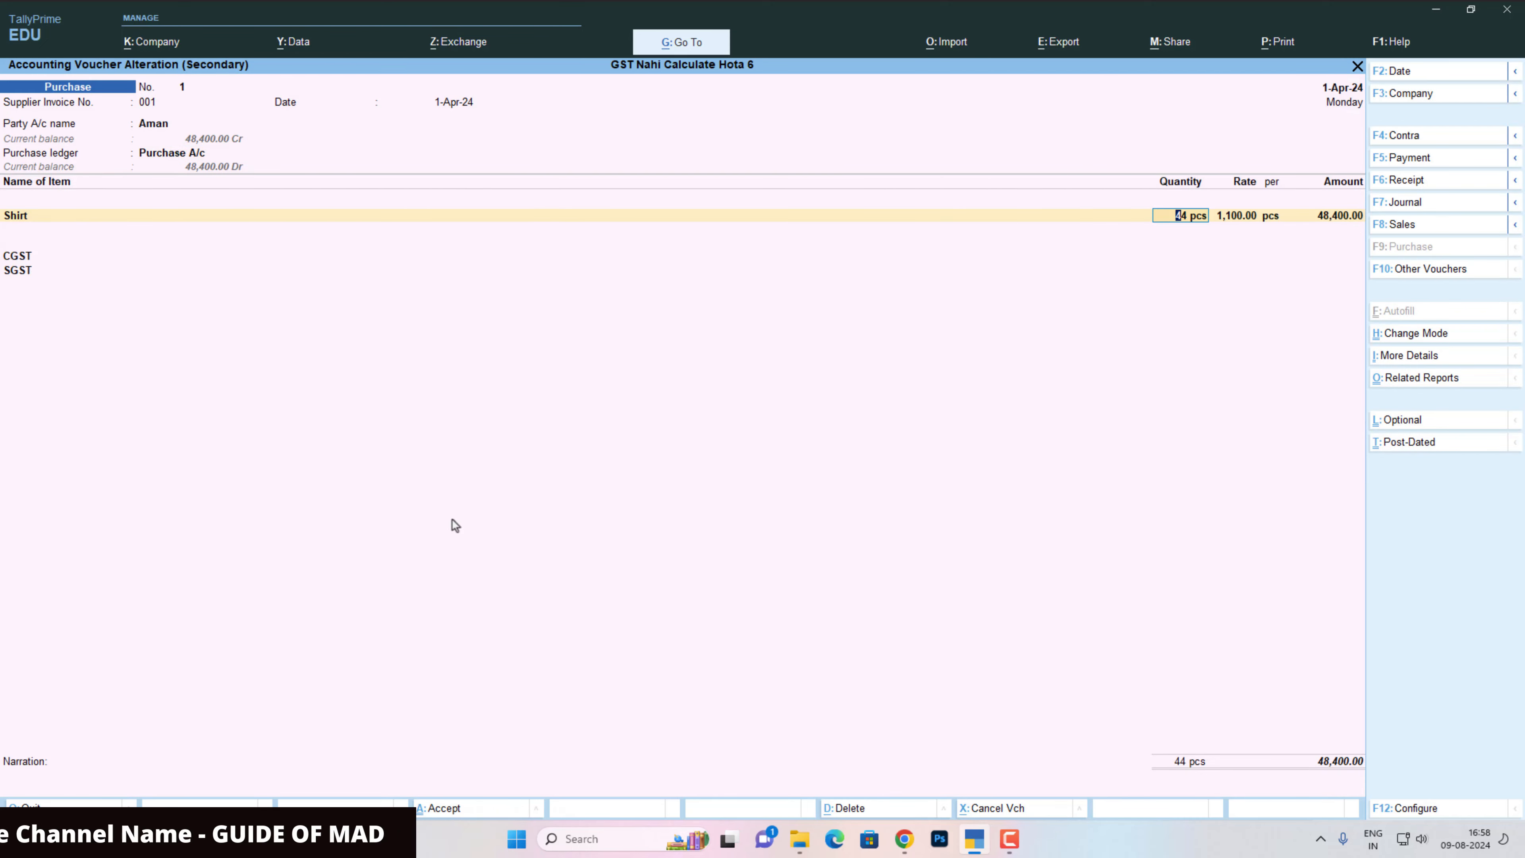
{"action": "key", "text": "Return"}
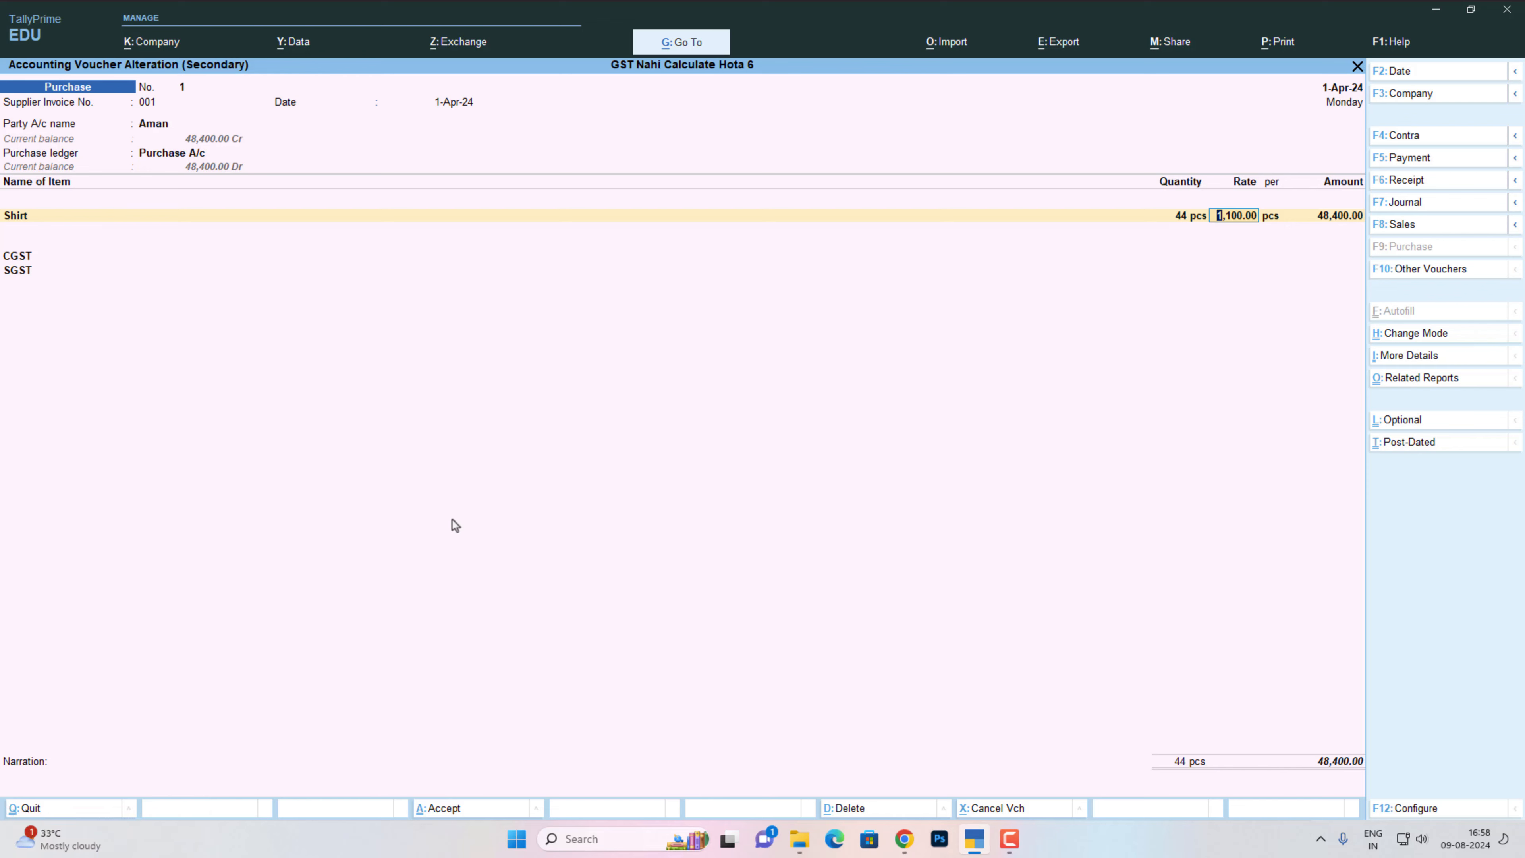
Shut the company GST Nahi Calculate Hota 6 without saving the voucher changes and open GST Nahi Calculate Hota 7.
{"action": "key", "text": "ctrl+F3"}
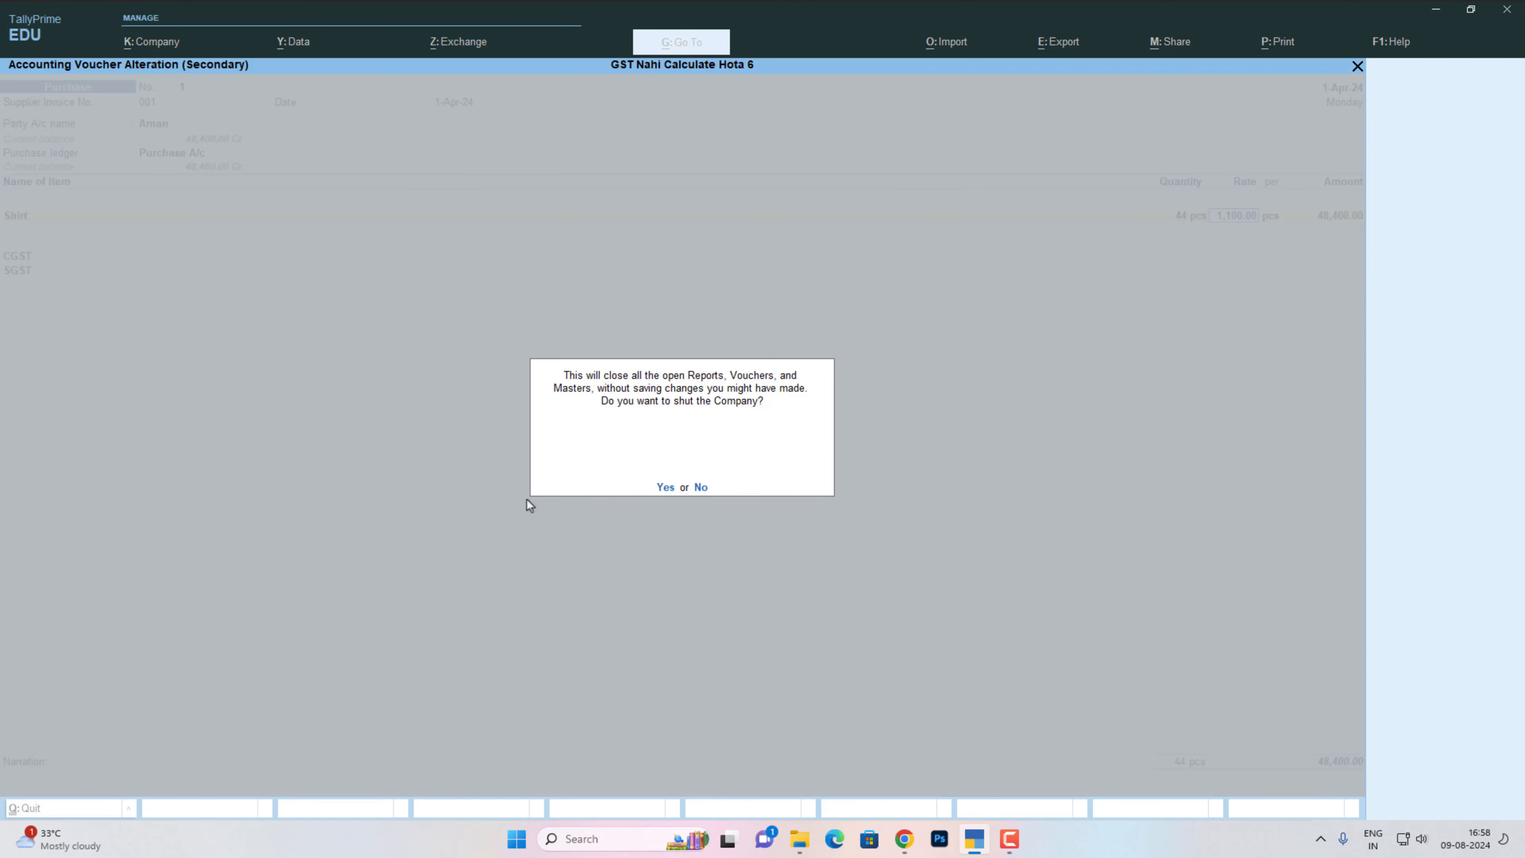
{"action": "key", "text": "y"}
{"action": "key", "text": "Down"}
{"action": "key", "text": "Down"}
{"action": "key", "text": "Down"}
{"action": "key", "text": "Down"}
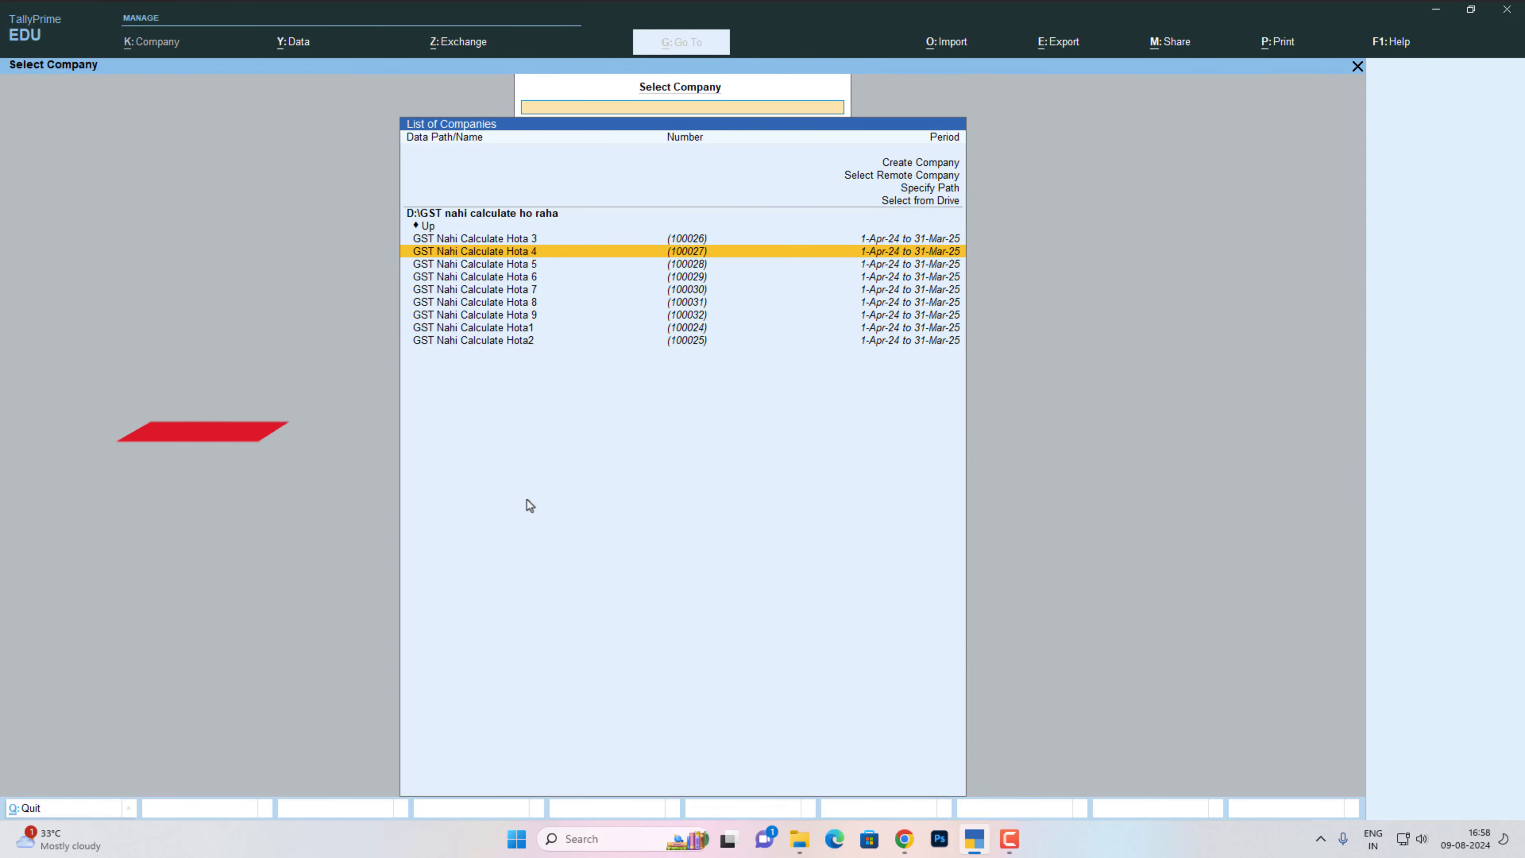
{"action": "key", "text": "Return"}
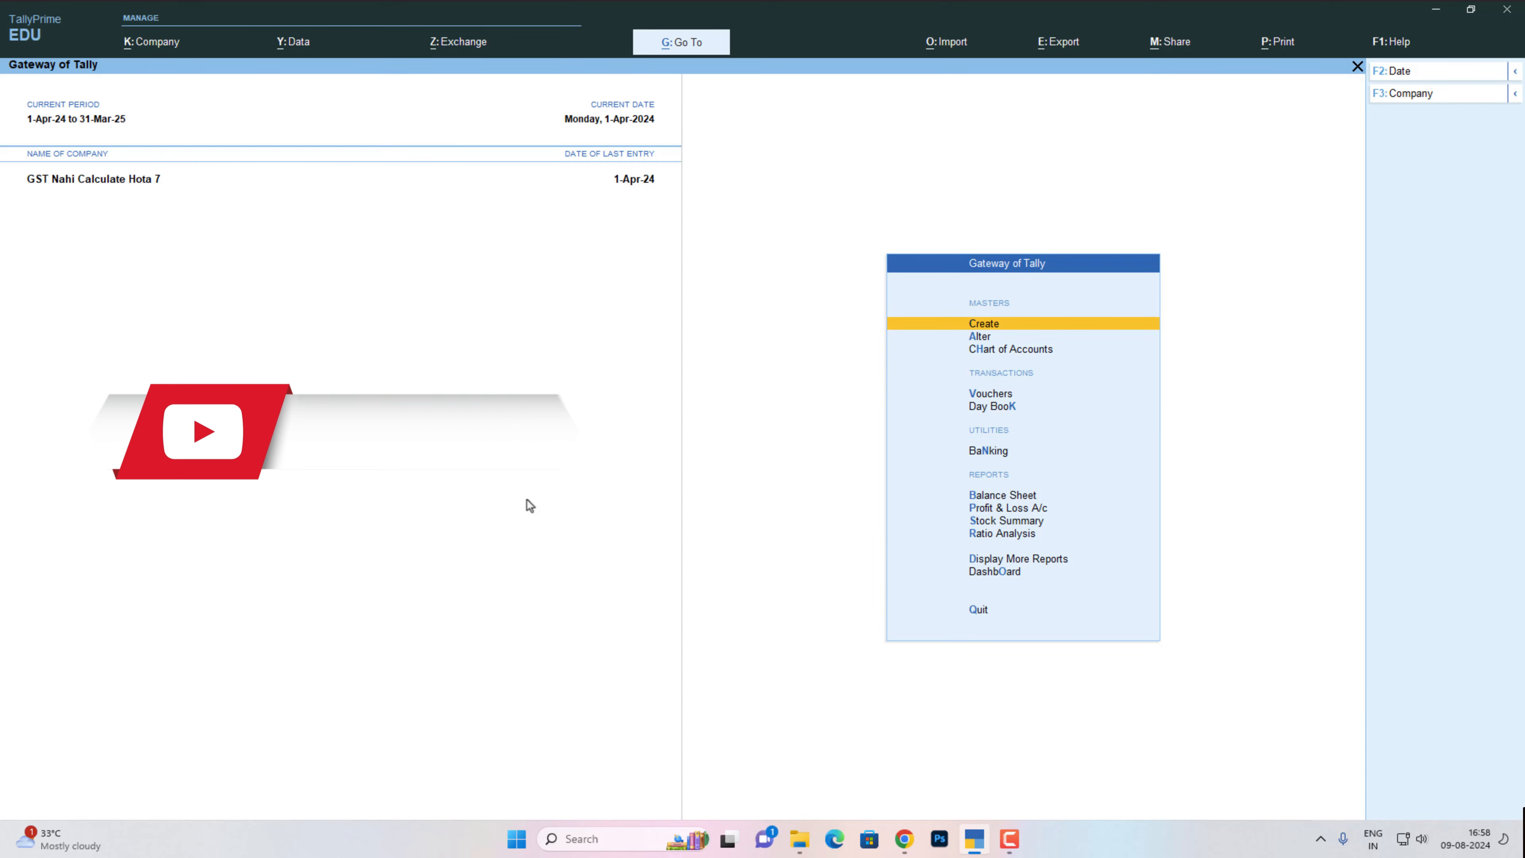
Open the purchase voucher from the Day Book and examine its GST tax analysis in detailed form.
{"action": "key", "text": "Down"}
{"action": "key", "text": "Down"}
{"action": "key", "text": "Down"}
{"action": "key", "text": "Down"}
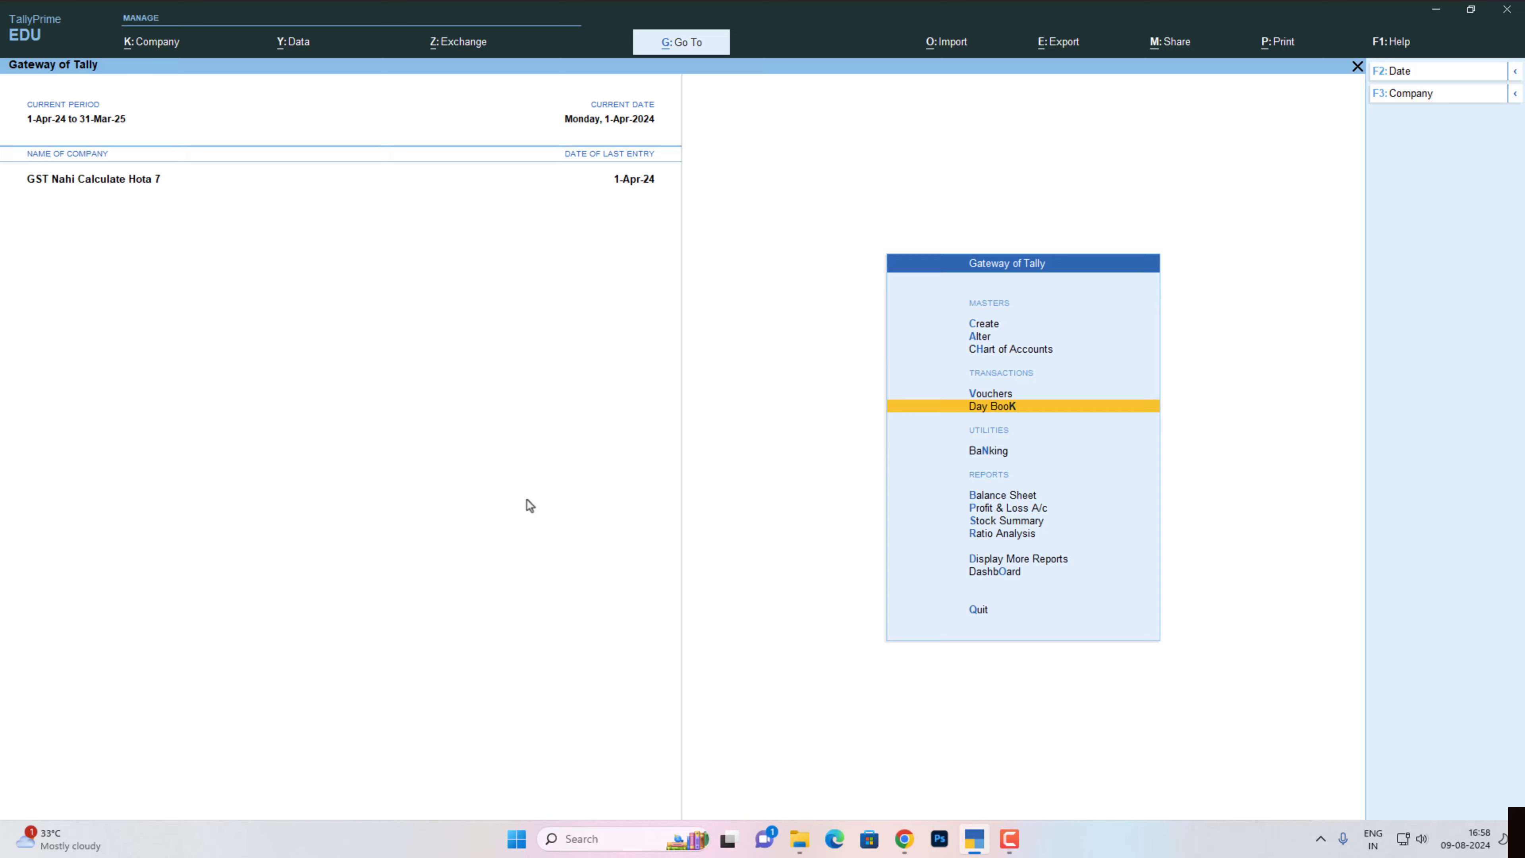
{"action": "key", "text": "Return"}
{"action": "key", "text": "Return"}
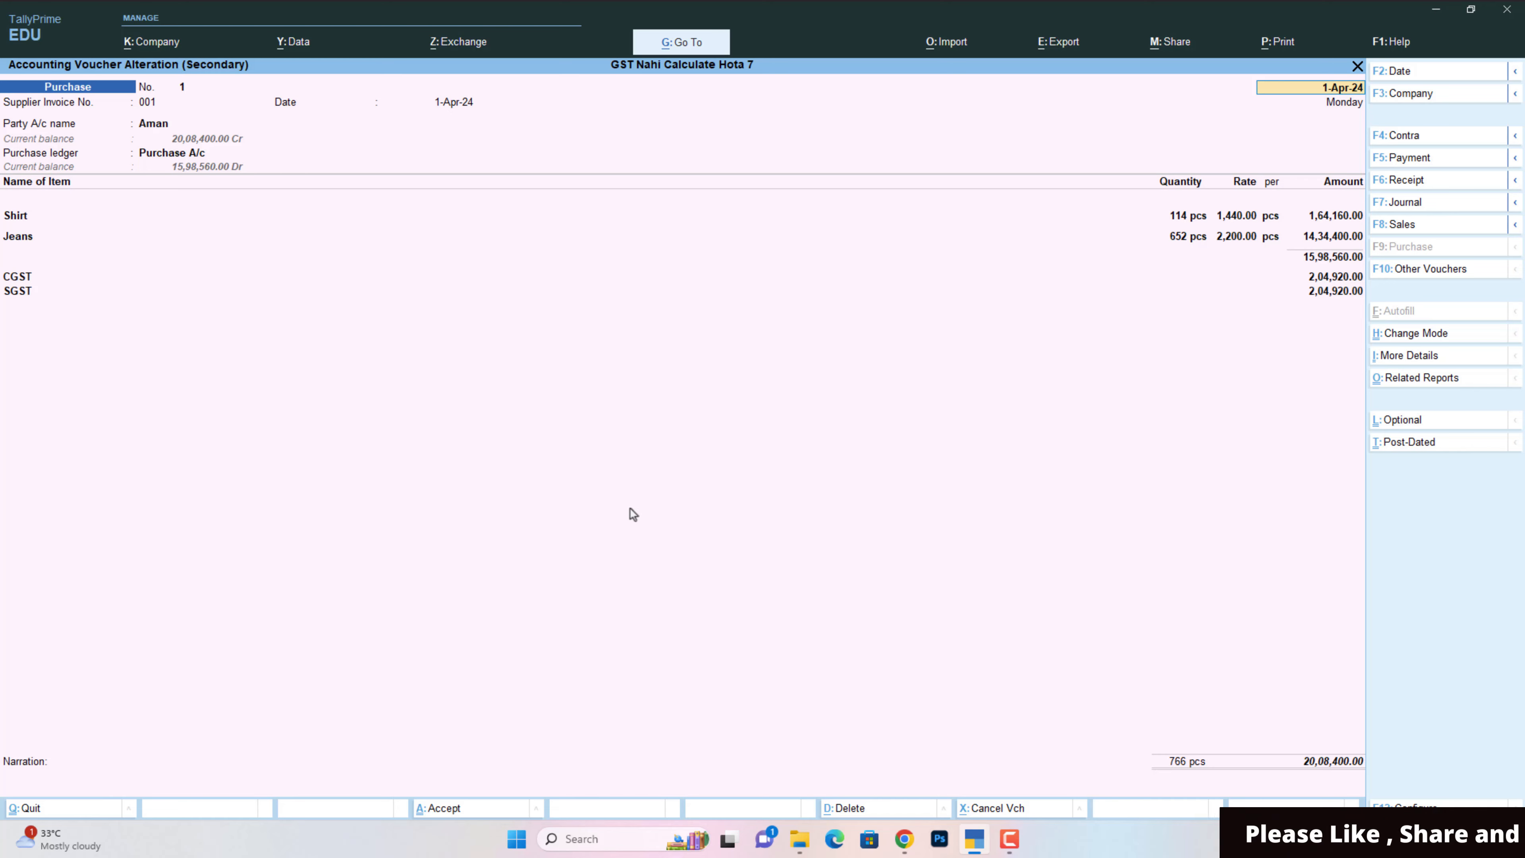
{"action": "key", "text": "alt+a"}
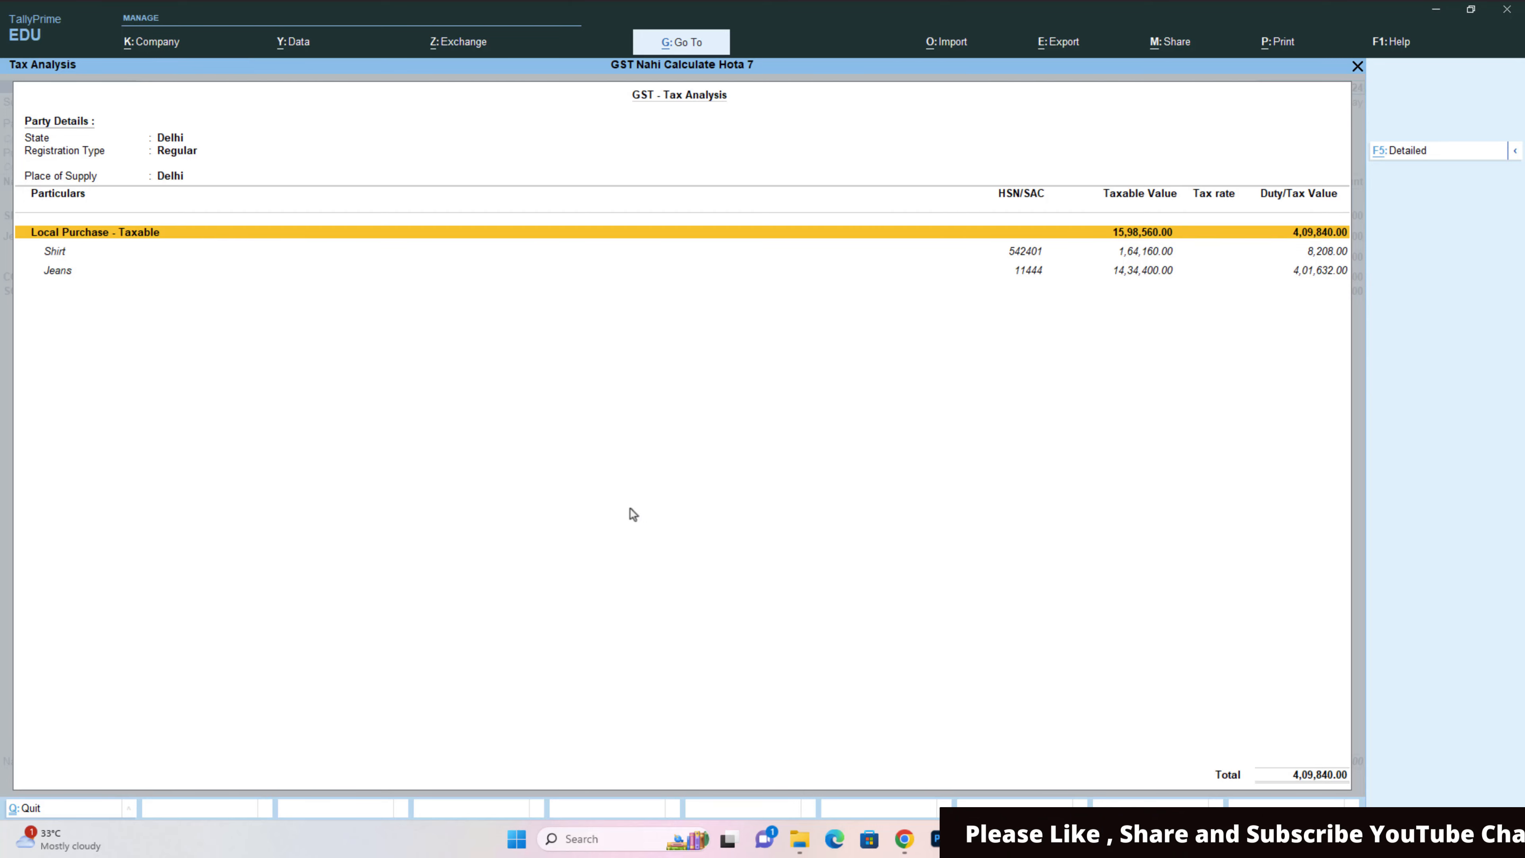
{"action": "key", "text": "F5"}
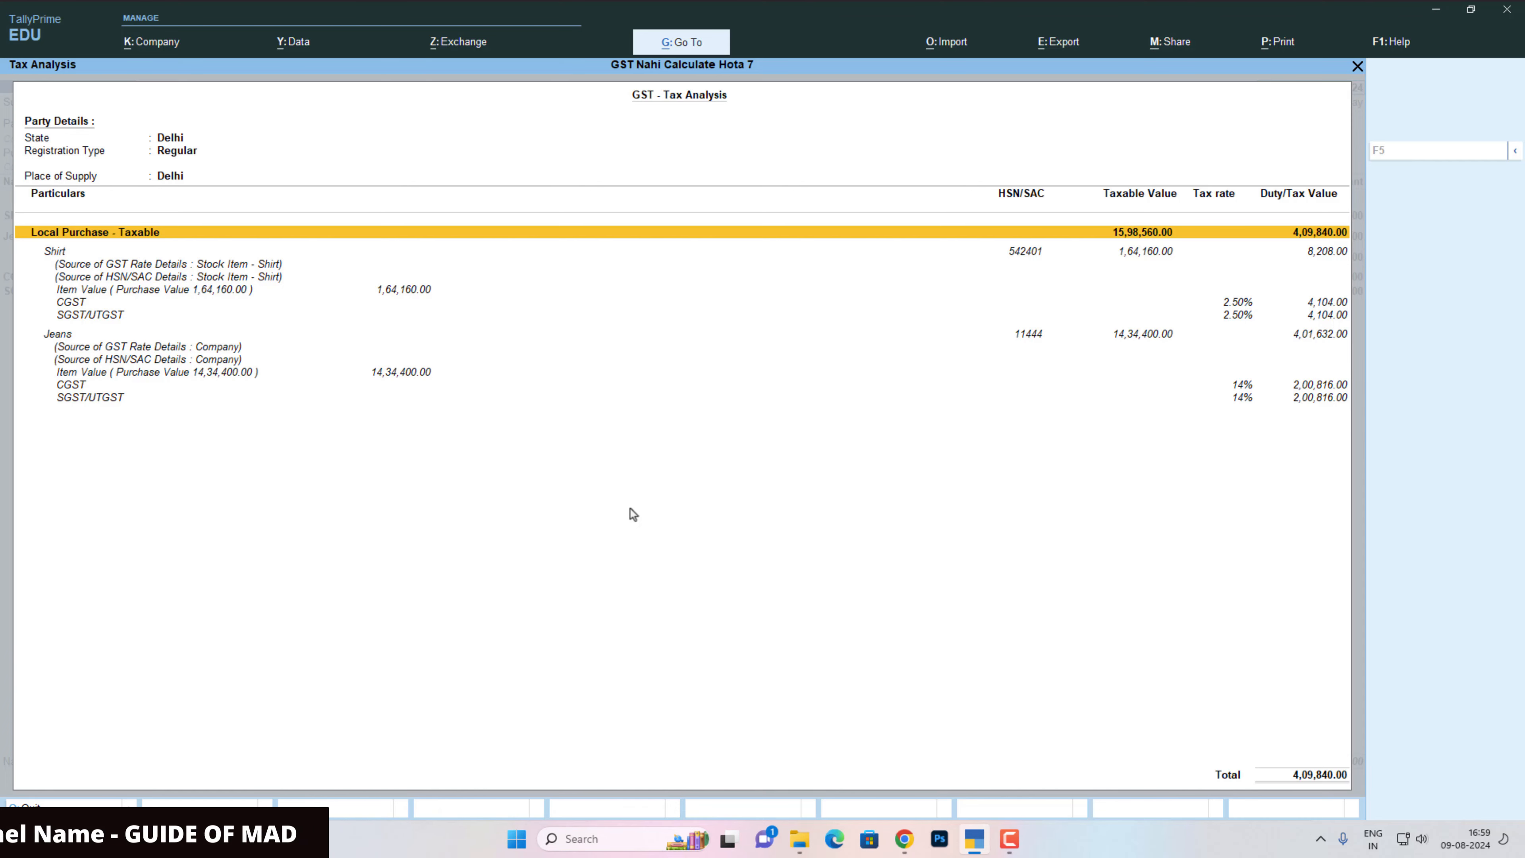
{"action": "key", "text": "Escape"}
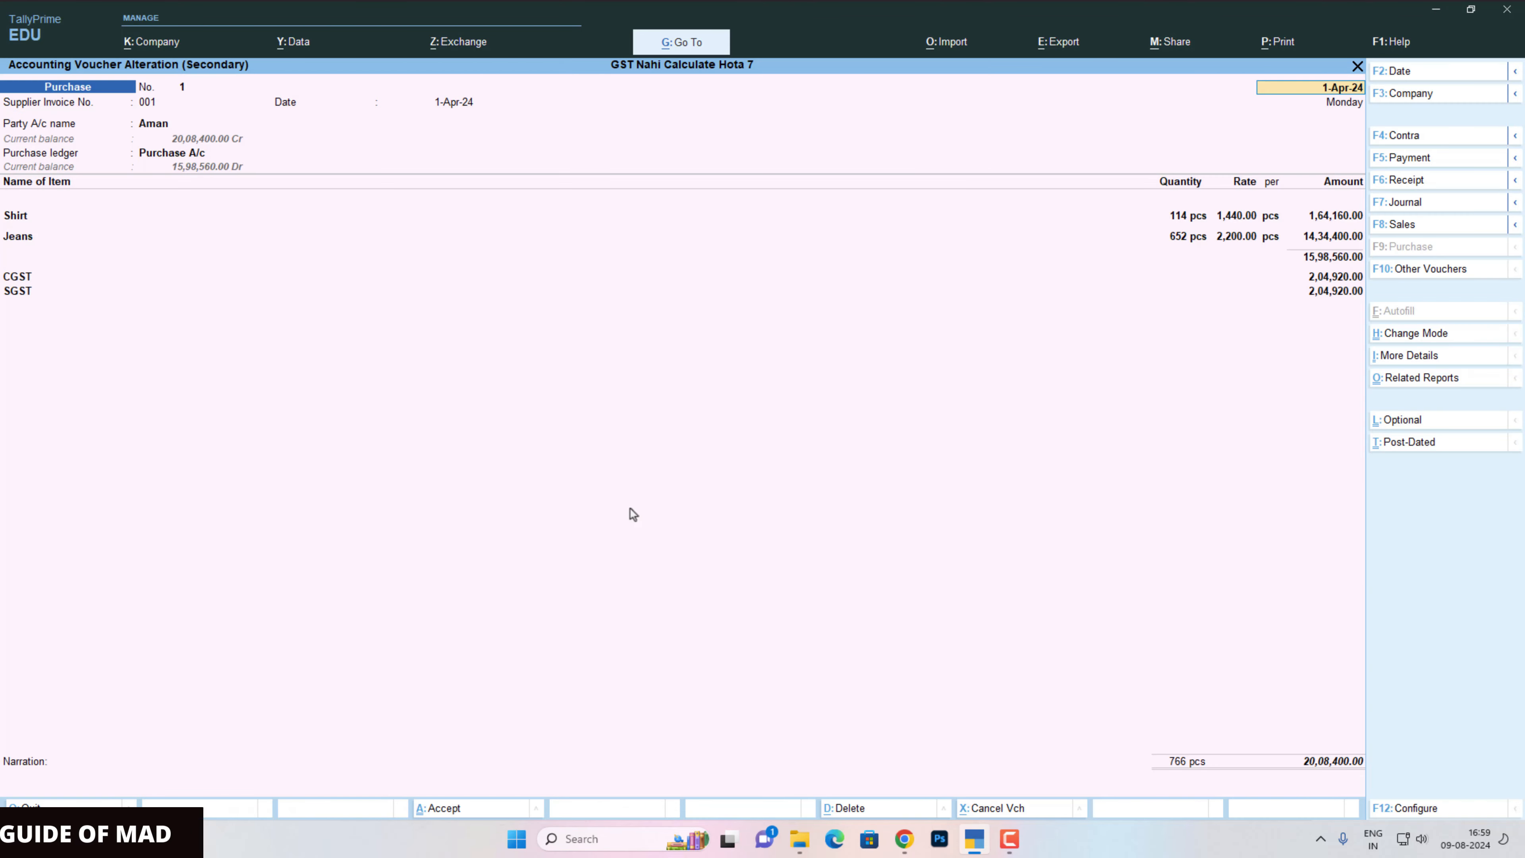
Pass through the voucher's party and receipt details unchanged and review the Shirt stock item's GST rate and HSN/SAC settings.
{"action": "key", "text": "Return"}
{"action": "key", "text": "Return"}
{"action": "key", "text": "Return"}
{"action": "key", "text": "Return"}
{"action": "key", "text": "Return"}
{"action": "key", "text": "Return"}
{"action": "key", "text": "Return"}
{"action": "key", "text": "Return"}
{"action": "key", "text": "Return"}
{"action": "key", "text": "Return"}
{"action": "key", "text": "Return"}
{"action": "key", "text": "Return"}
{"action": "key", "text": "Return"}
{"action": "key", "text": "Return"}
{"action": "key", "text": "Return"}
{"action": "key", "text": "Return"}
{"action": "key", "text": "Return"}
{"action": "key", "text": "Return"}
{"action": "key", "text": "Return"}
{"action": "key", "text": "Return"}
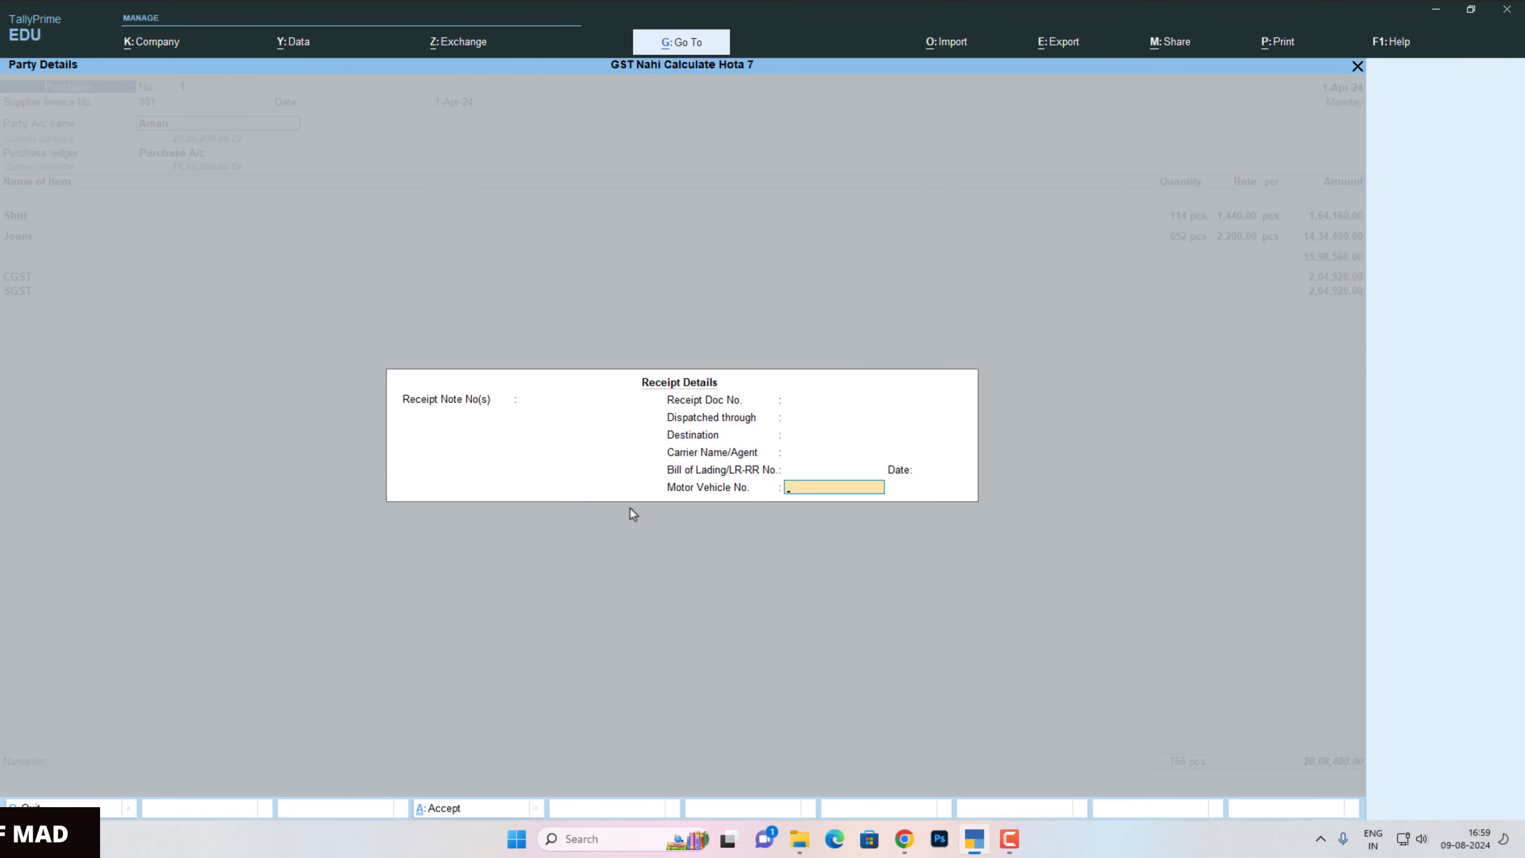
{"action": "key", "text": "ctrl+Return"}
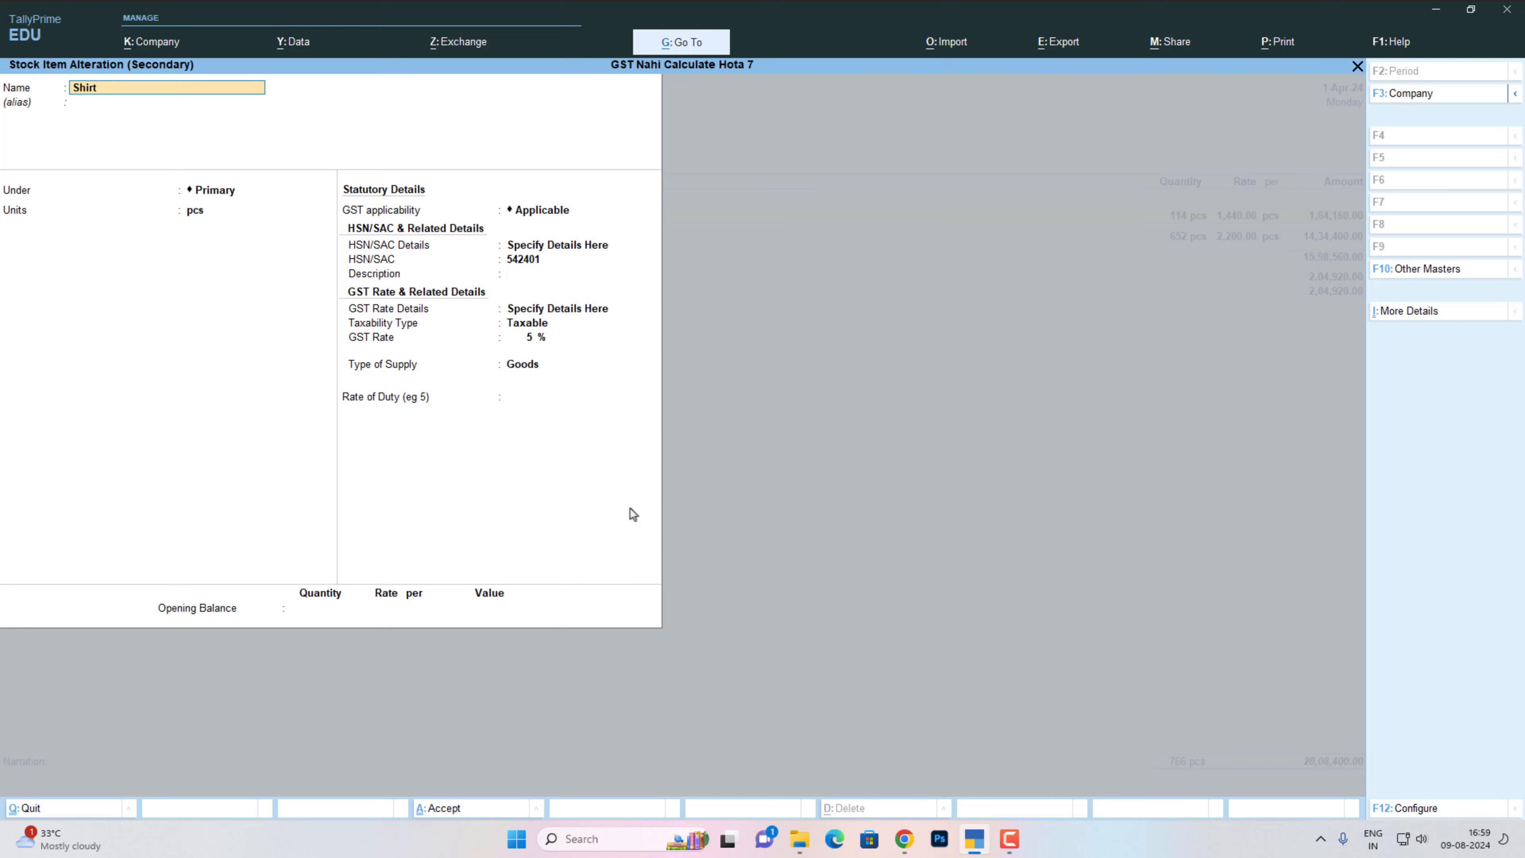
{"action": "key", "text": "ctrl+a"}
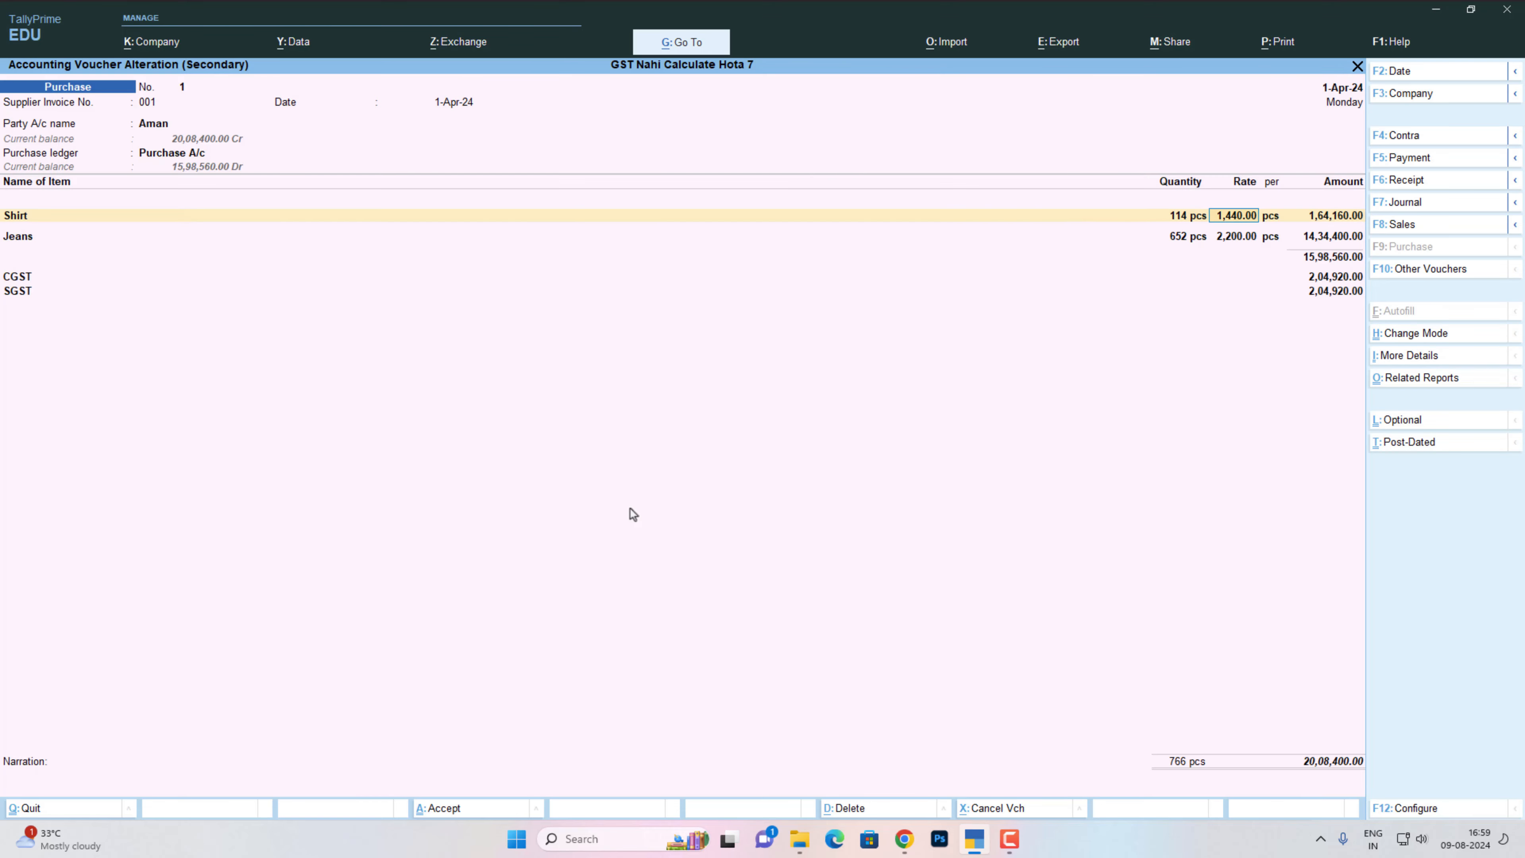
Review the Jeans stock item's GST rate and HSN/SAC settings from its voucher line.
{"action": "key", "text": "Return"}
{"action": "key", "text": "ctrl+Return"}
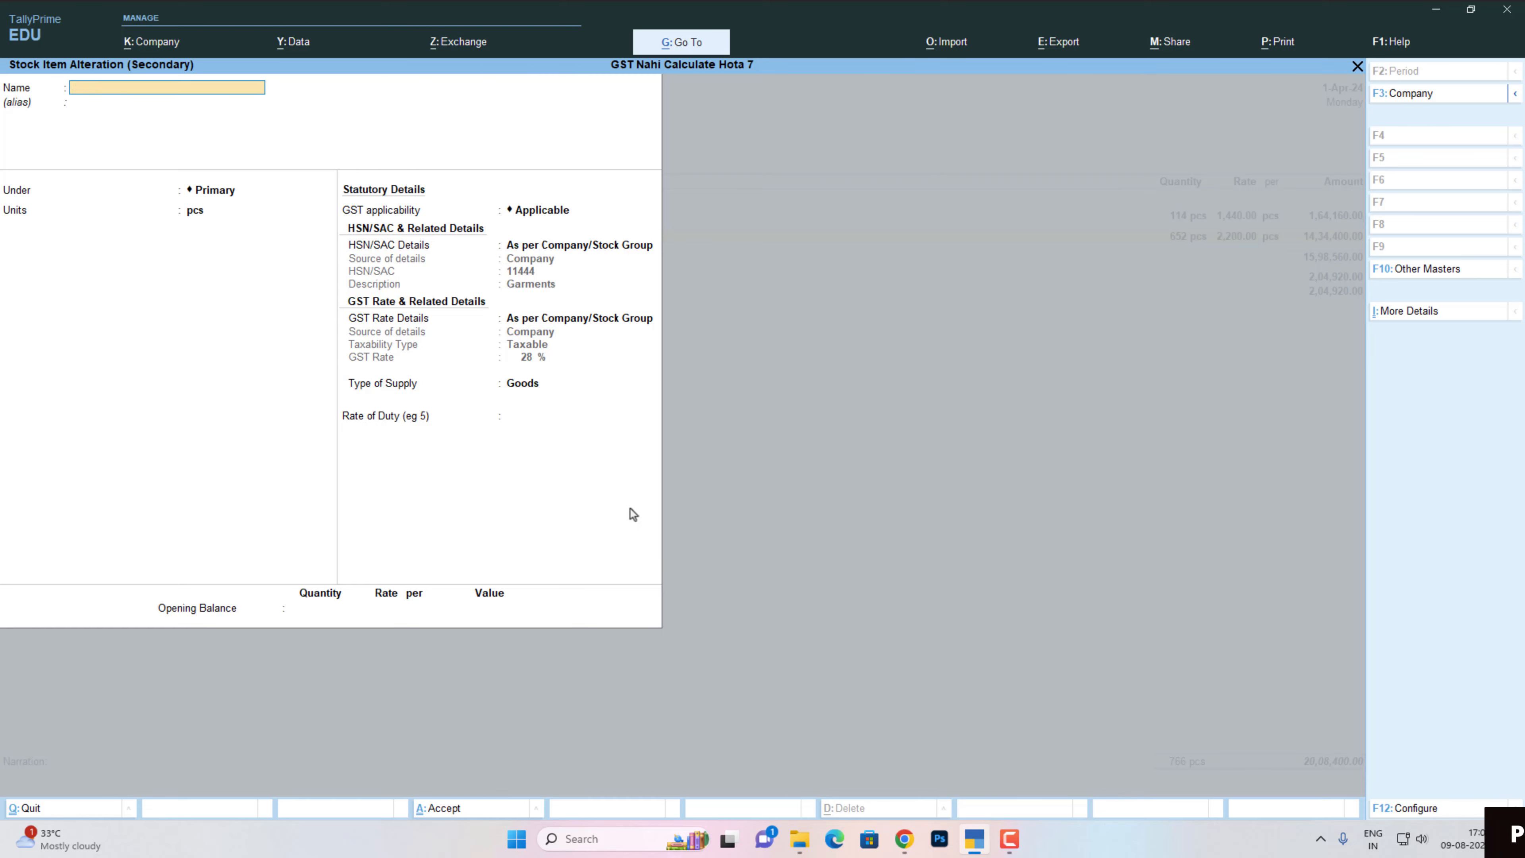
{"action": "key", "text": "Escape"}
{"action": "key", "text": "Return"}
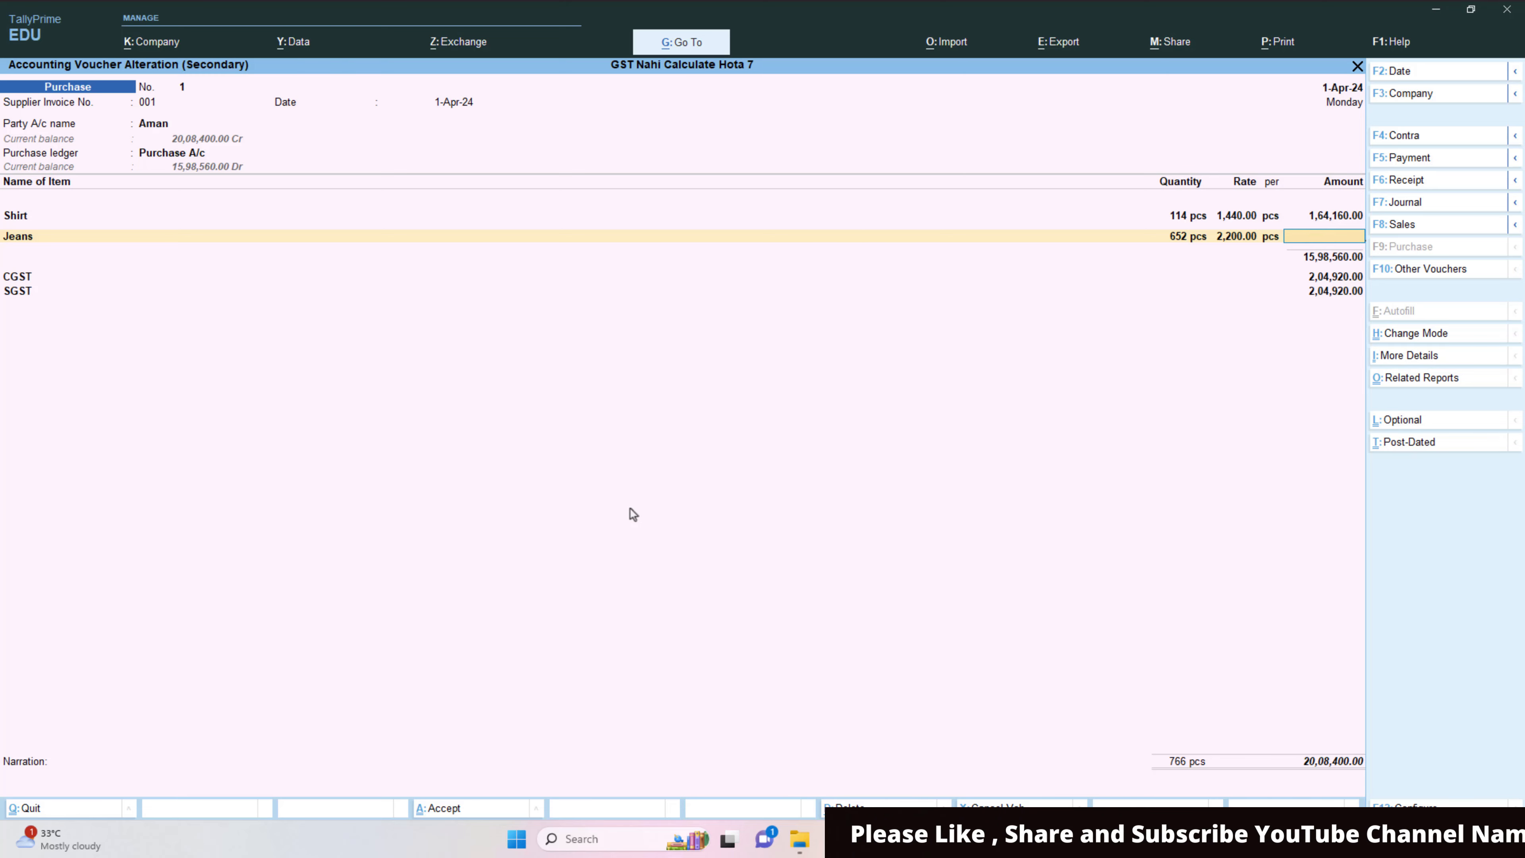
Leave the voucher without saving and switch from company GST Nahi Calculate Hota 7 to GST Nahi Calculate Hota 8.
{"action": "key", "text": "Escape"}
{"action": "key", "text": "y"}
{"action": "key", "text": "Escape"}
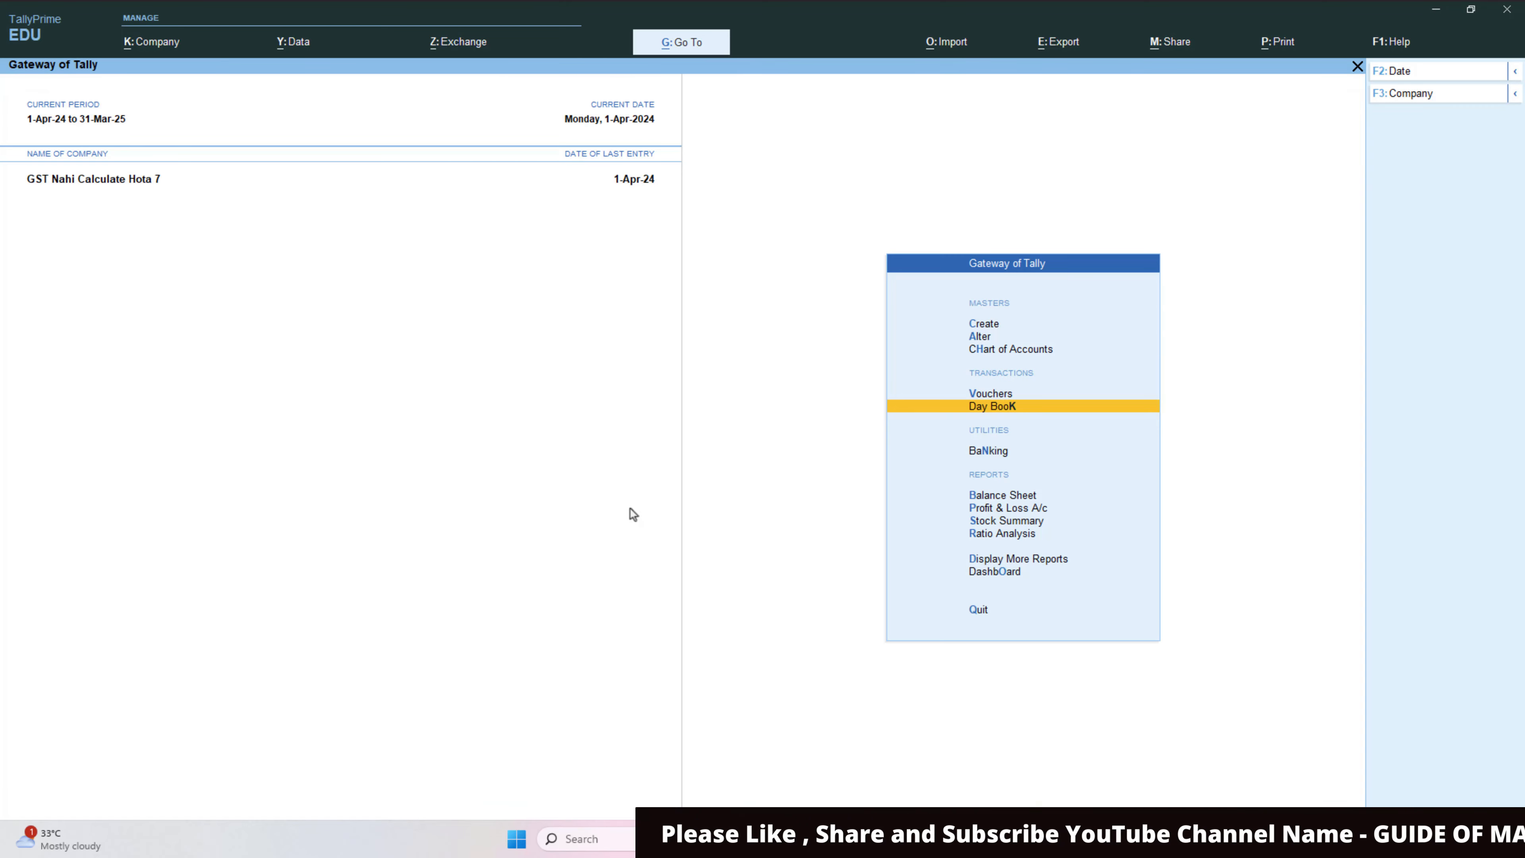
{"action": "key", "text": "alt+F3"}
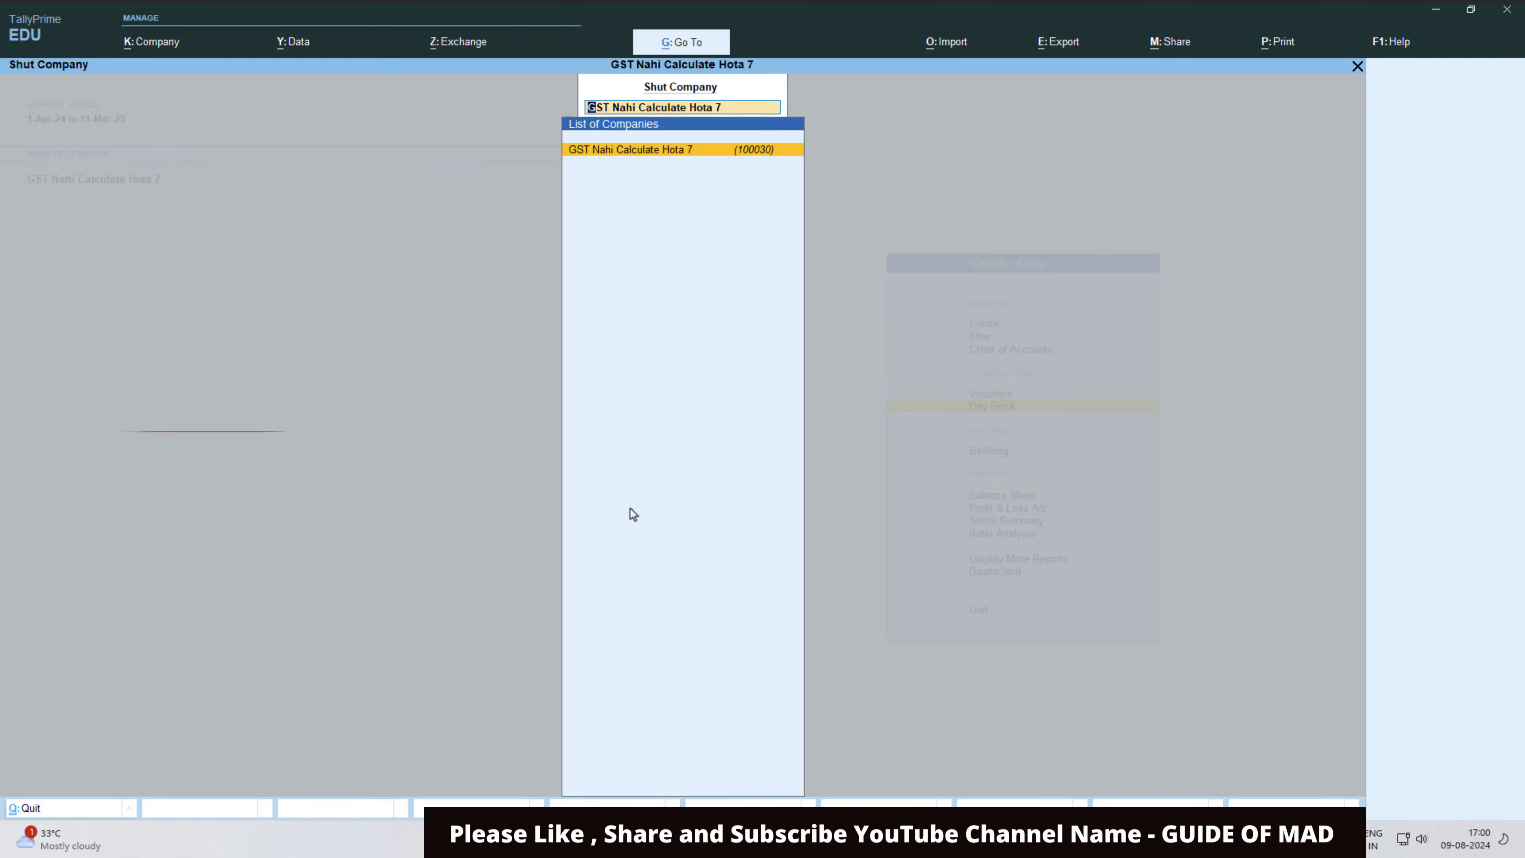
{"action": "key", "text": "Return"}
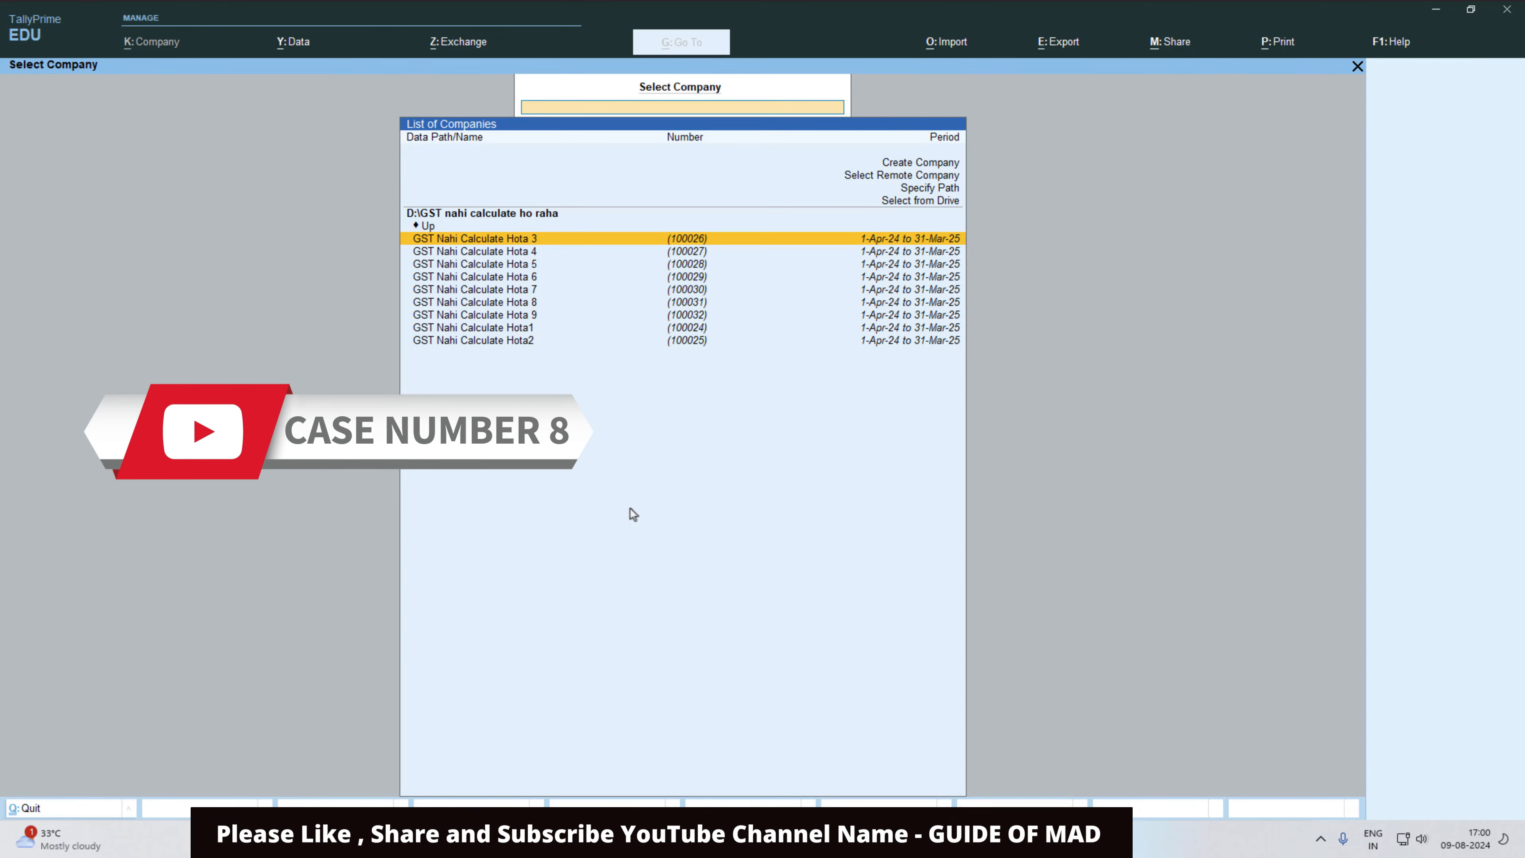
{"action": "key", "text": "Down"}
{"action": "key", "text": "Down"}
{"action": "key", "text": "Down"}
{"action": "key", "text": "Down"}
{"action": "key", "text": "Down"}
{"action": "key", "text": "Return"}
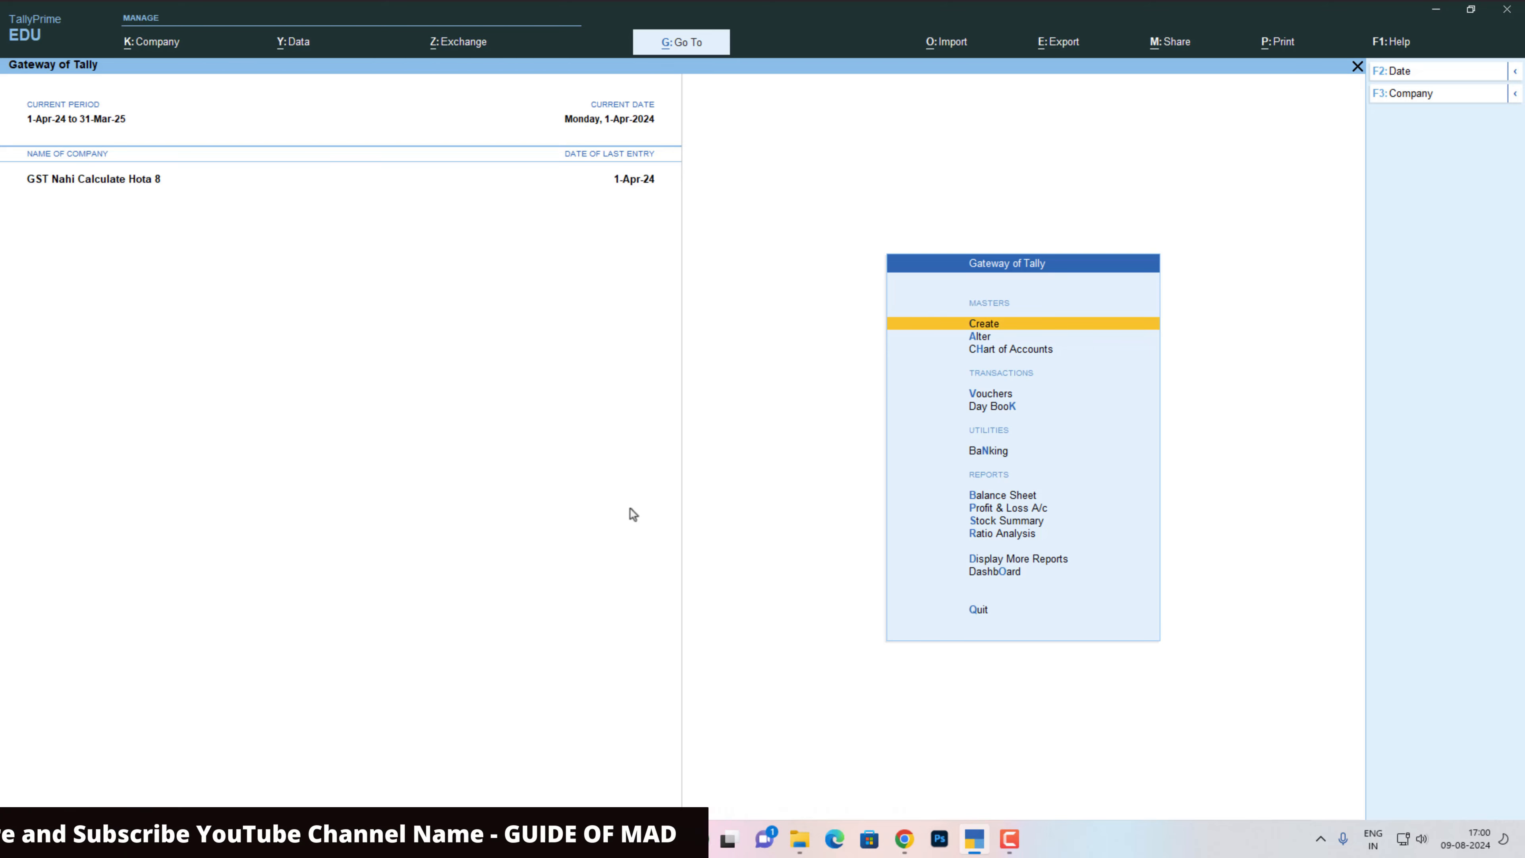
Open the purchase voucher dated 1-Apr-24 from the Day Book for alteration.
{"action": "key", "text": "Down"}
{"action": "key", "text": "Down"}
{"action": "key", "text": "Down"}
{"action": "key", "text": "Down"}
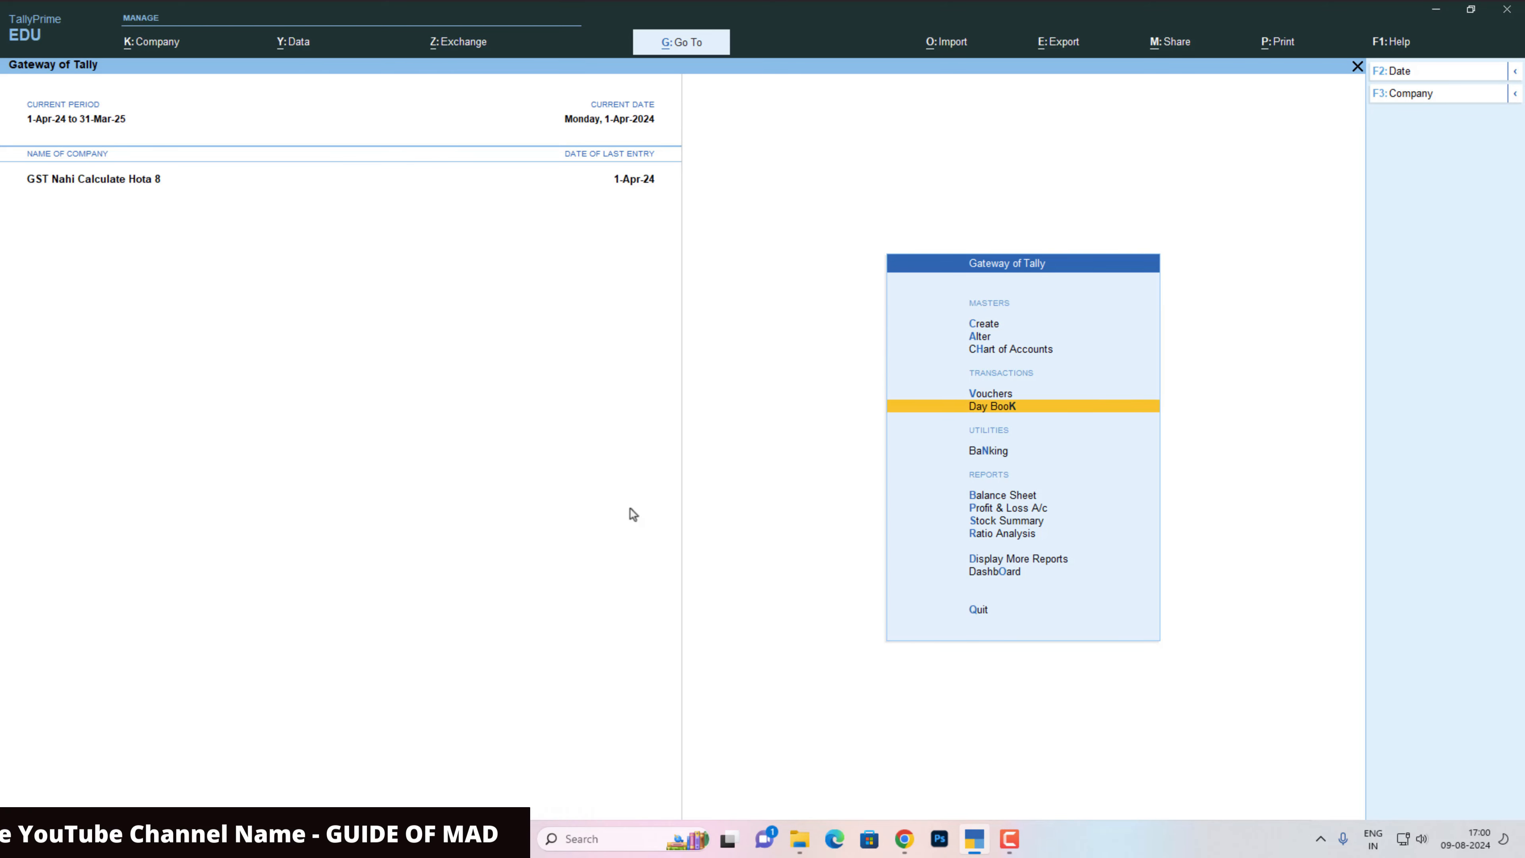
{"action": "key", "text": "Return"}
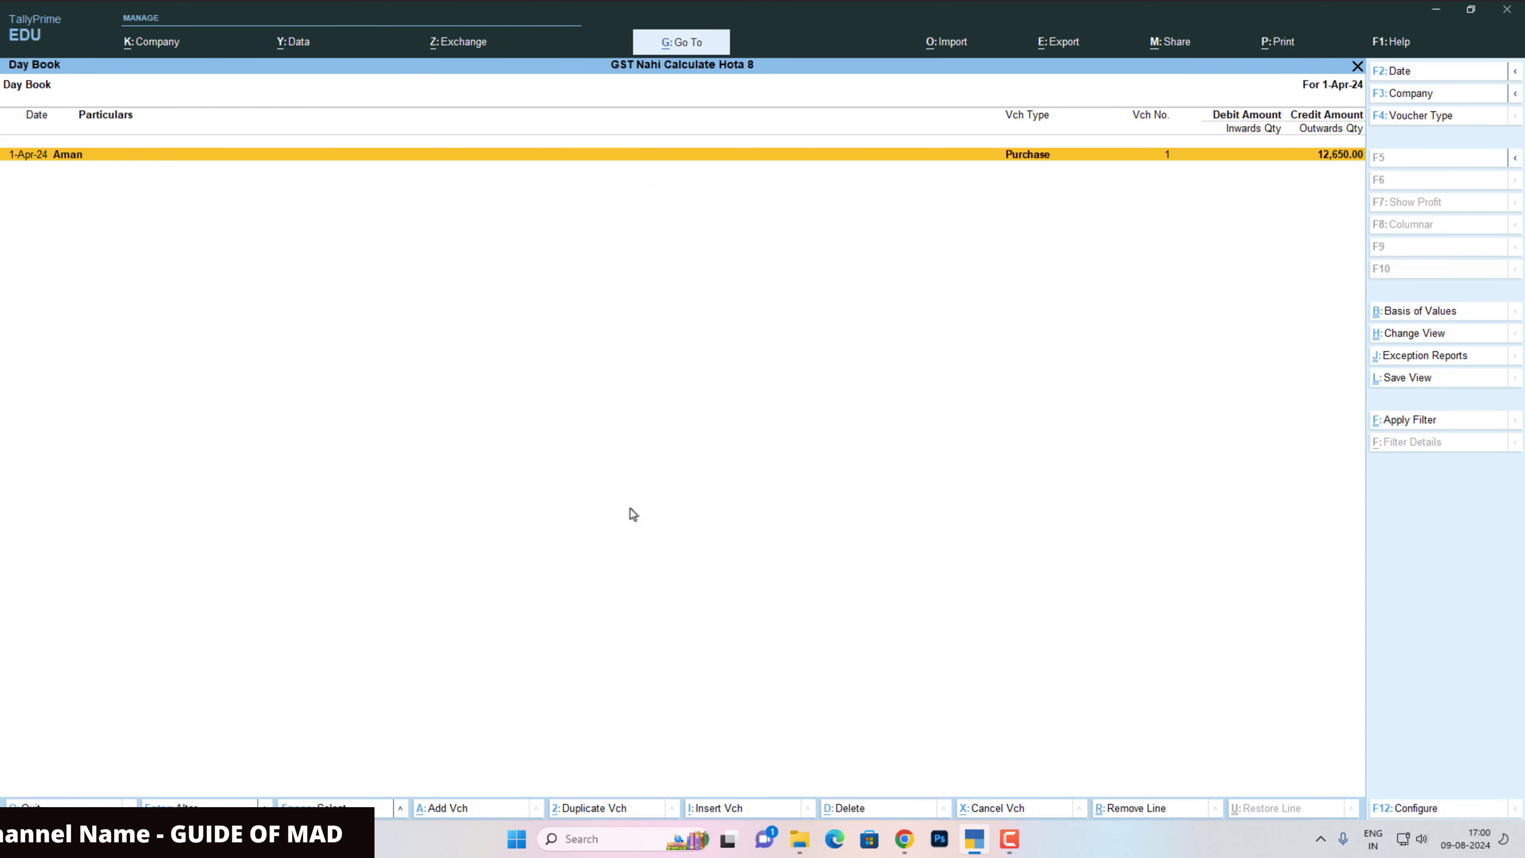
{"action": "key", "text": "Return"}
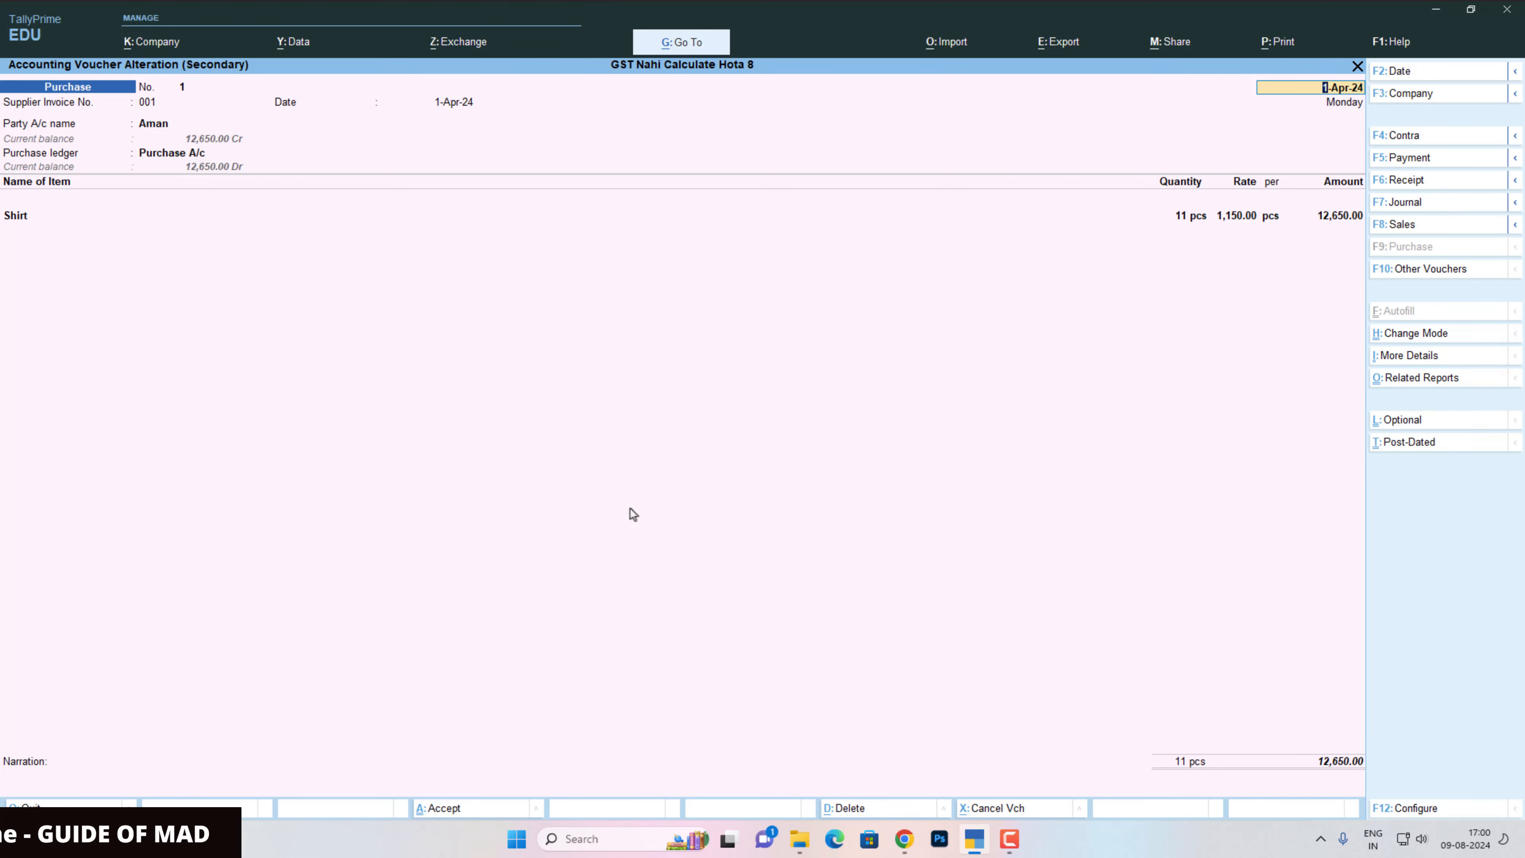
Try adding the CGST and SGST ledgers below the 11 pcs Shirt line, check the tax analysis, and discard the voucher changes.
{"action": "left_click", "coordinate": [16, 258]}
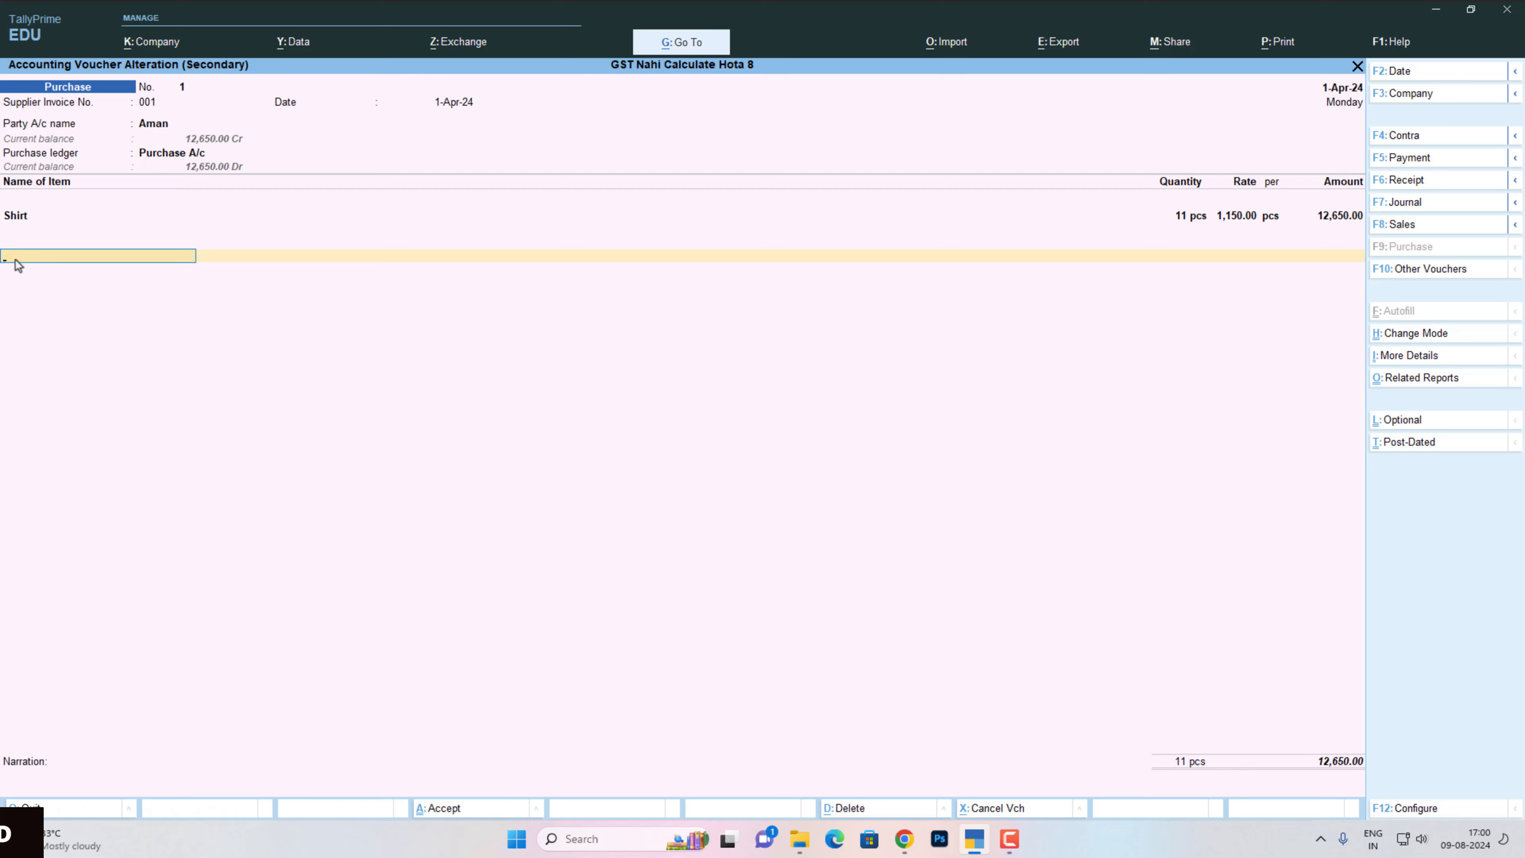
{"action": "key", "text": "Return"}
{"action": "key", "text": "Return"}
{"action": "key", "text": "Down"}
{"action": "key", "text": "Return"}
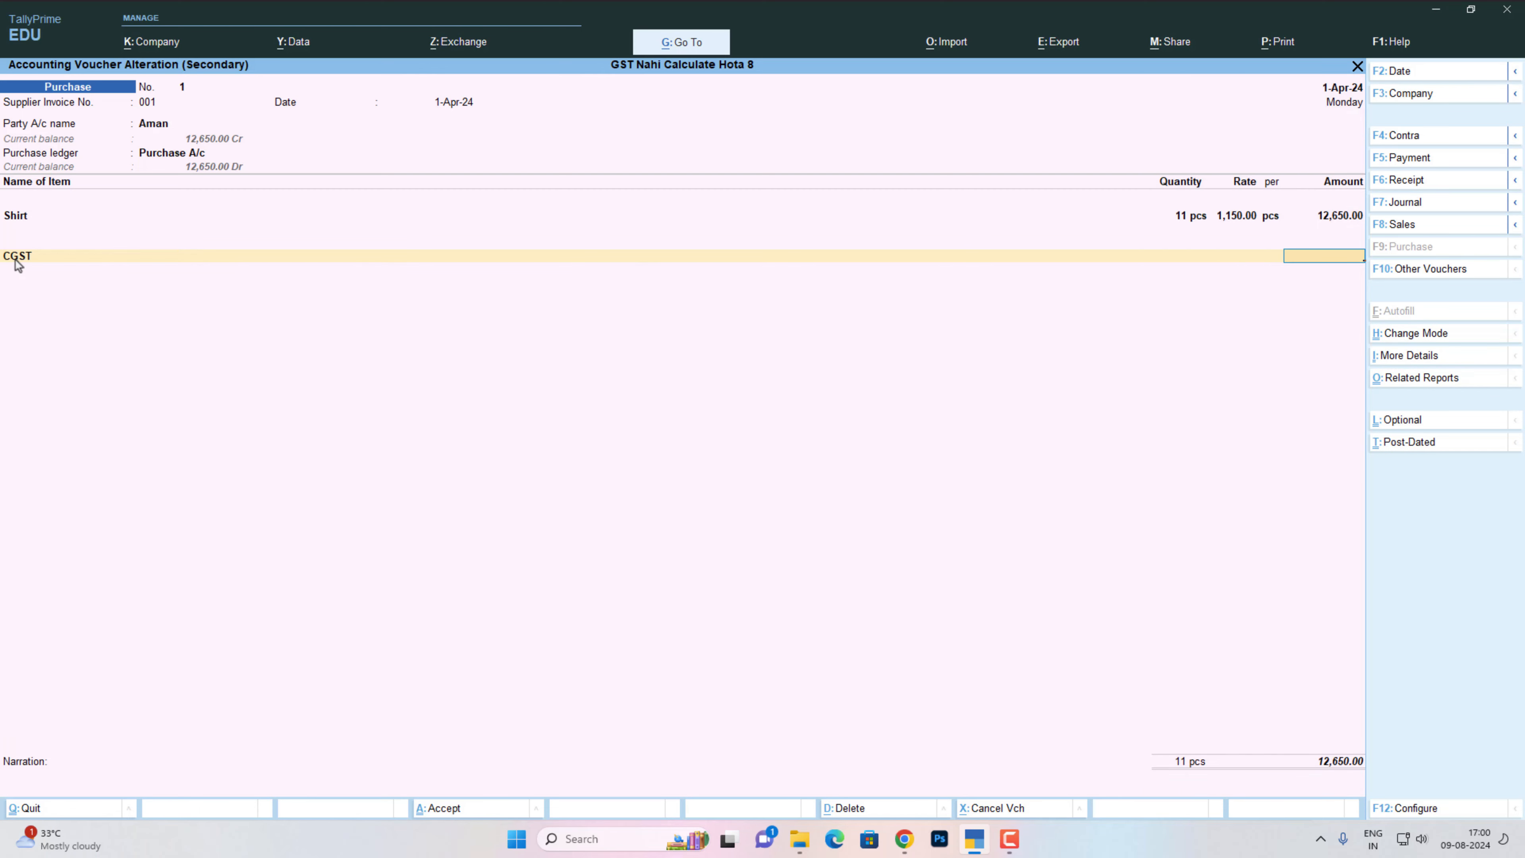
{"action": "key", "text": "Return"}
{"action": "type", "text": "D"}
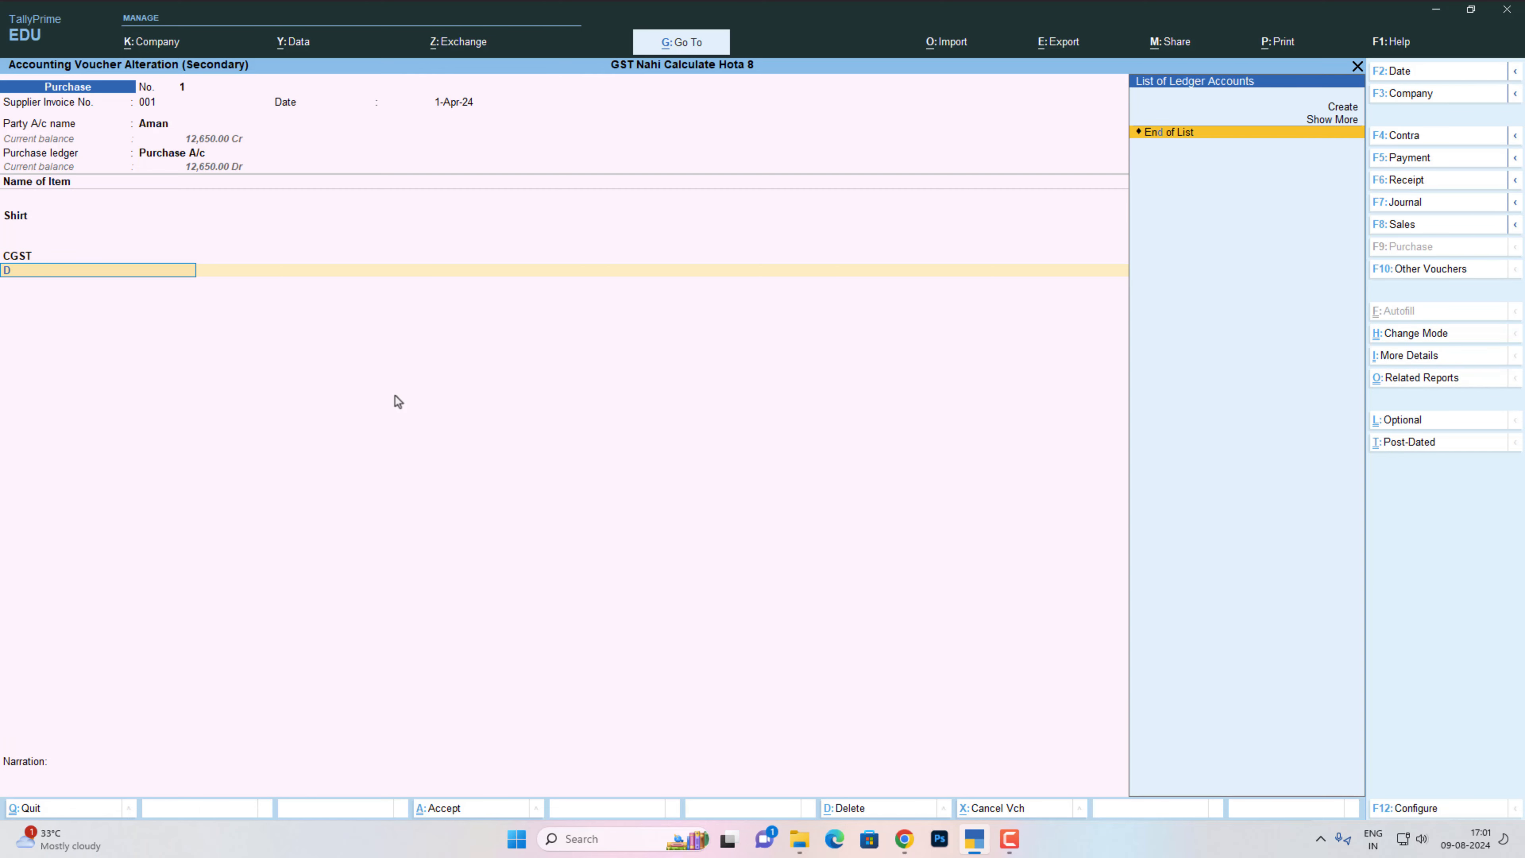
{"action": "key", "text": "Down"}
{"action": "key", "text": "Down"}
{"action": "key", "text": "Down"}
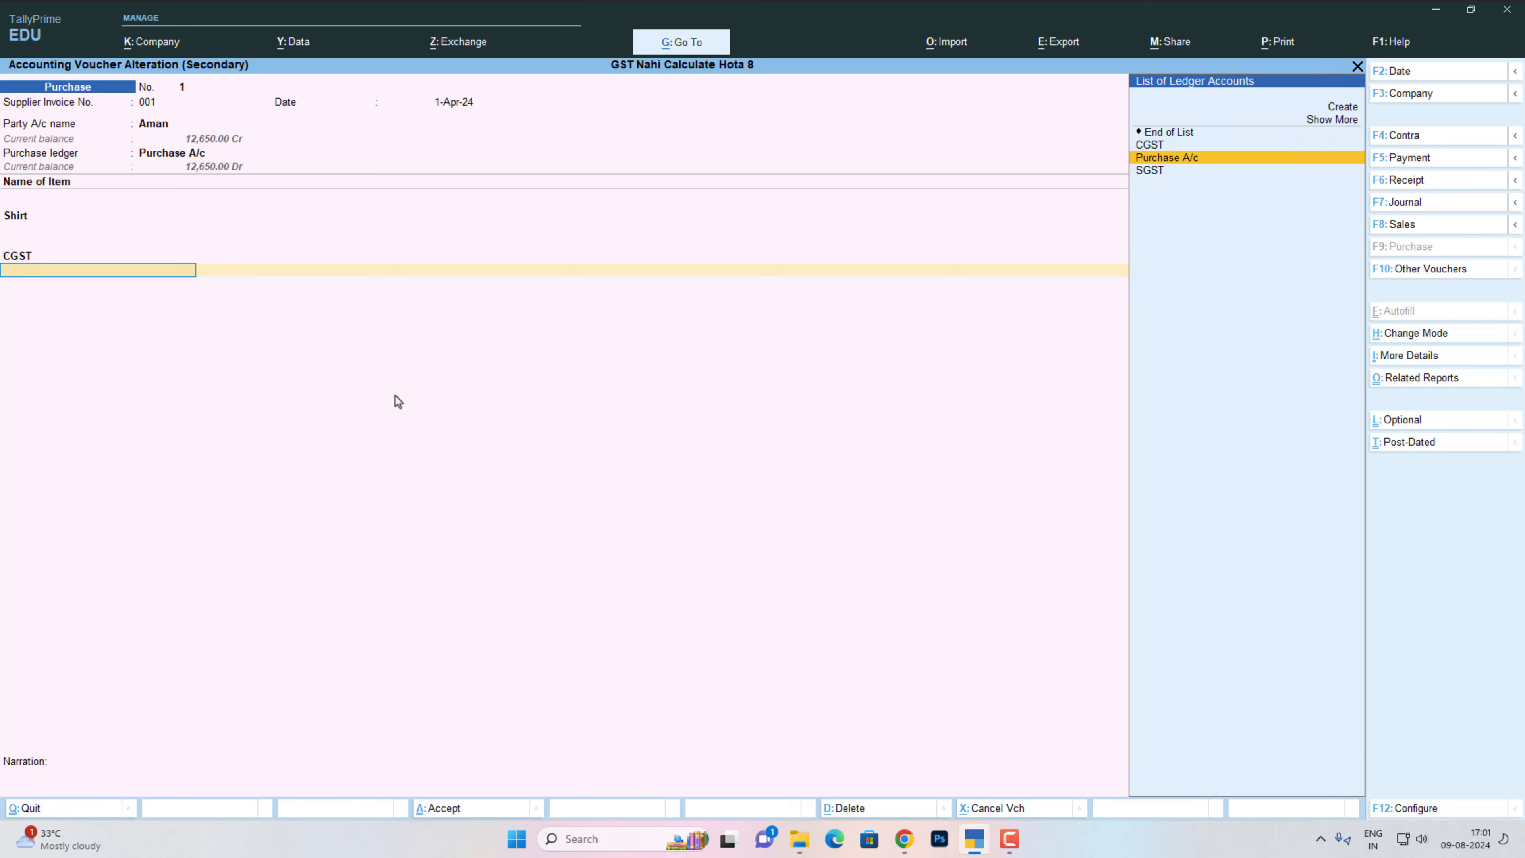
{"action": "key", "text": "Return"}
{"action": "key", "text": "alt+a"}
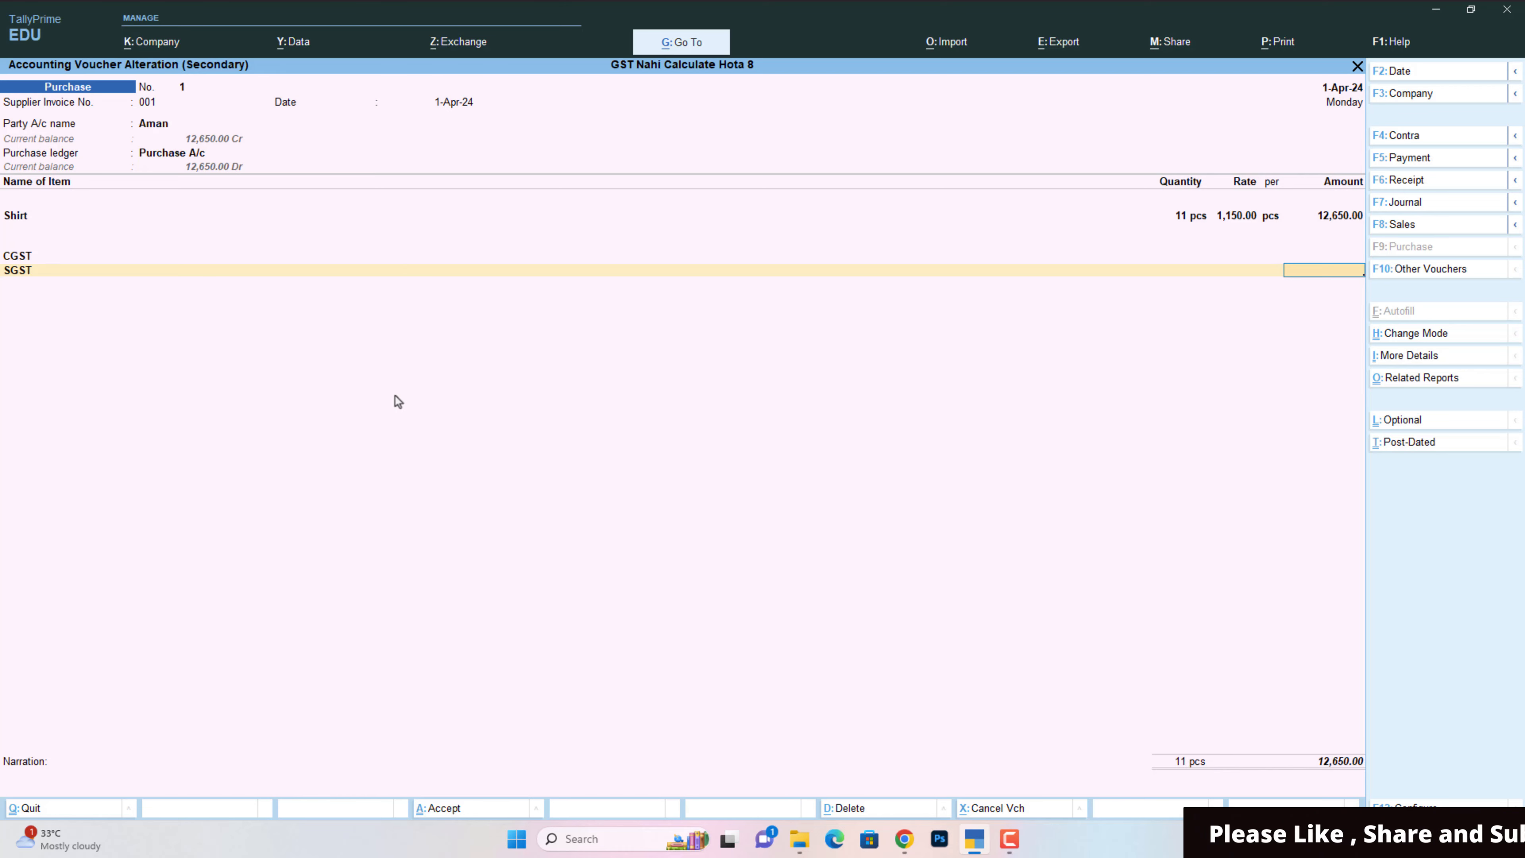
{"action": "key", "text": "Escape"}
{"action": "key", "text": "y"}
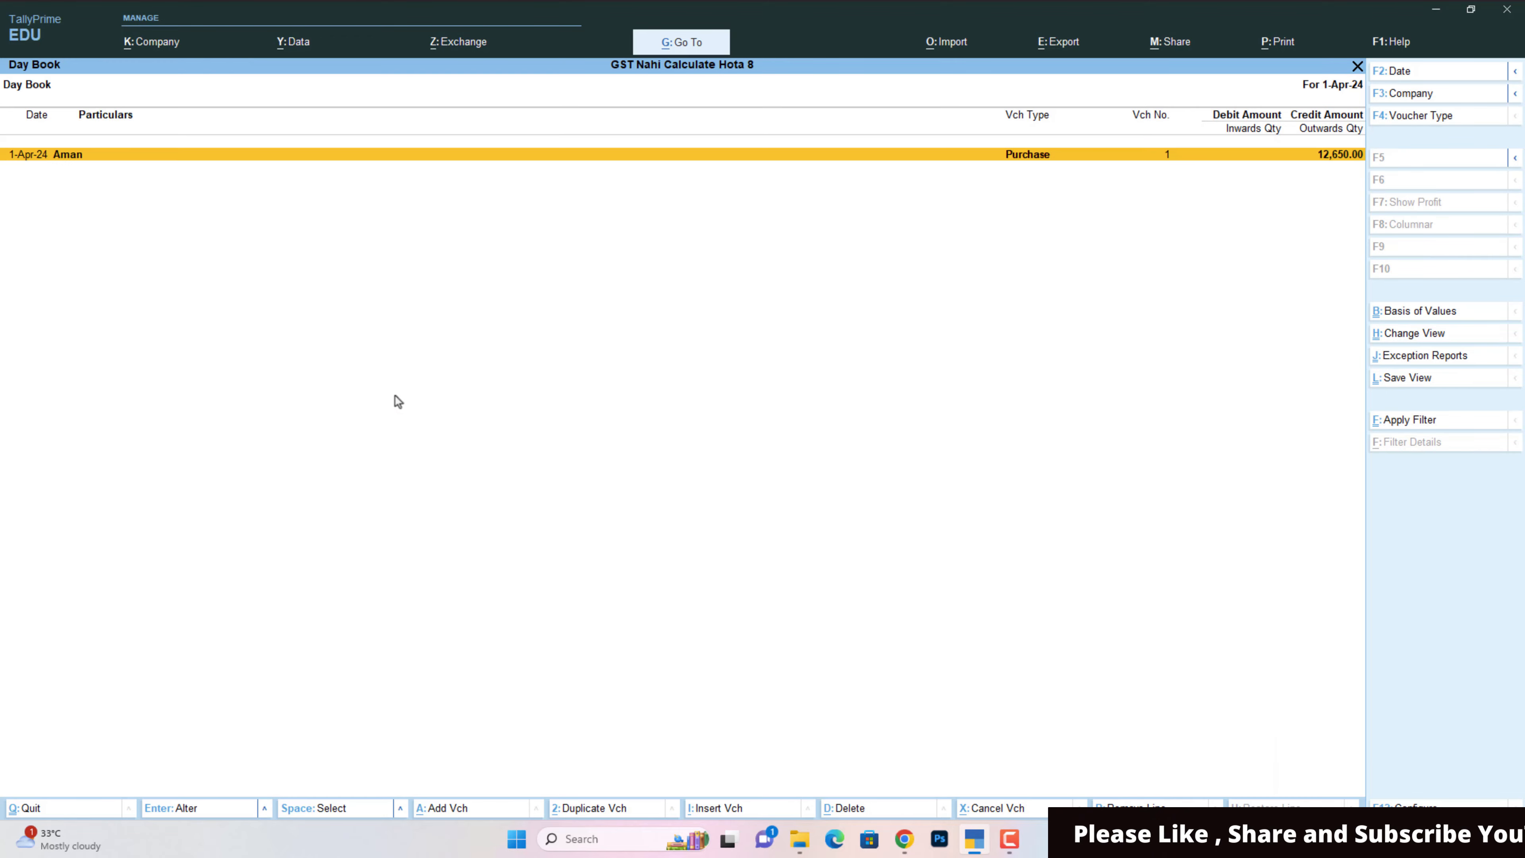
Open the company's GST registration details through the Enable Goods and Services Tax (GST) feature, keeping it at Yes.
{"action": "key", "text": "Escape"}
{"action": "key", "text": "F11"}
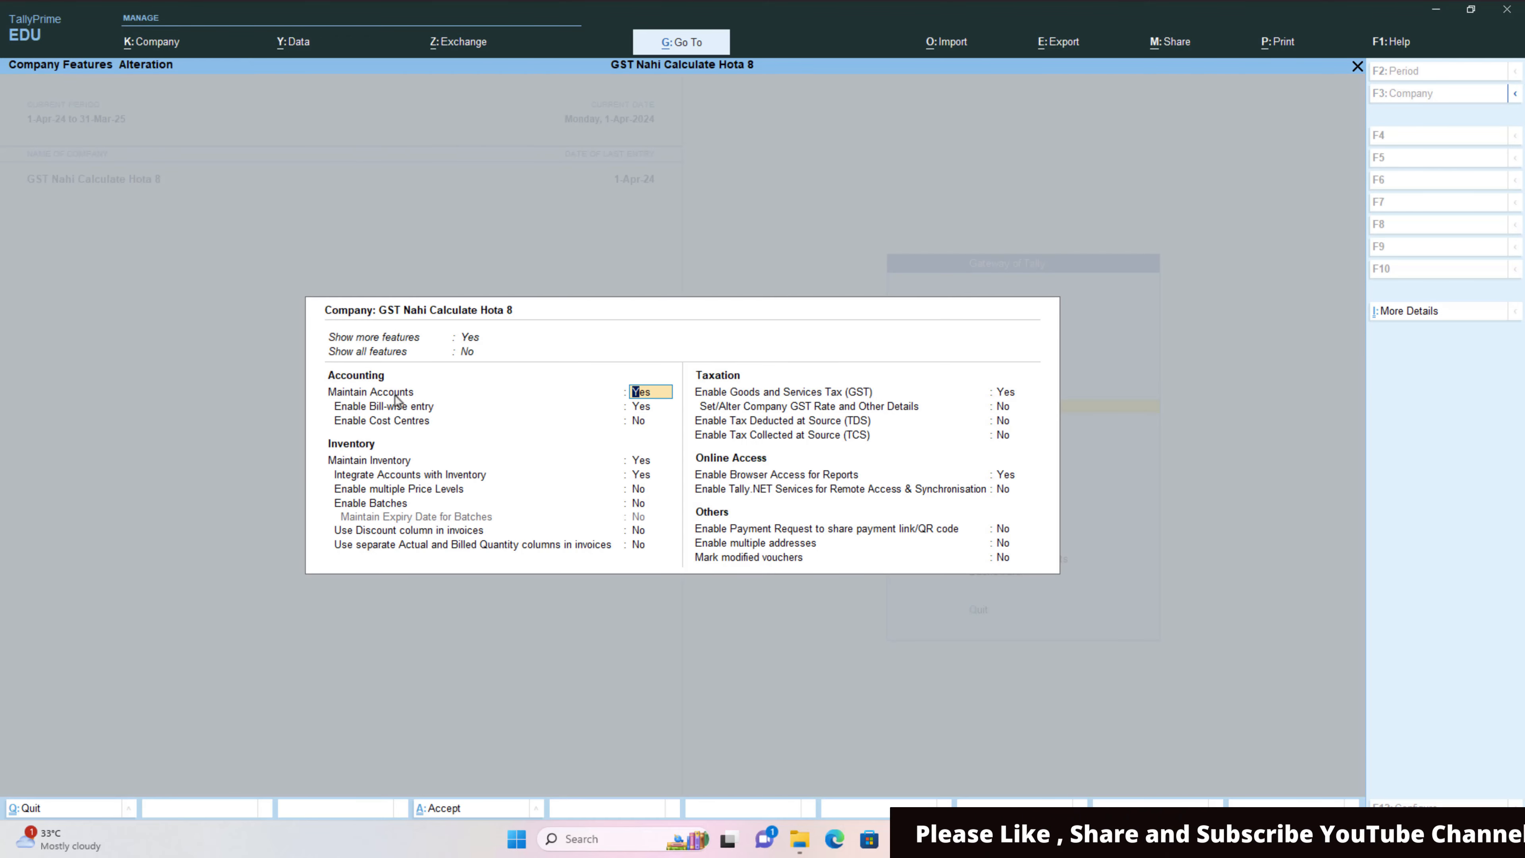
{"action": "key", "text": "Return"}
{"action": "key", "text": "Return"}
{"action": "key", "text": "Return"}
{"action": "key", "text": "Return"}
{"action": "key", "text": "Return"}
{"action": "key", "text": "Return"}
{"action": "key", "text": "Return"}
{"action": "key", "text": "Return"}
{"action": "key", "text": "Return"}
{"action": "key", "text": "Return"}
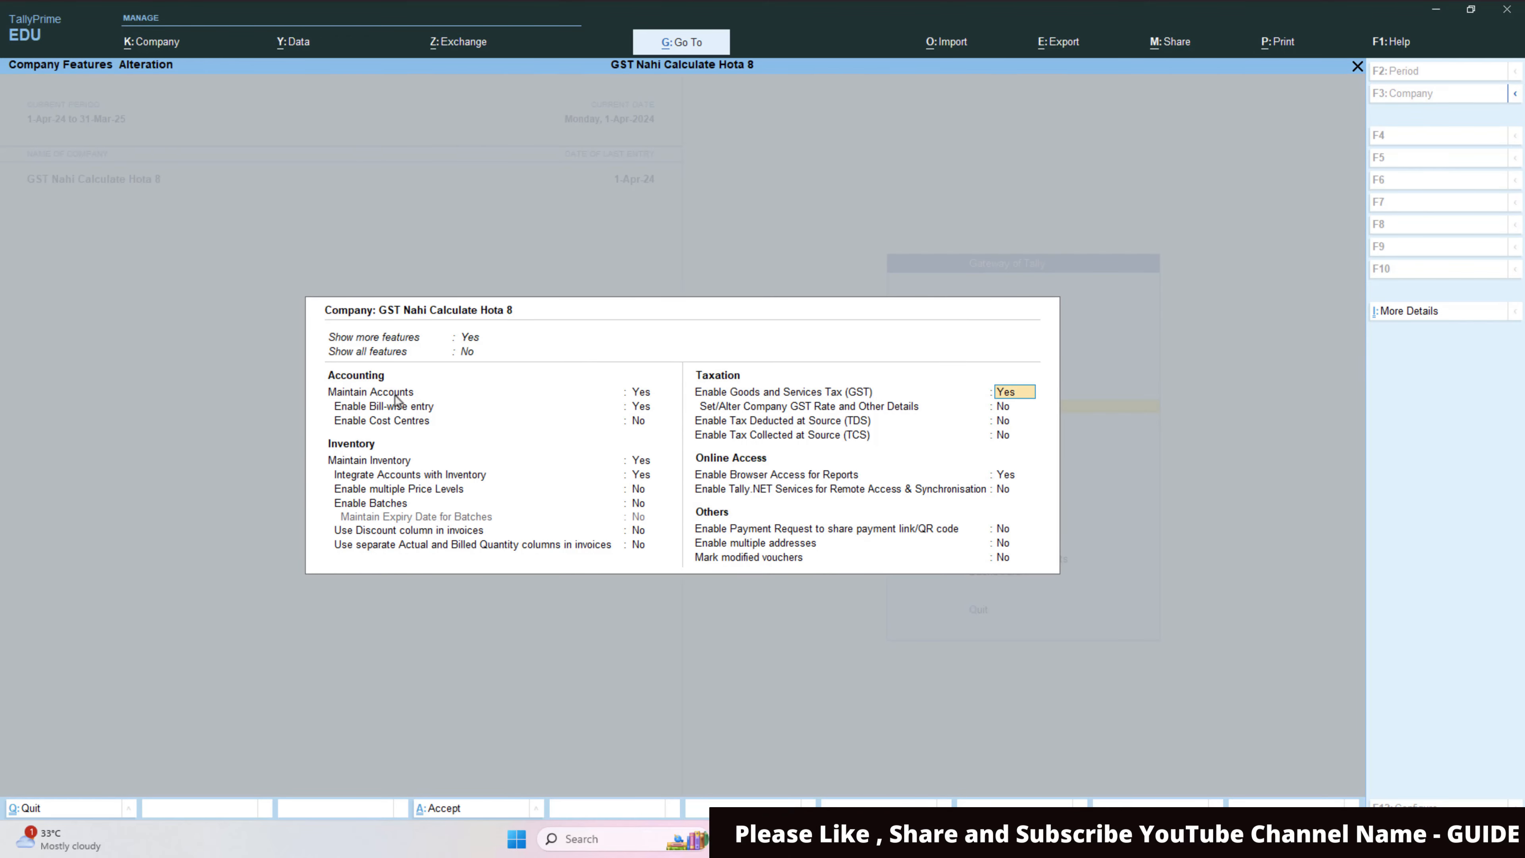
{"action": "key", "text": "Return"}
{"action": "key", "text": "Return"}
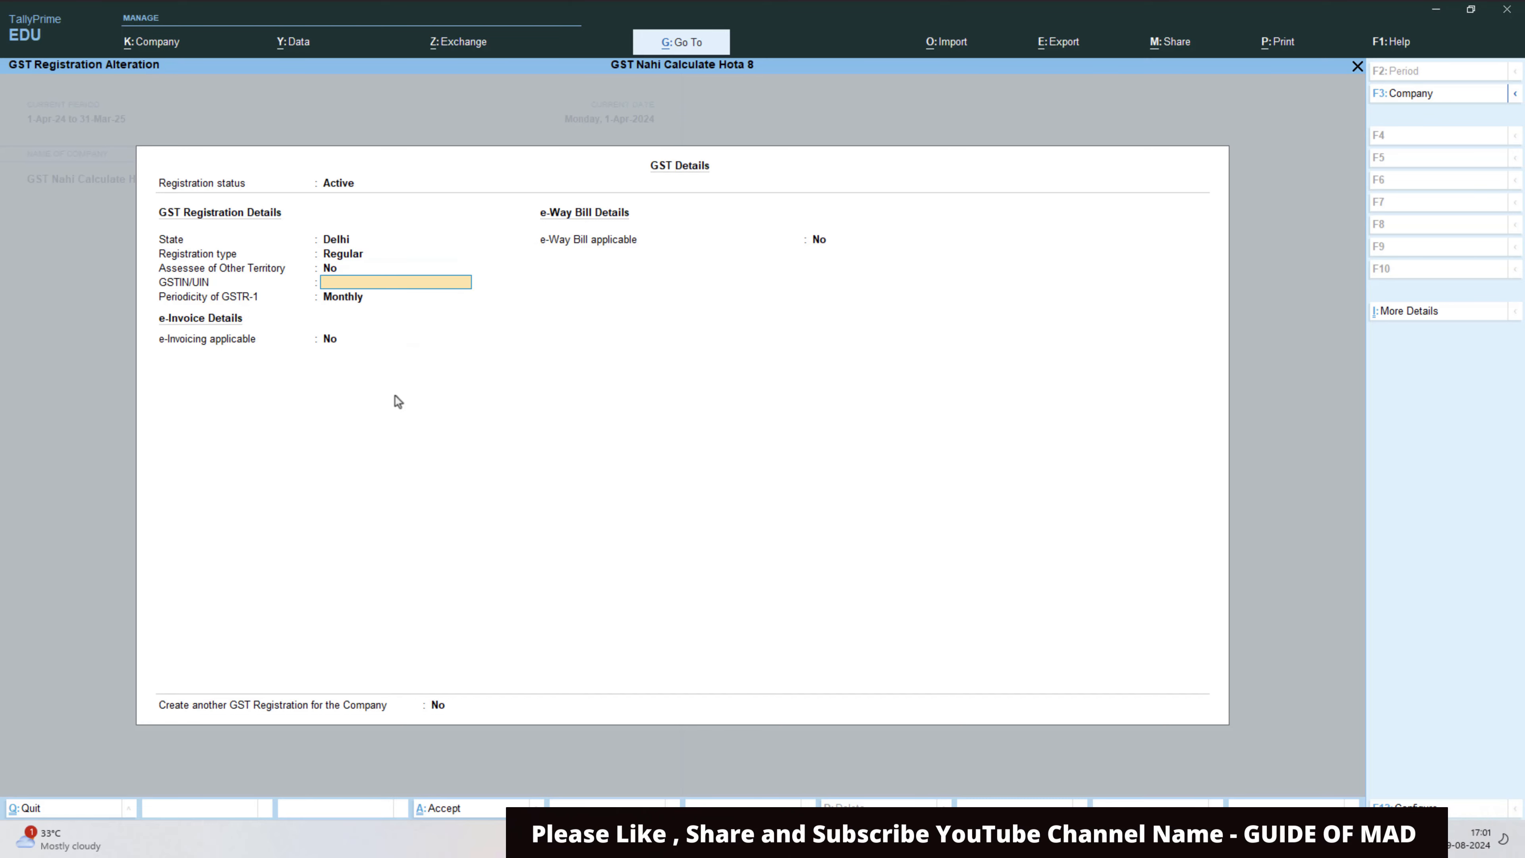
Examine the company's full GST Registration Details (History), including the Applicable From date, and return to the company features.
{"action": "key", "text": "ctrl+i"}
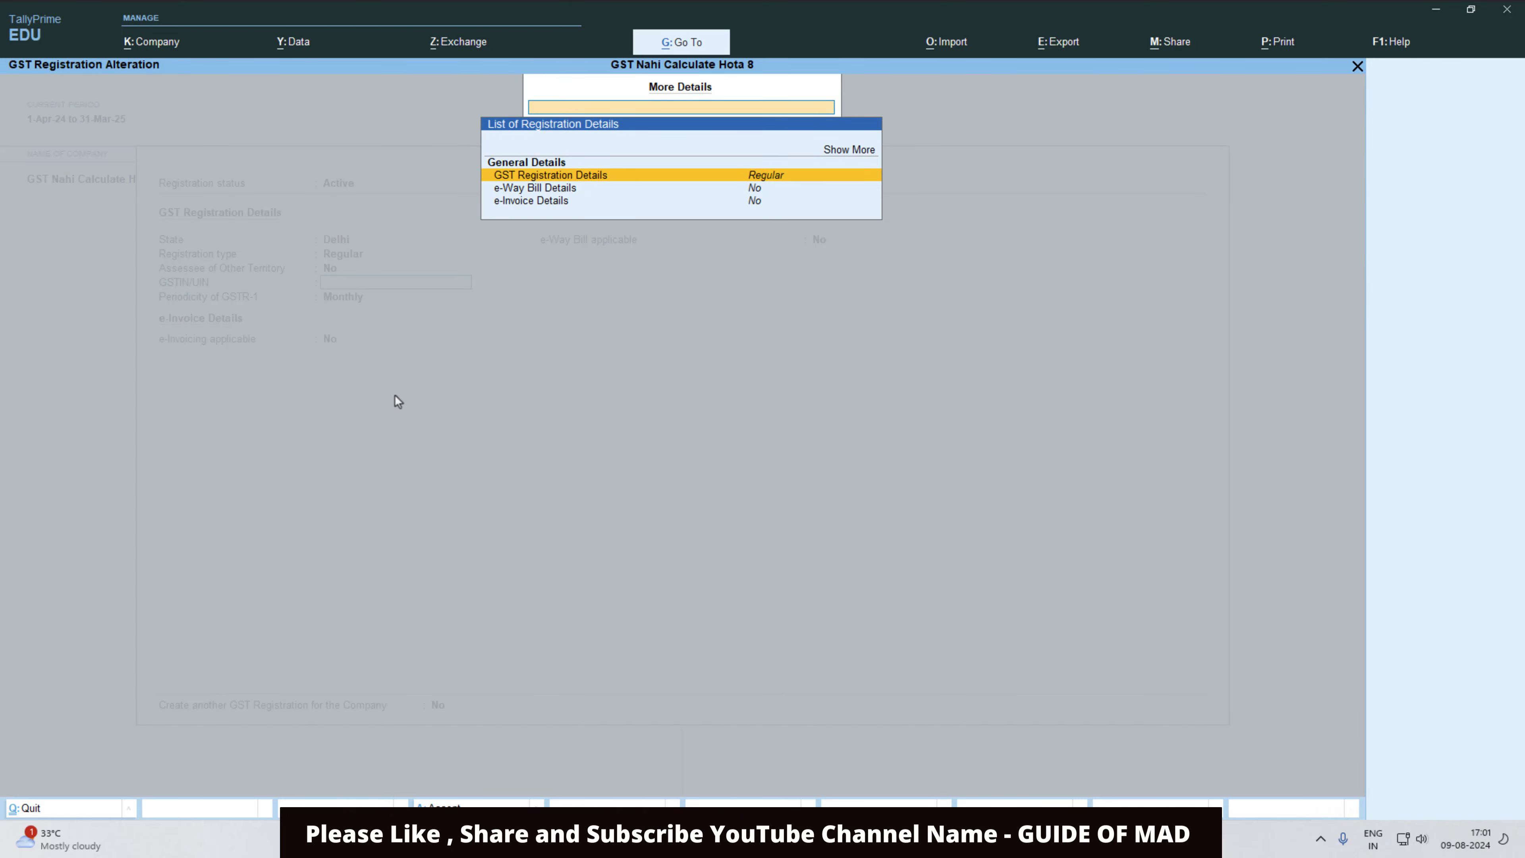
{"action": "key", "text": "Up"}
{"action": "key", "text": "Return"}
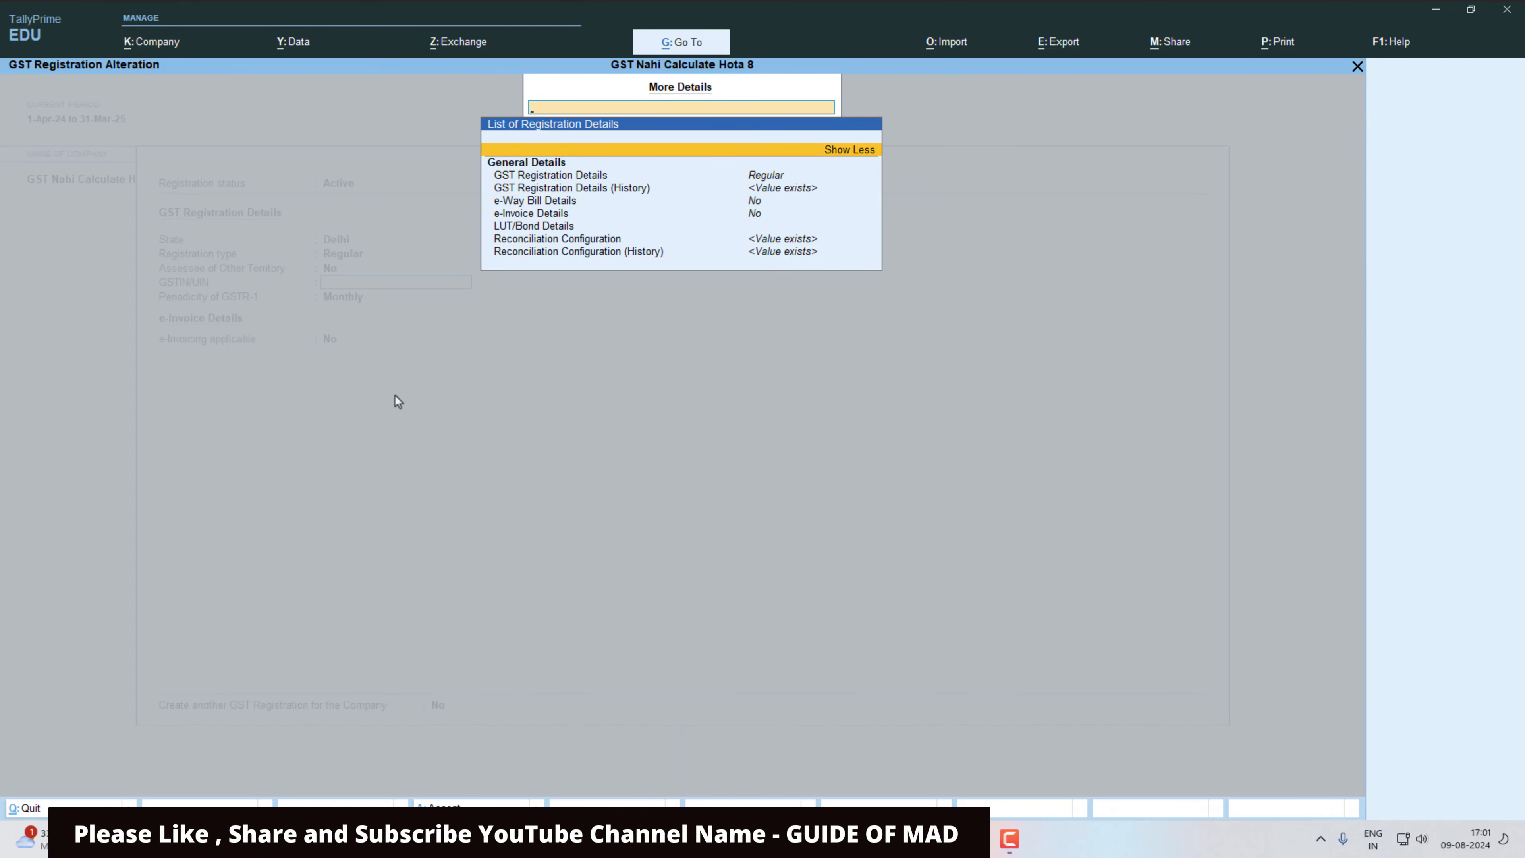
{"action": "key", "text": "Down"}
{"action": "key", "text": "Down"}
{"action": "key", "text": "Down"}
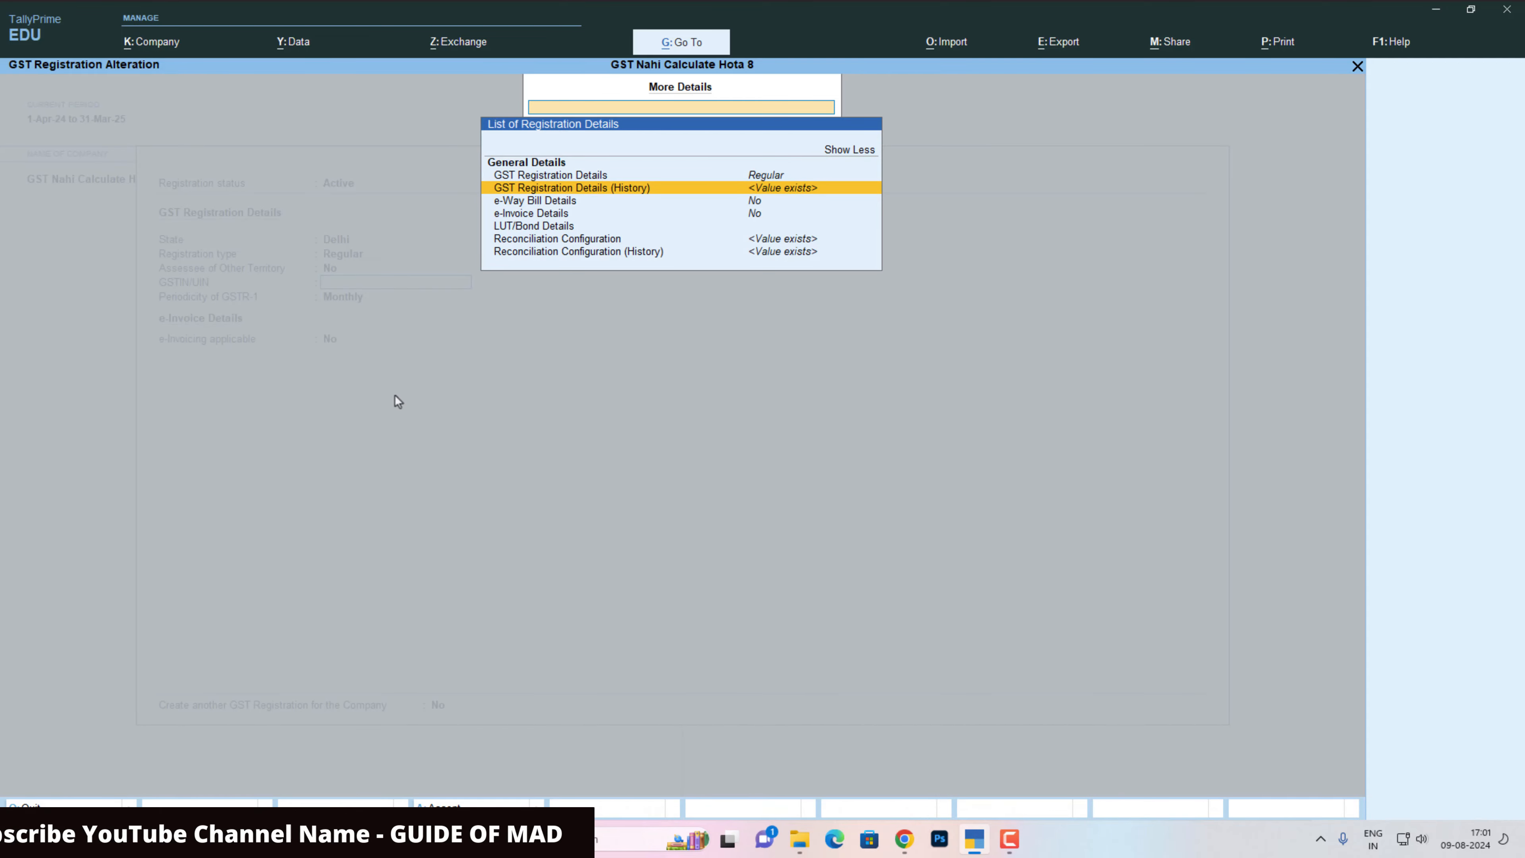
{"action": "key", "text": "Return"}
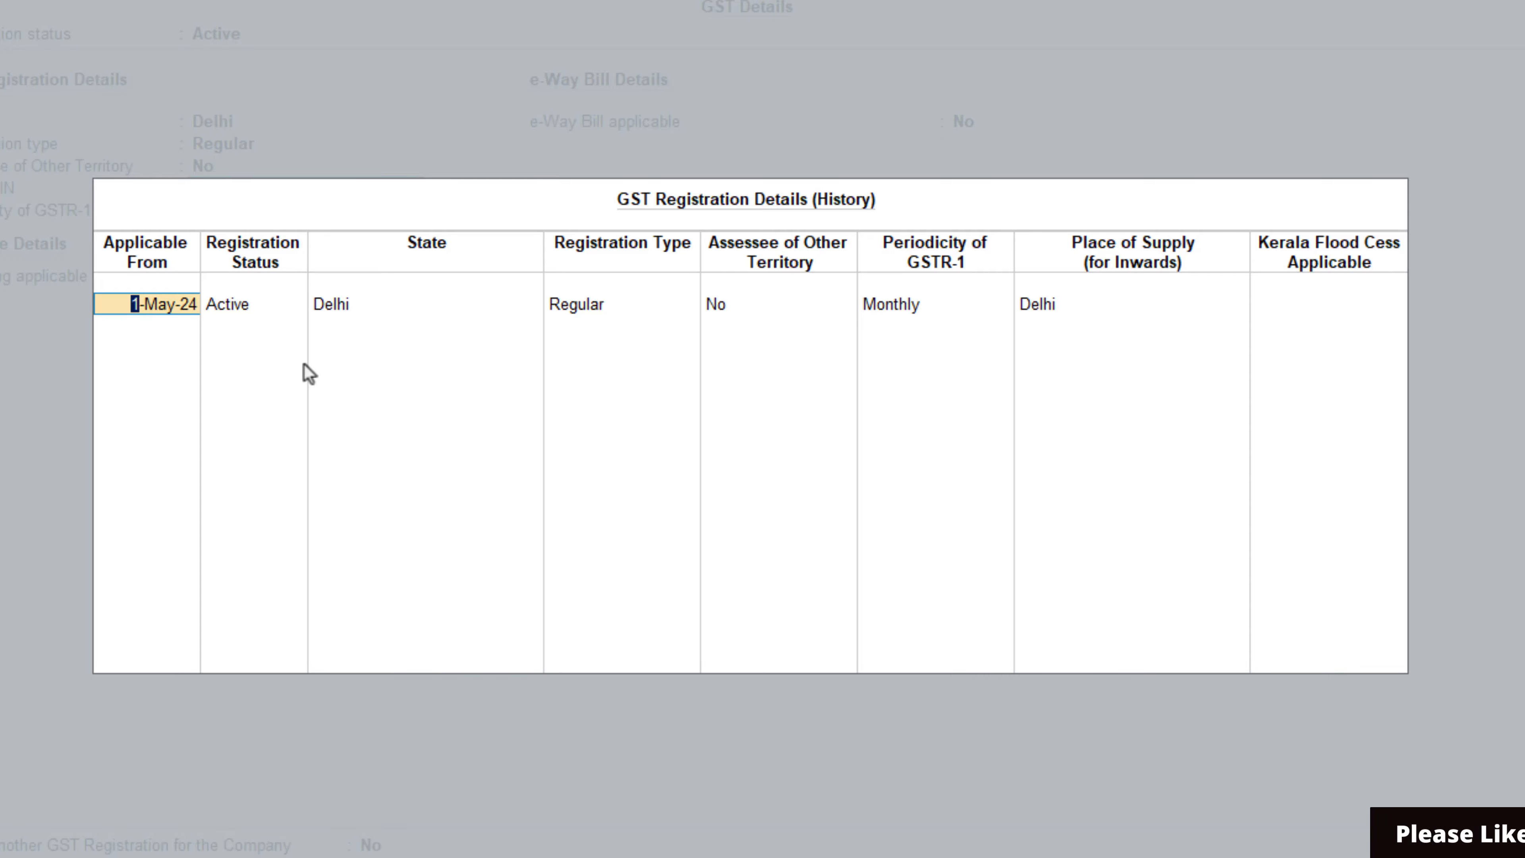
{"action": "key", "text": "Escape"}
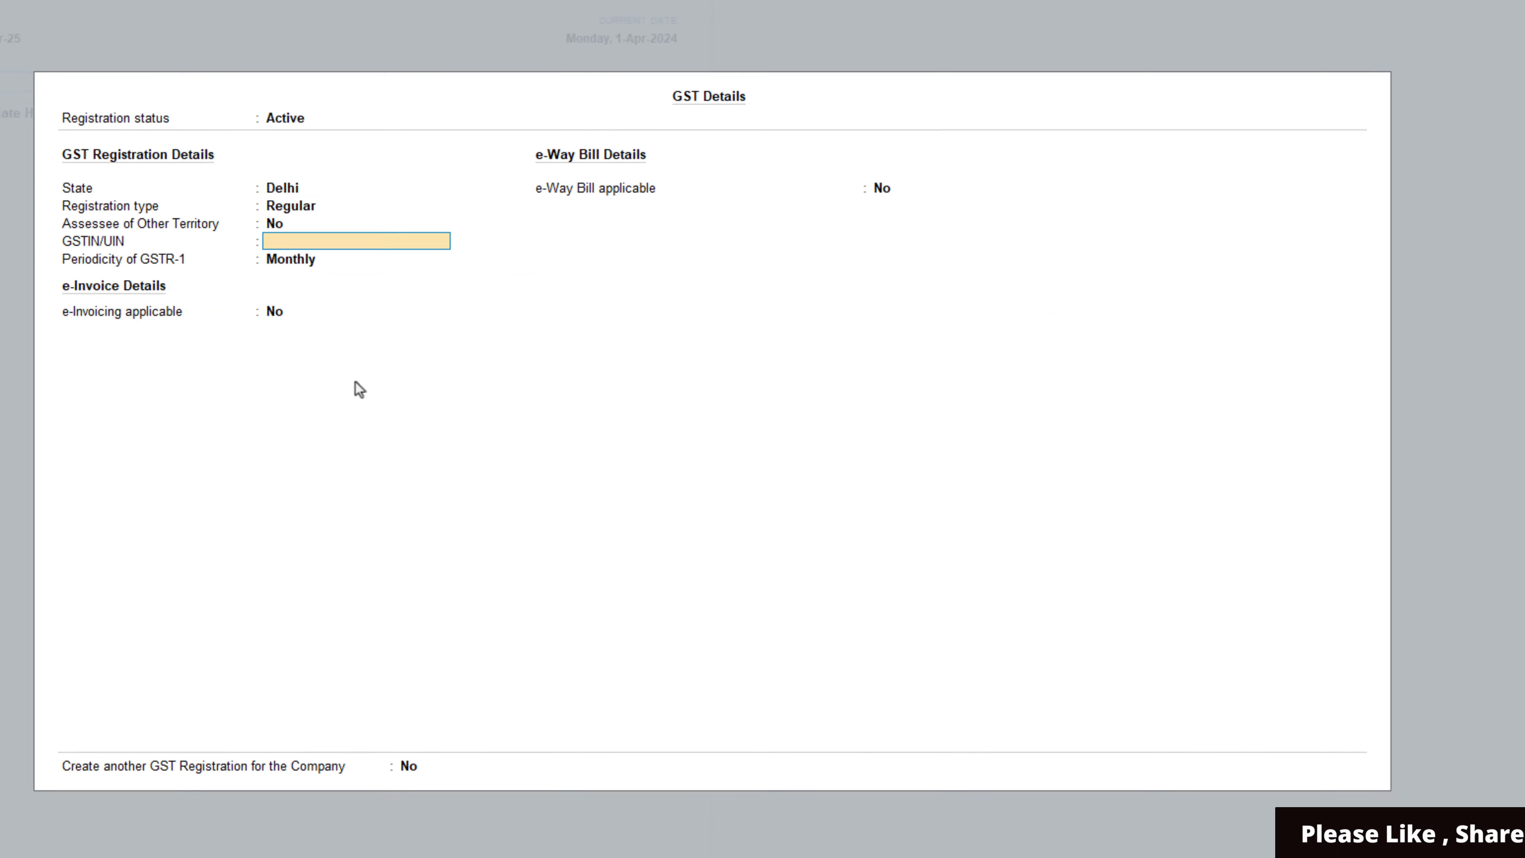
{"action": "key", "text": "Escape"}
{"action": "key", "text": "Return"}
{"action": "key", "text": "Escape"}
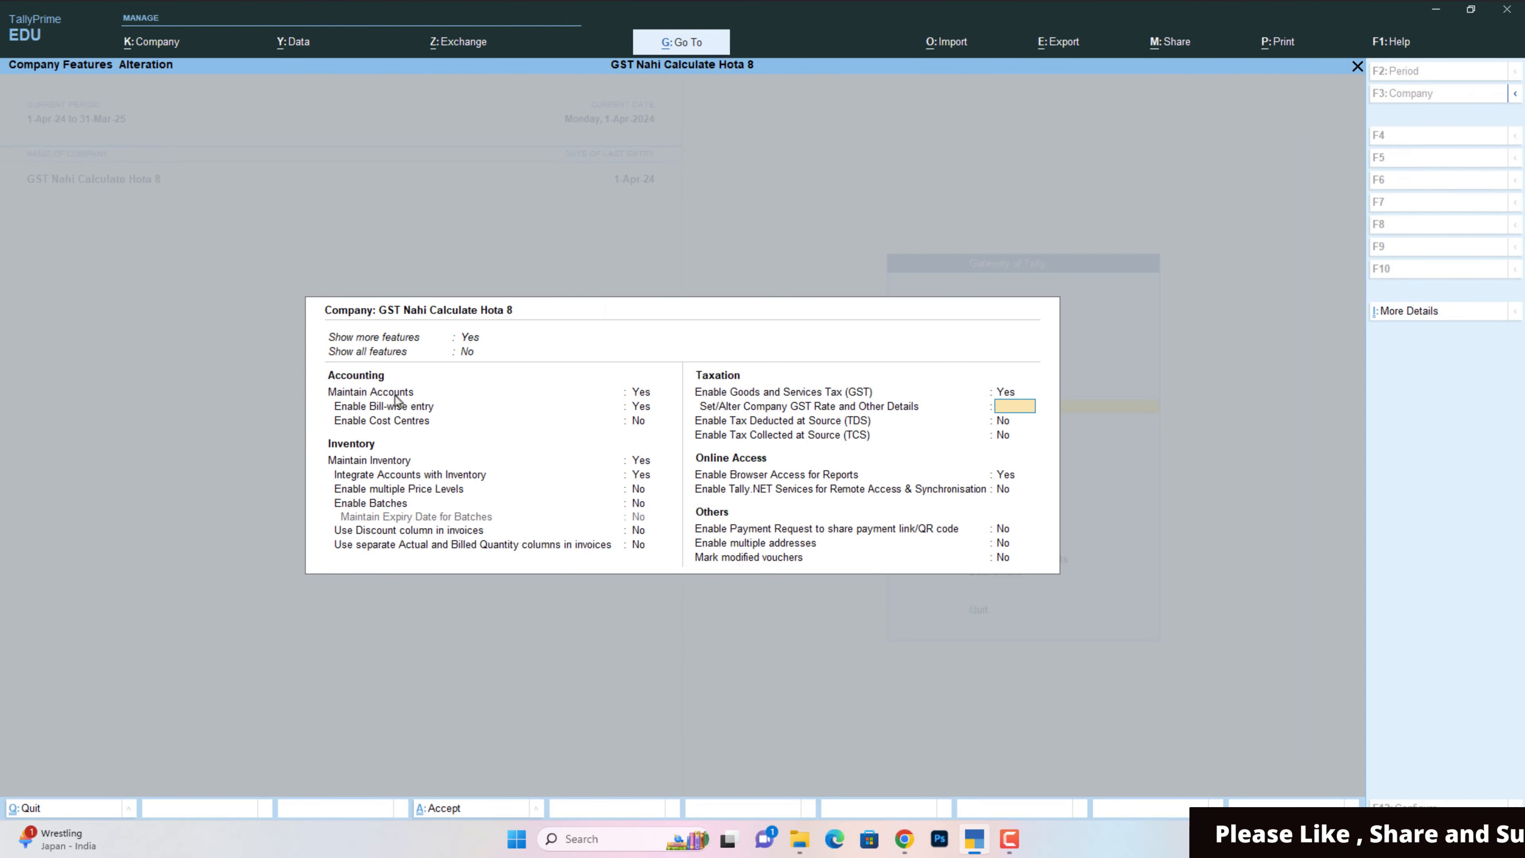
Leave the company features, reopen the purchase voucher from the Day Book, and set its voucher date to 2-May-24.
{"action": "key", "text": "Escape"}
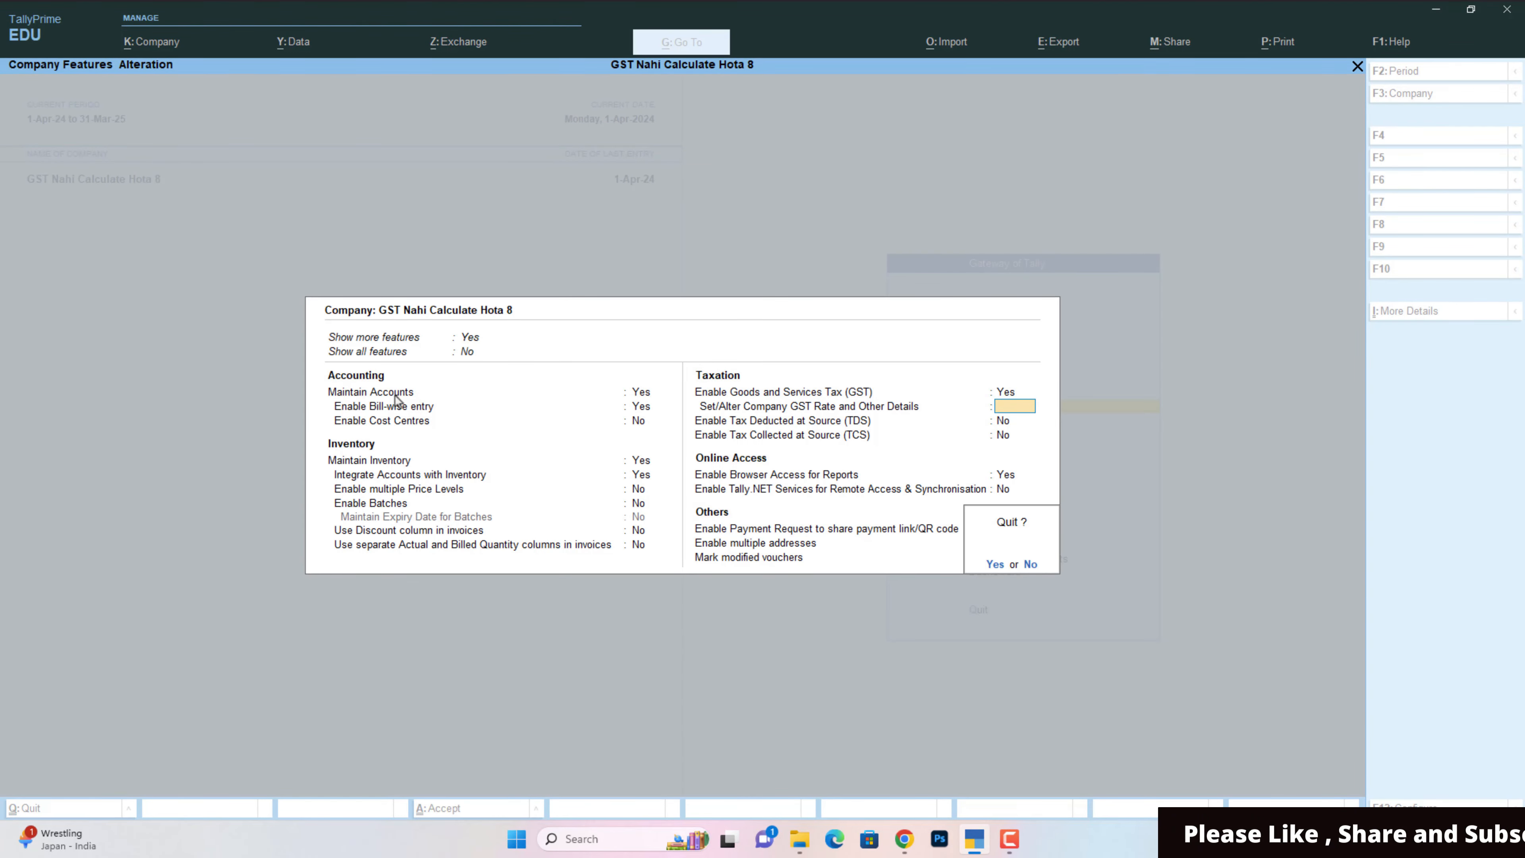
{"action": "key", "text": "Return"}
{"action": "key", "text": "Return"}
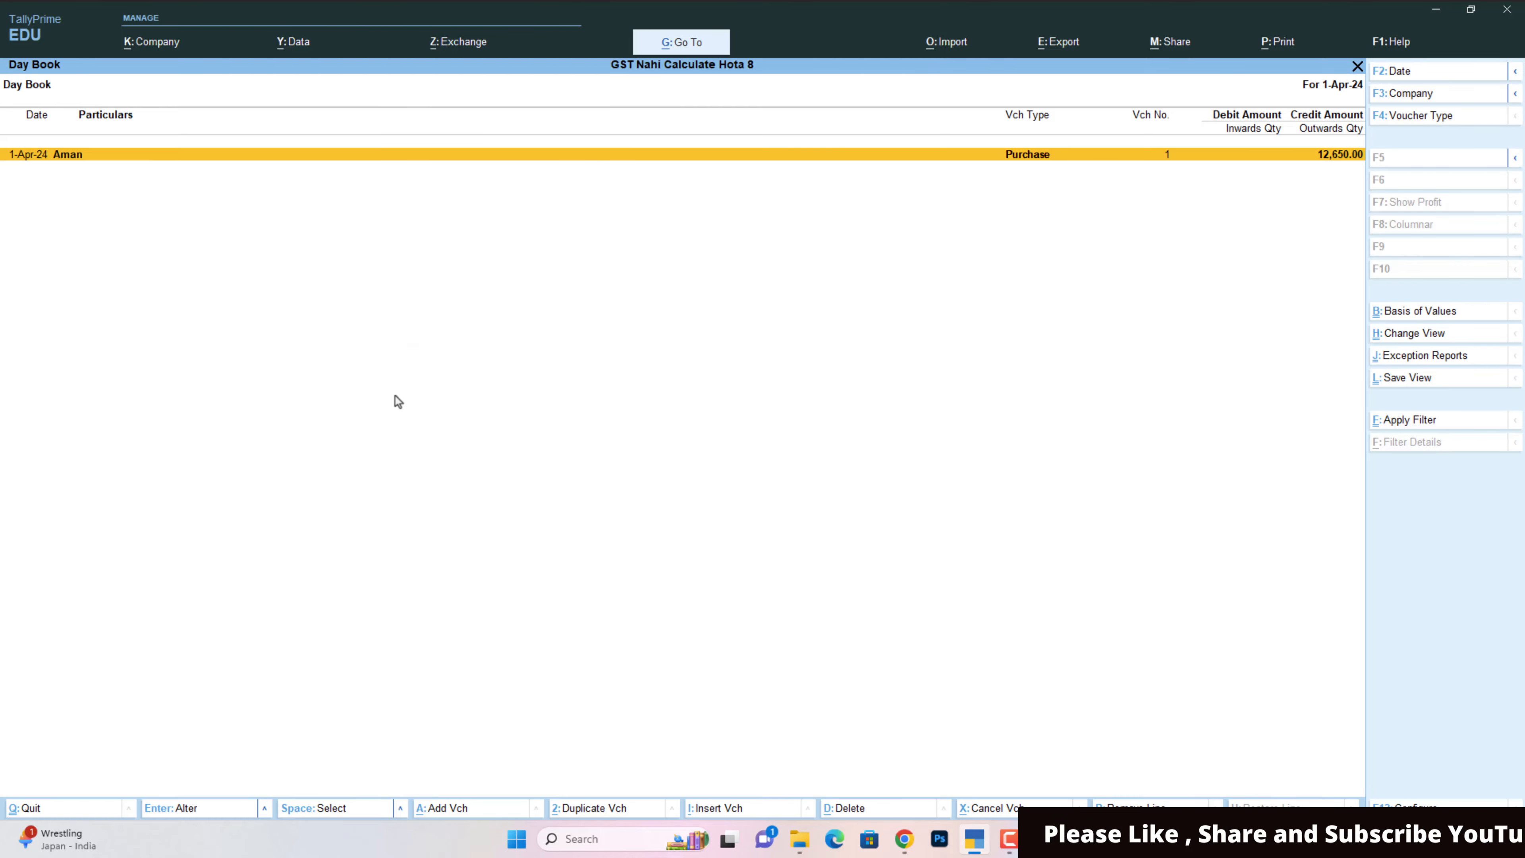
{"action": "key", "text": "Return"}
{"action": "key", "text": "F2"}
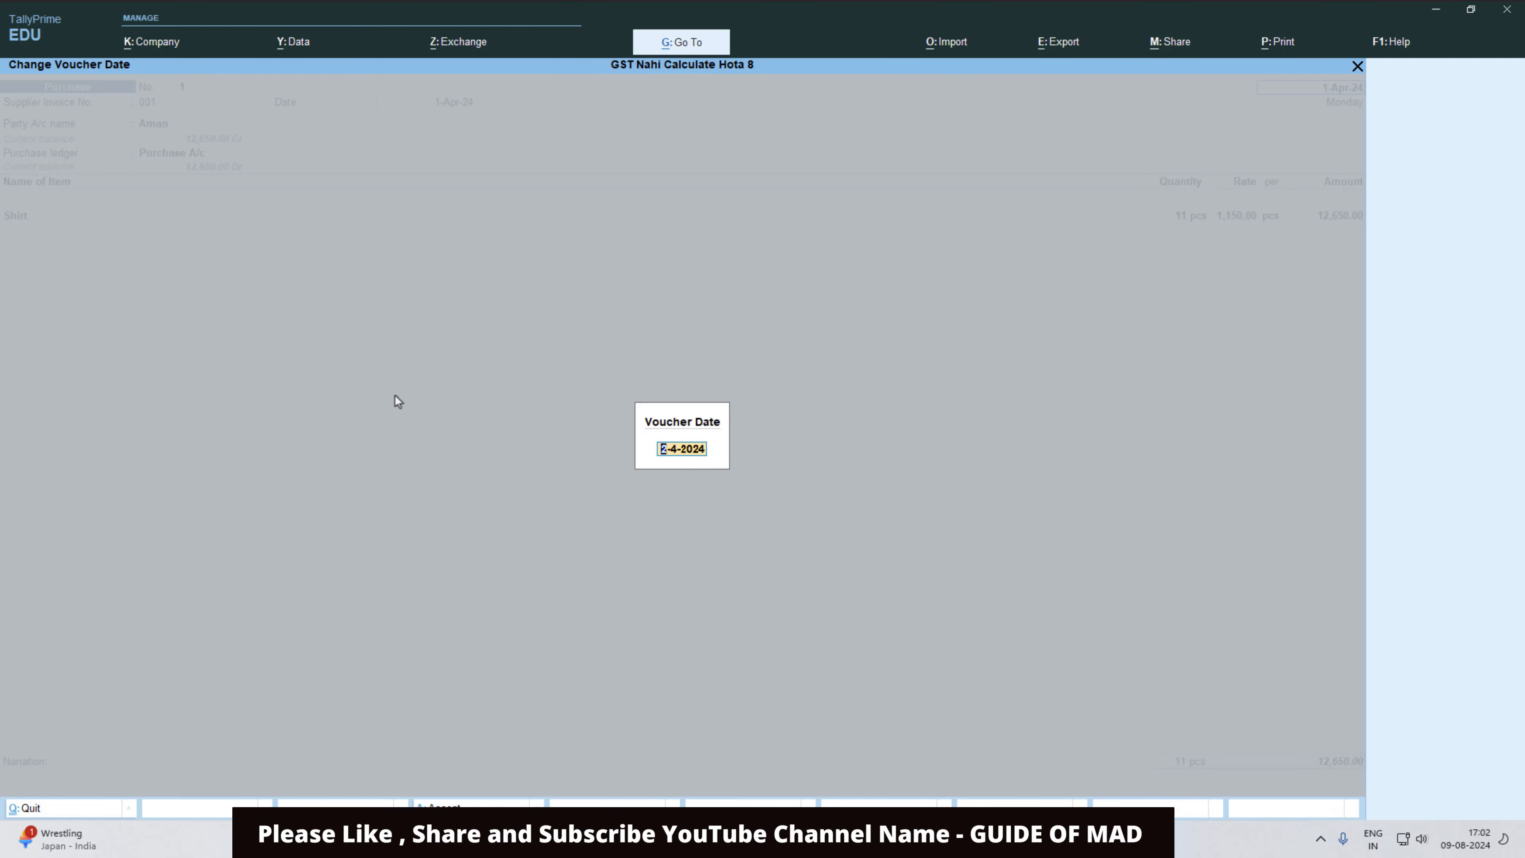
{"action": "type", "text": "2-5-2024"}
{"action": "key", "text": "Return"}
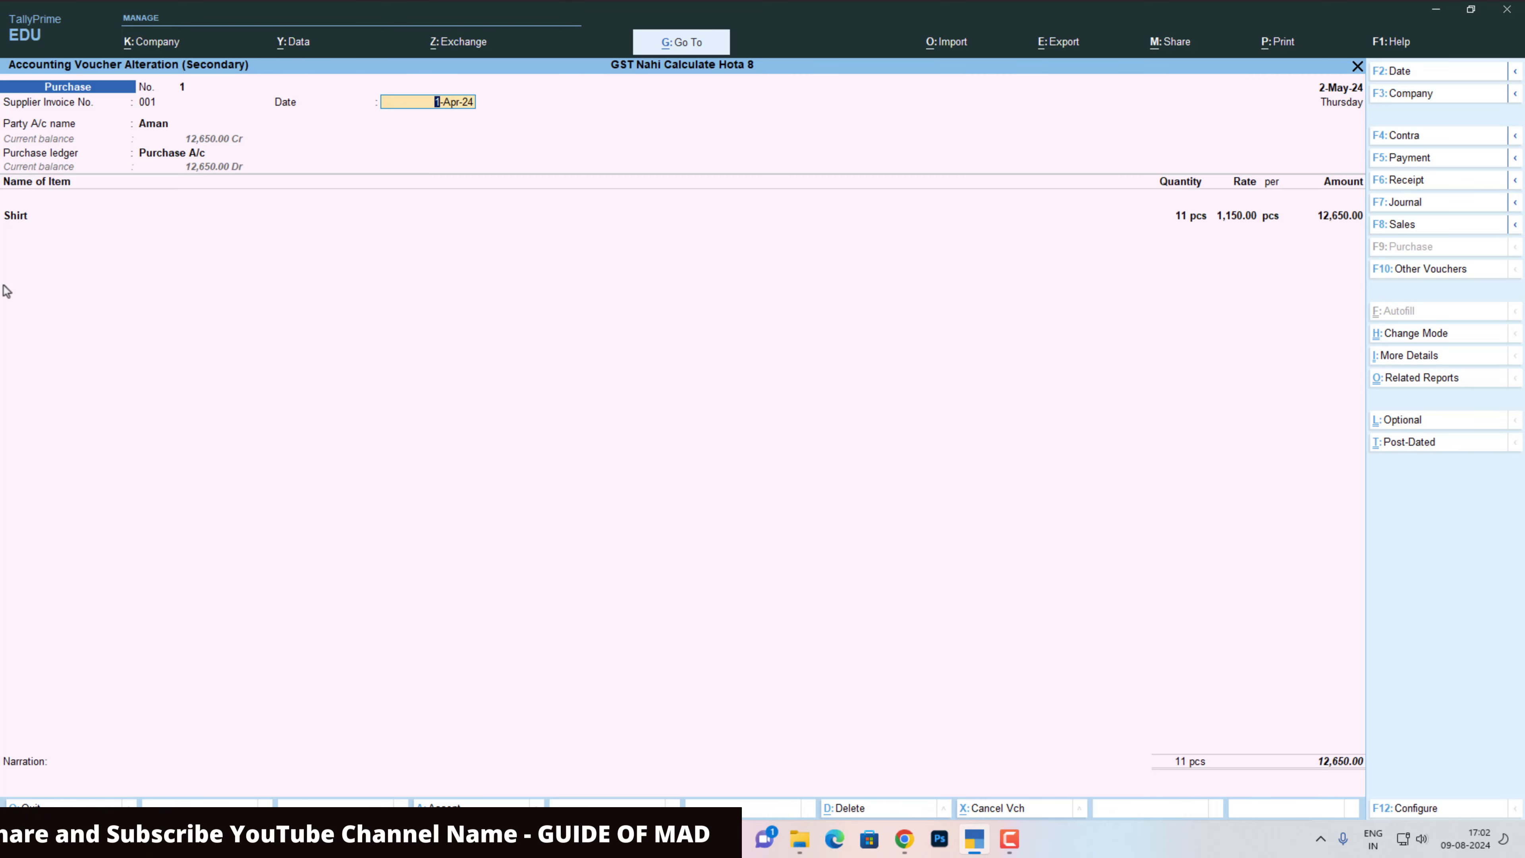
Add the CGST ledger below the 11 pcs Shirt line and set the party's place of supply to Delhi.
{"action": "left_click", "coordinate": [19, 281]}
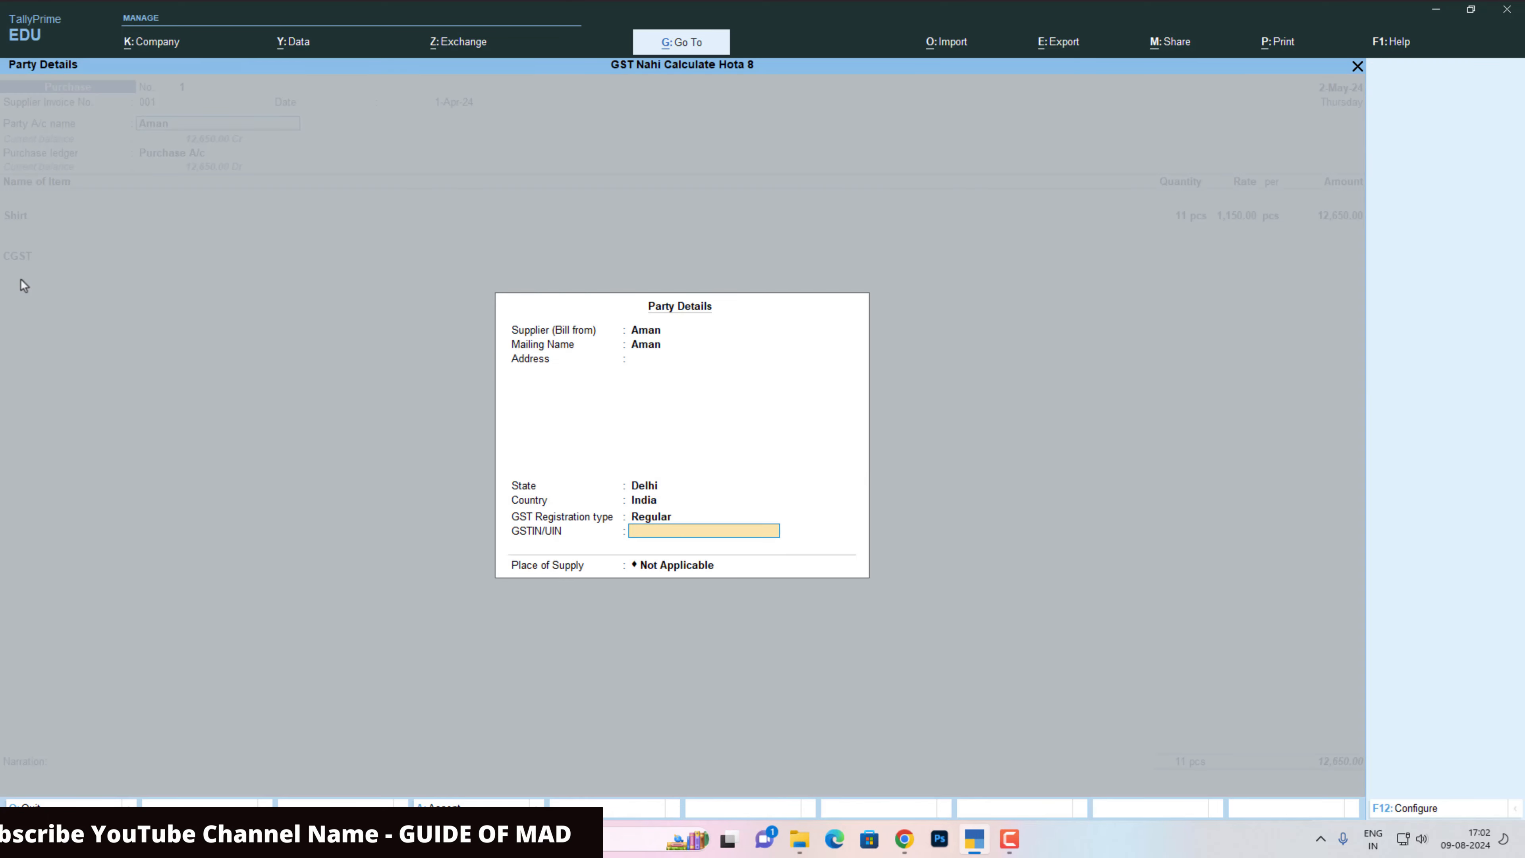
{"action": "key", "text": "Return"}
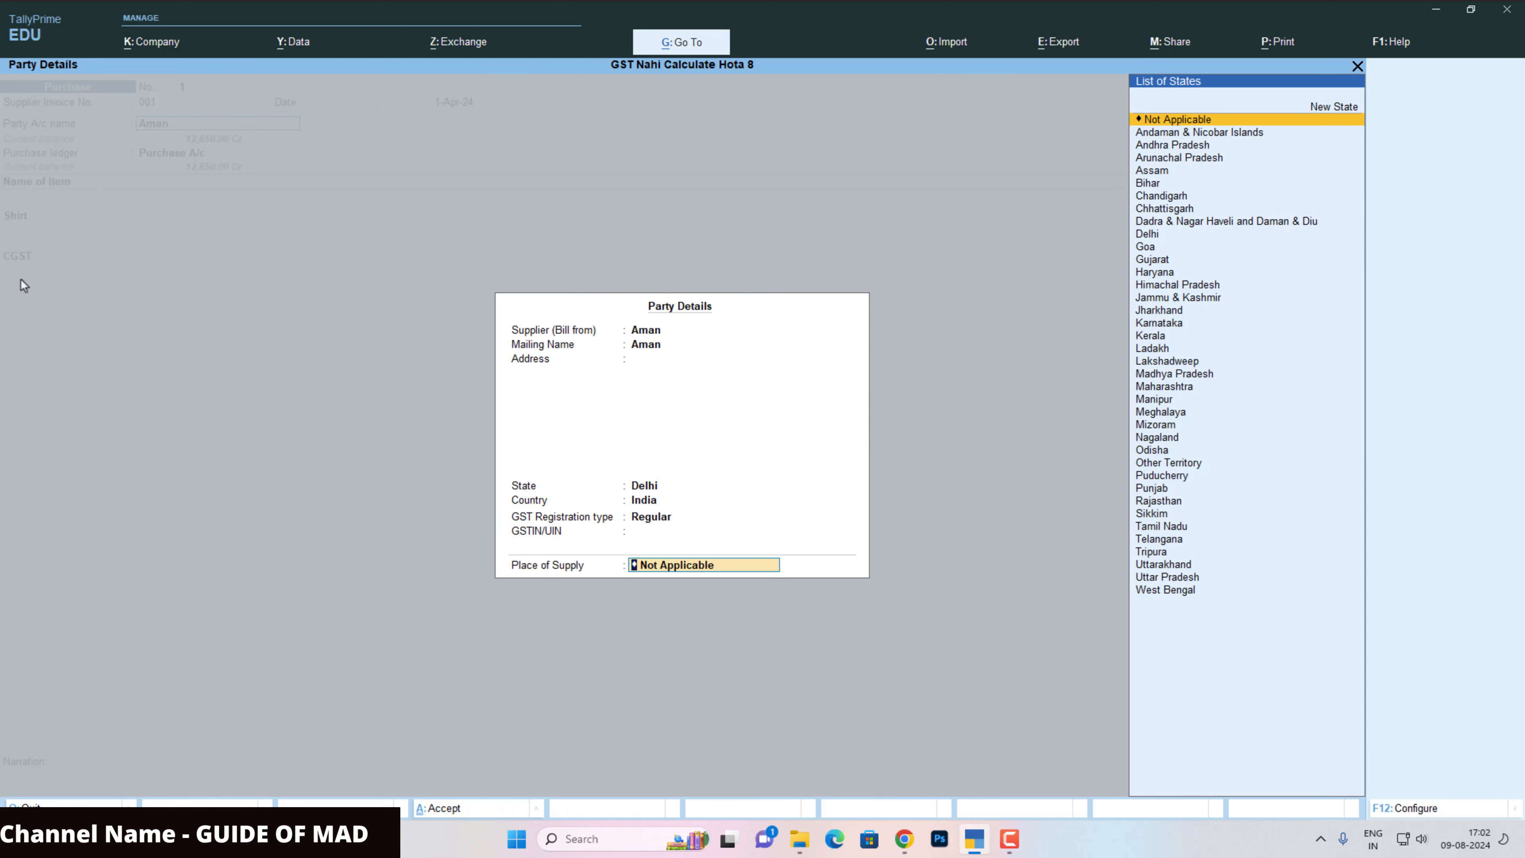
{"action": "type", "text": "de"}
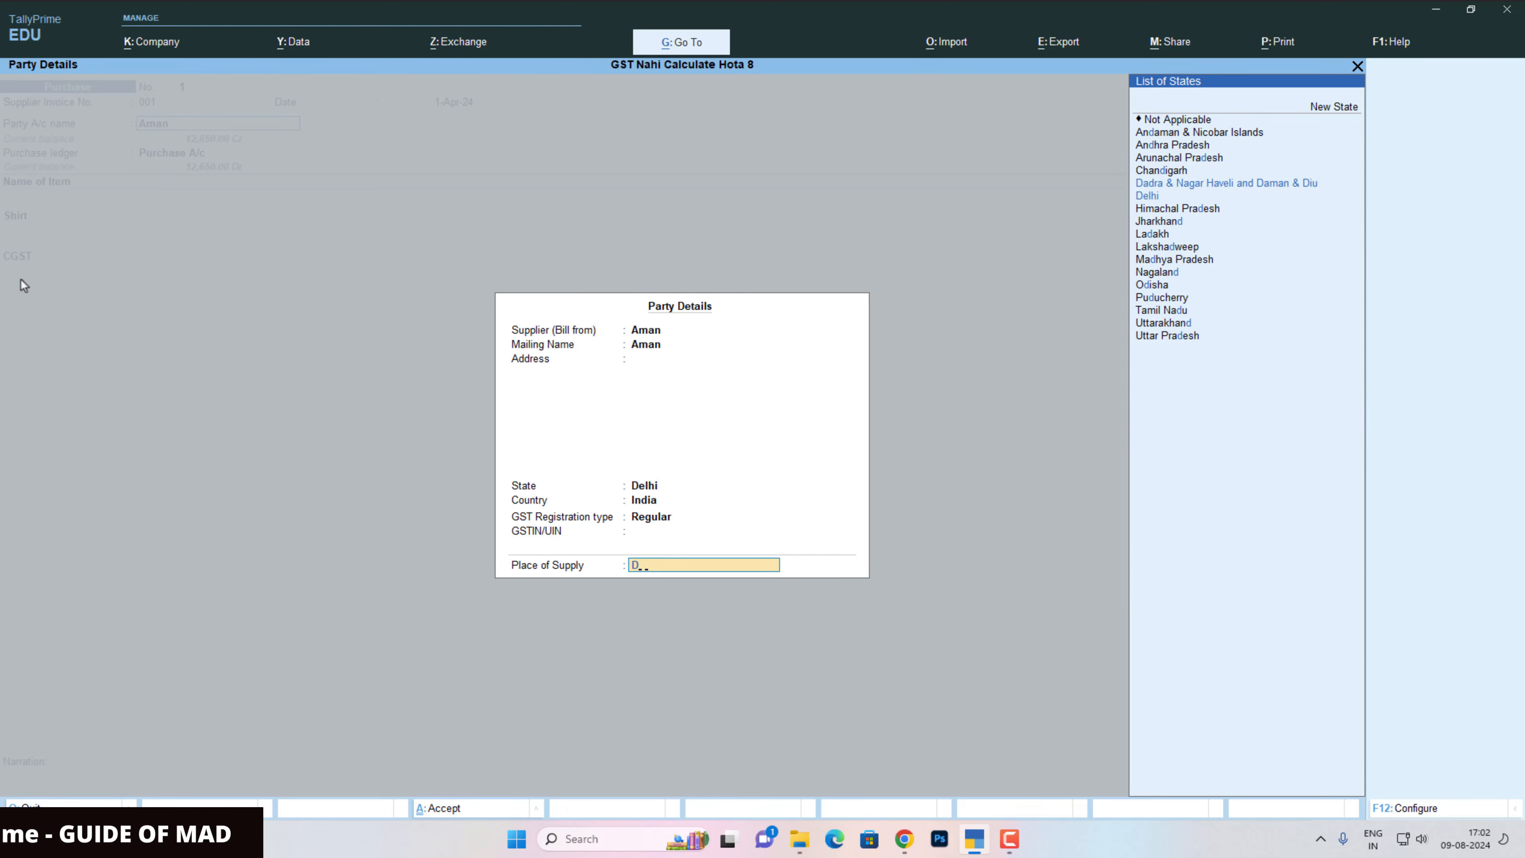
{"action": "key", "text": "Return"}
{"action": "key", "text": "Return"}
{"action": "key", "text": "Return"}
{"action": "key", "text": "Return"}
{"action": "key", "text": "Return"}
{"action": "key", "text": "Return"}
{"action": "key", "text": "Return"}
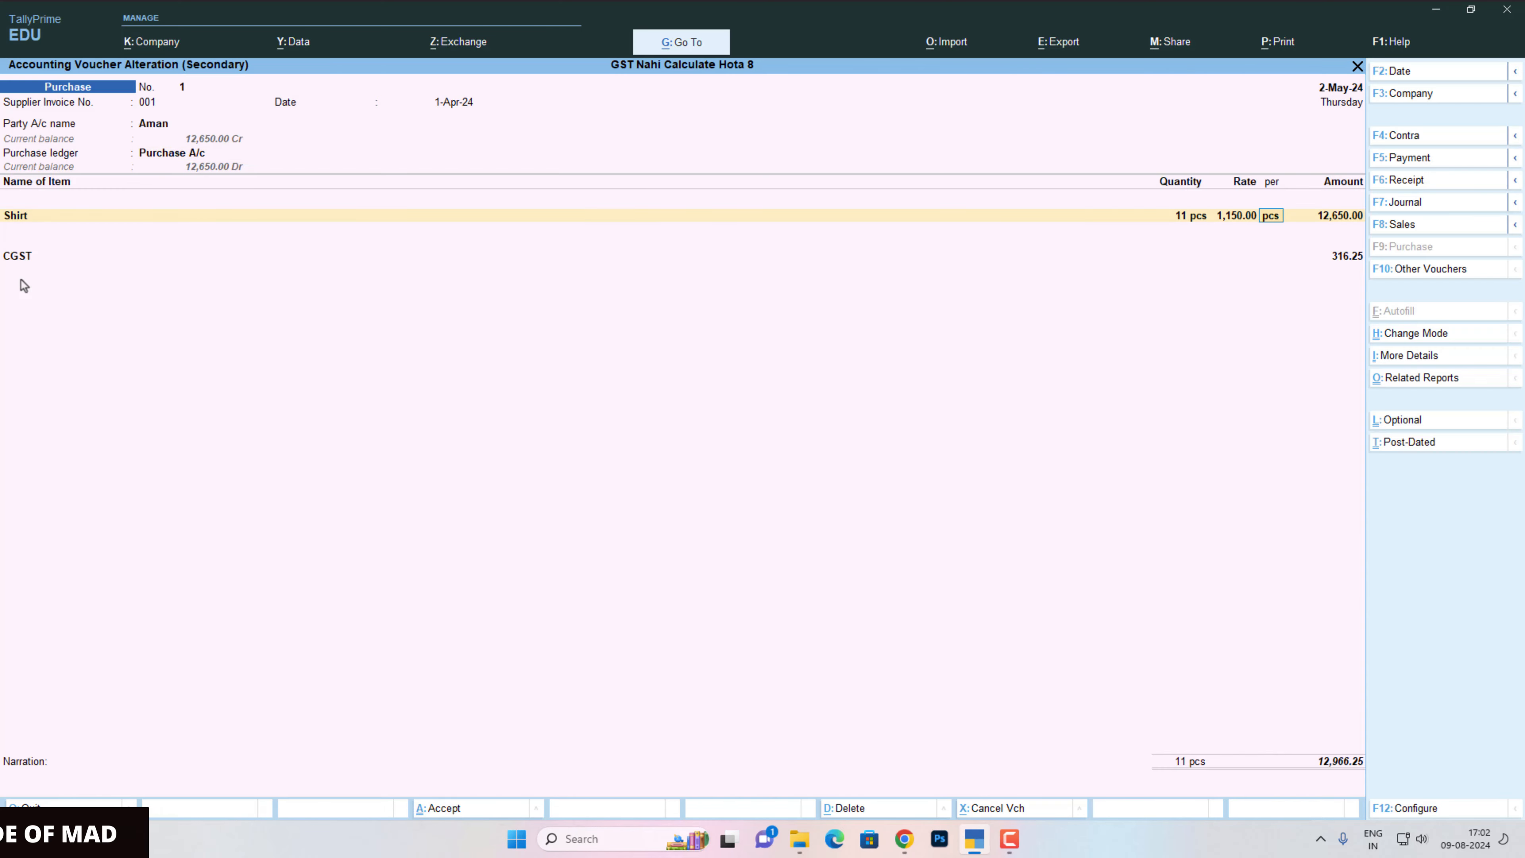
{"action": "key", "text": "Return"}
{"action": "key", "text": "Return"}
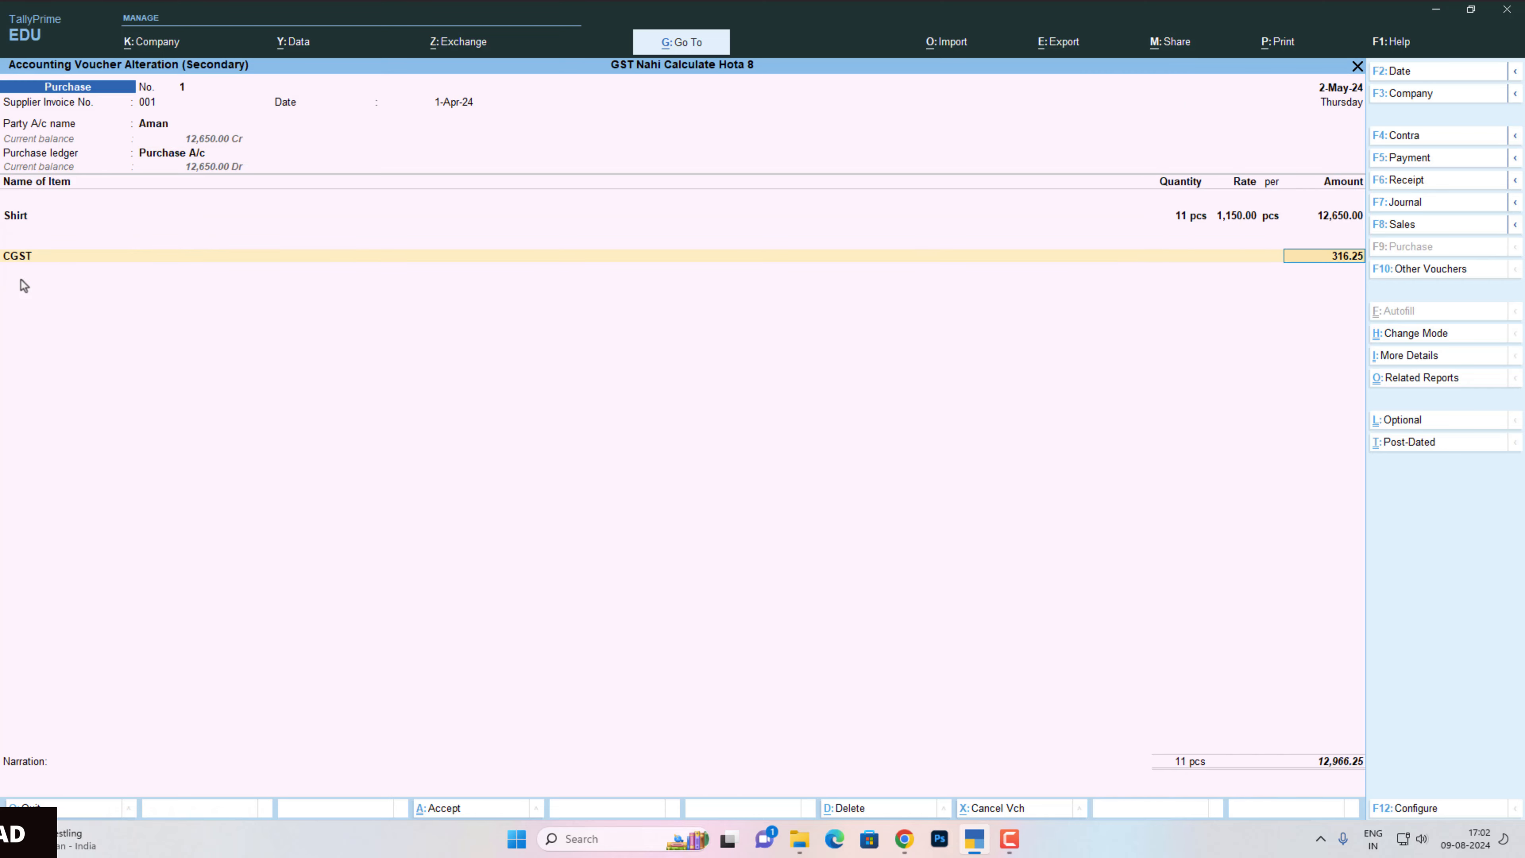
Compare the CGST calculation with voucher dates 1-Apr-24 and 2-May-24, and return to the Gateway of Tally.
{"action": "key", "text": "F3"}
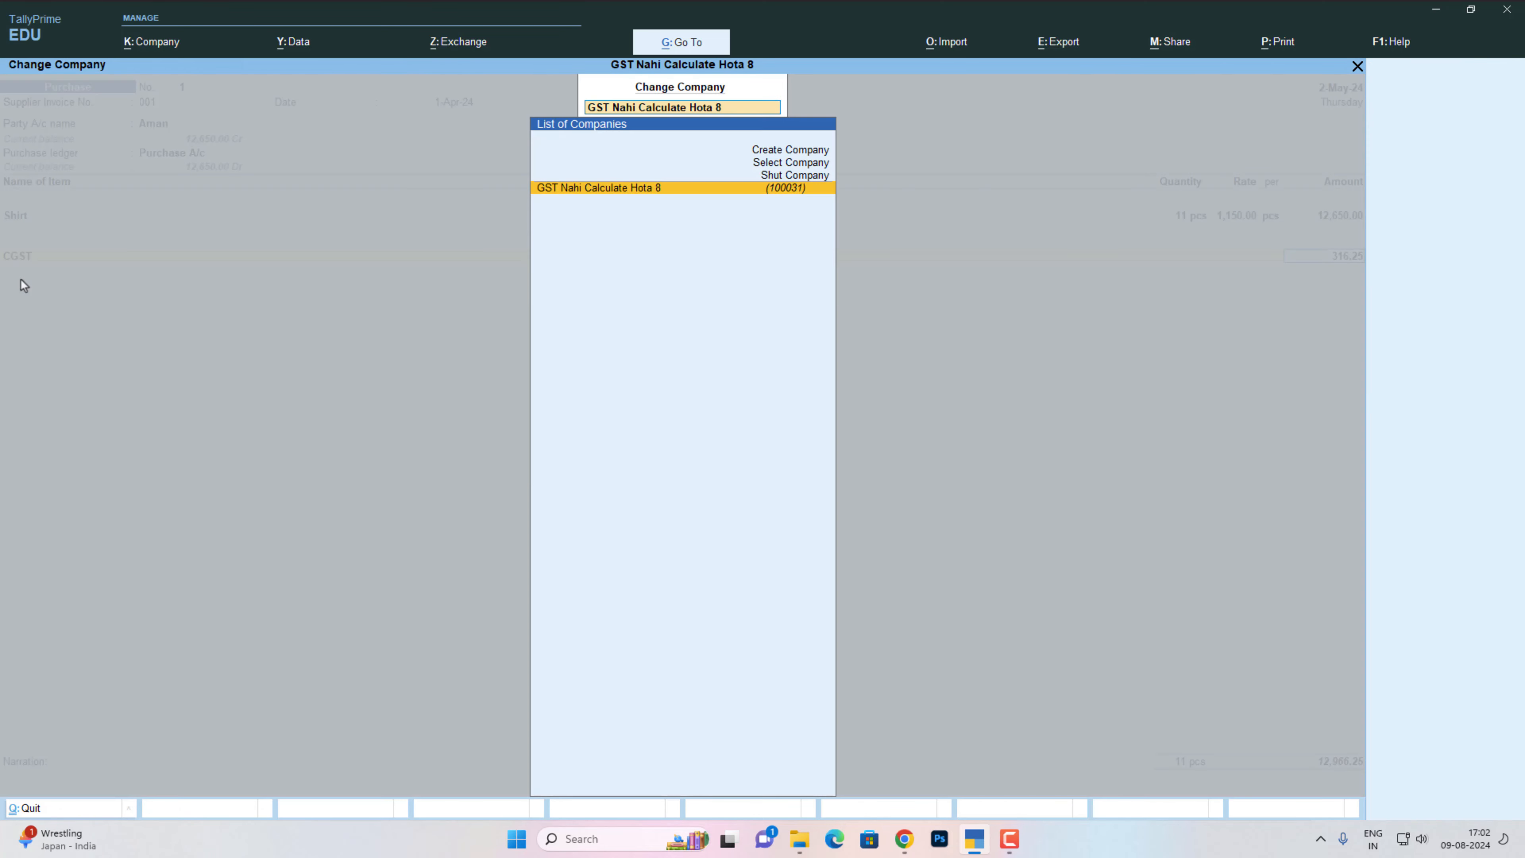
{"action": "key", "text": "Return"}
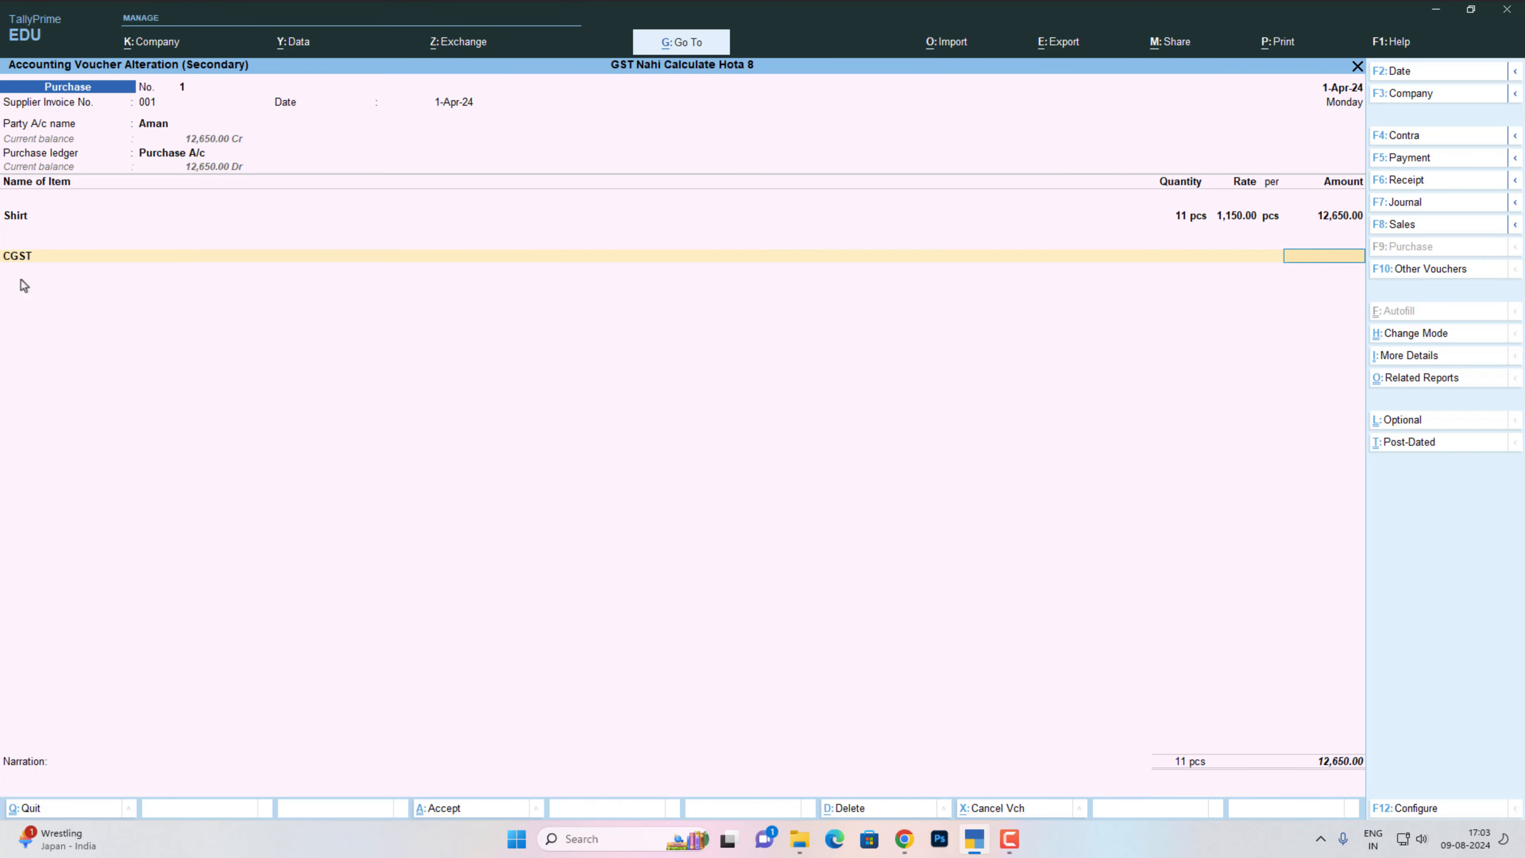
{"action": "key", "text": "F2"}
{"action": "type", "text": "2.5"}
{"action": "key", "text": "Return"}
{"action": "key", "text": "Return"}
{"action": "key", "text": "Return"}
{"action": "key", "text": "Return"}
{"action": "key", "text": "Escape"}
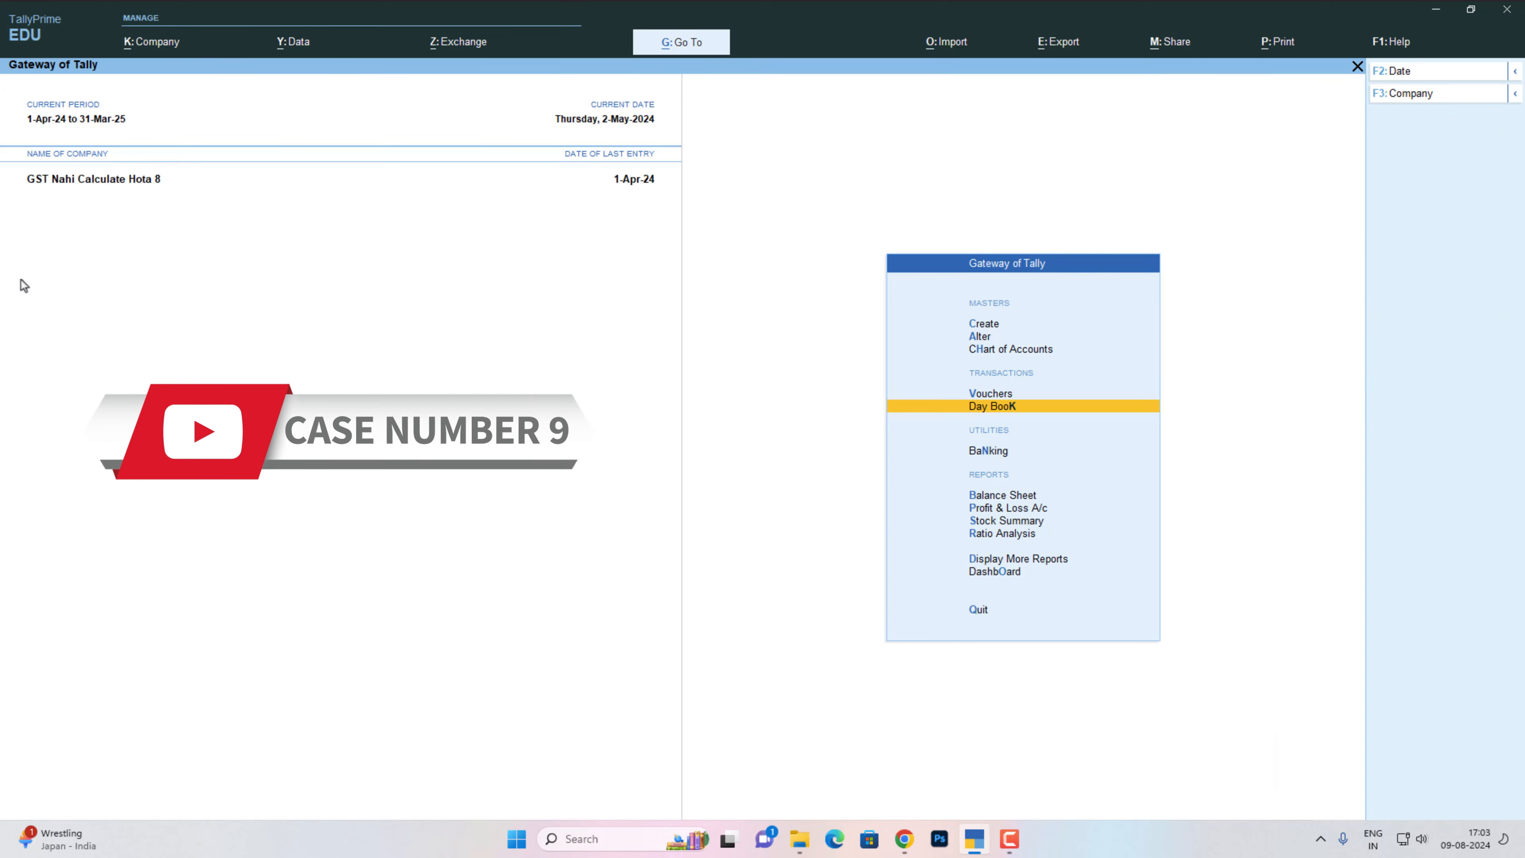
Shut the company GST Nahi Calculate Hota 8 and open GST Nahi Calculate Hota 9.
{"action": "key", "text": "ctrl+F3"}
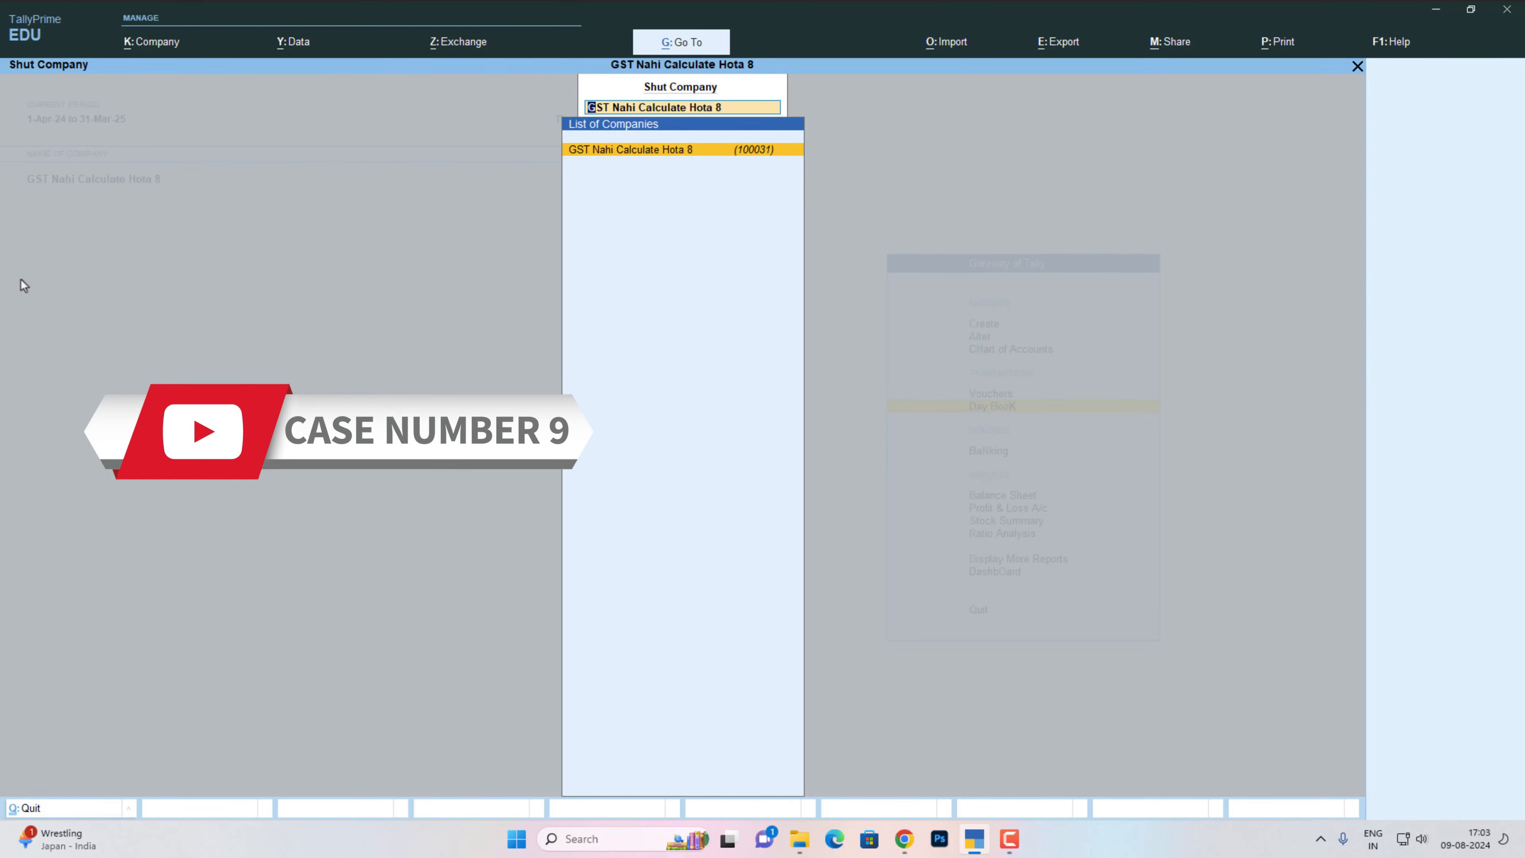
{"action": "key", "text": "Return"}
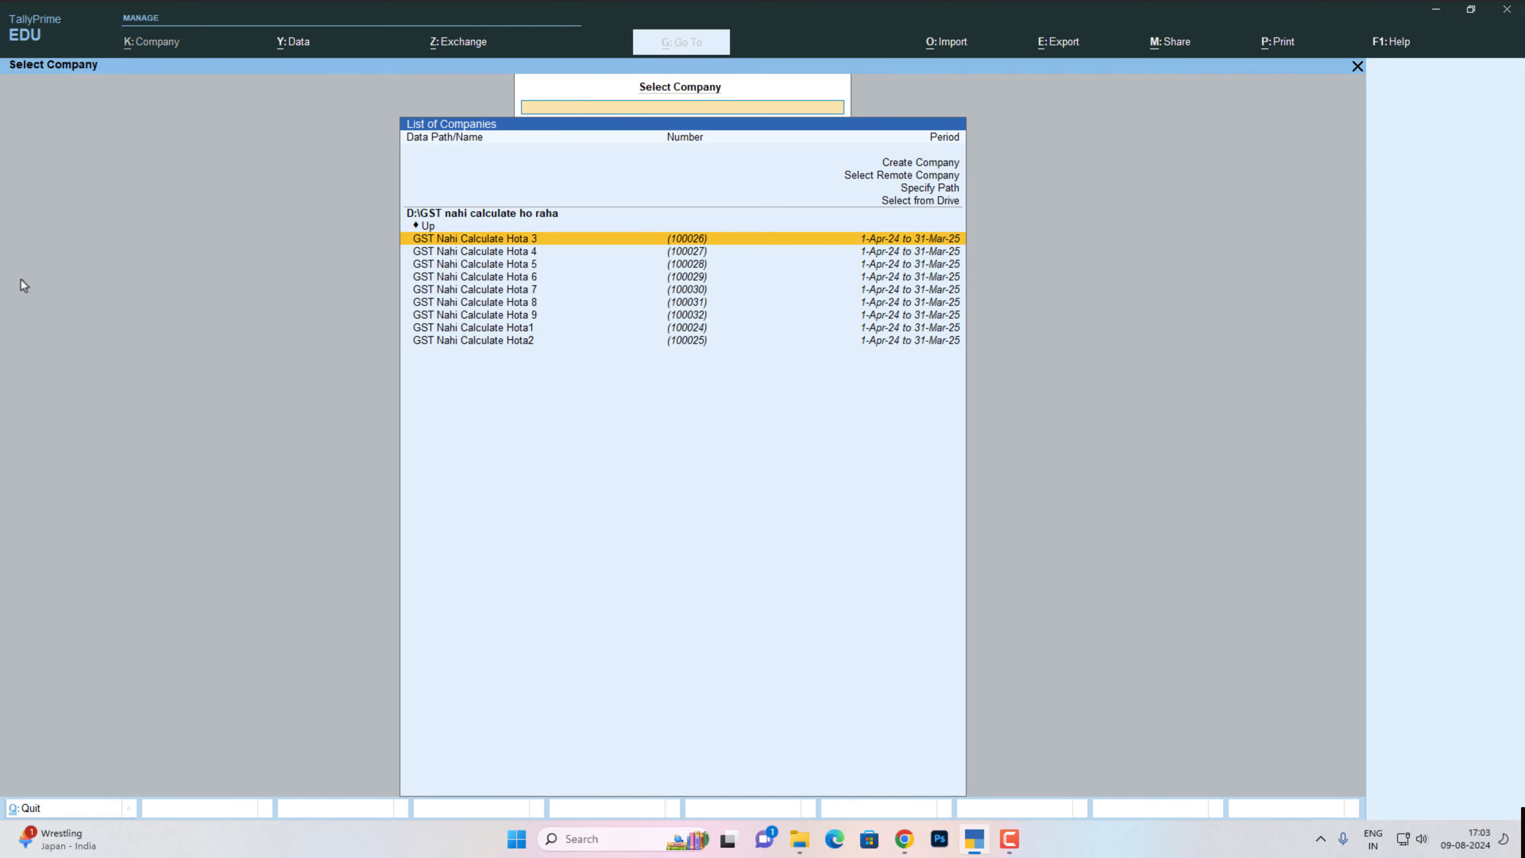
{"action": "key", "text": "Down"}
{"action": "key", "text": "Down"}
{"action": "key", "text": "Down"}
{"action": "key", "text": "Down"}
{"action": "key", "text": "Down"}
{"action": "key", "text": "Down"}
{"action": "key", "text": "Return"}
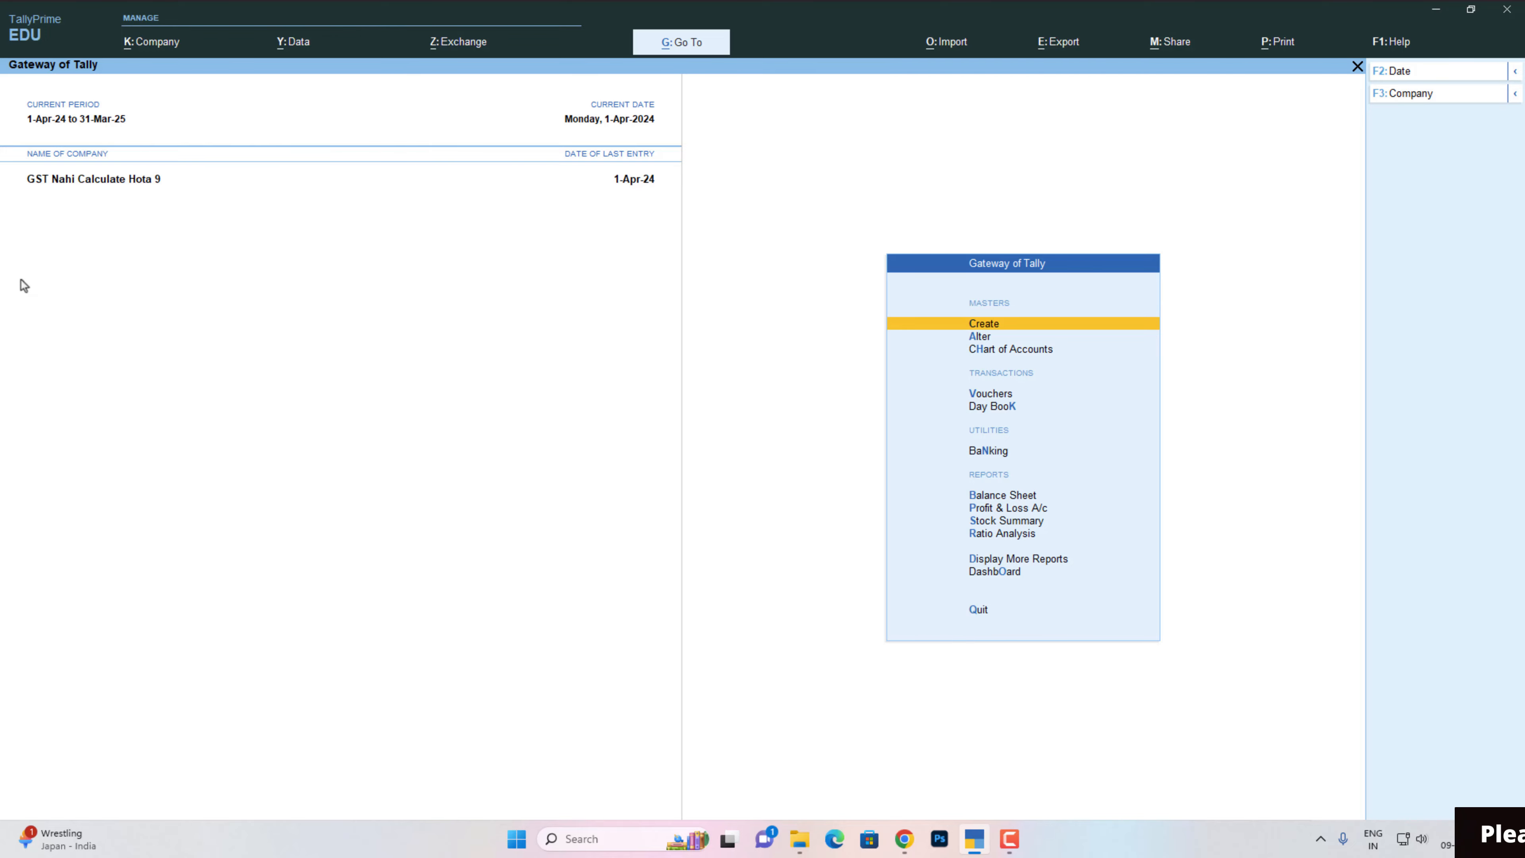
Open the purchase voucher dated 1-Apr-24 from the Day Book of GST Nahi Calculate Hota 9 for alteration.
{"action": "key", "text": "Down"}
{"action": "key", "text": "Down"}
{"action": "key", "text": "Down"}
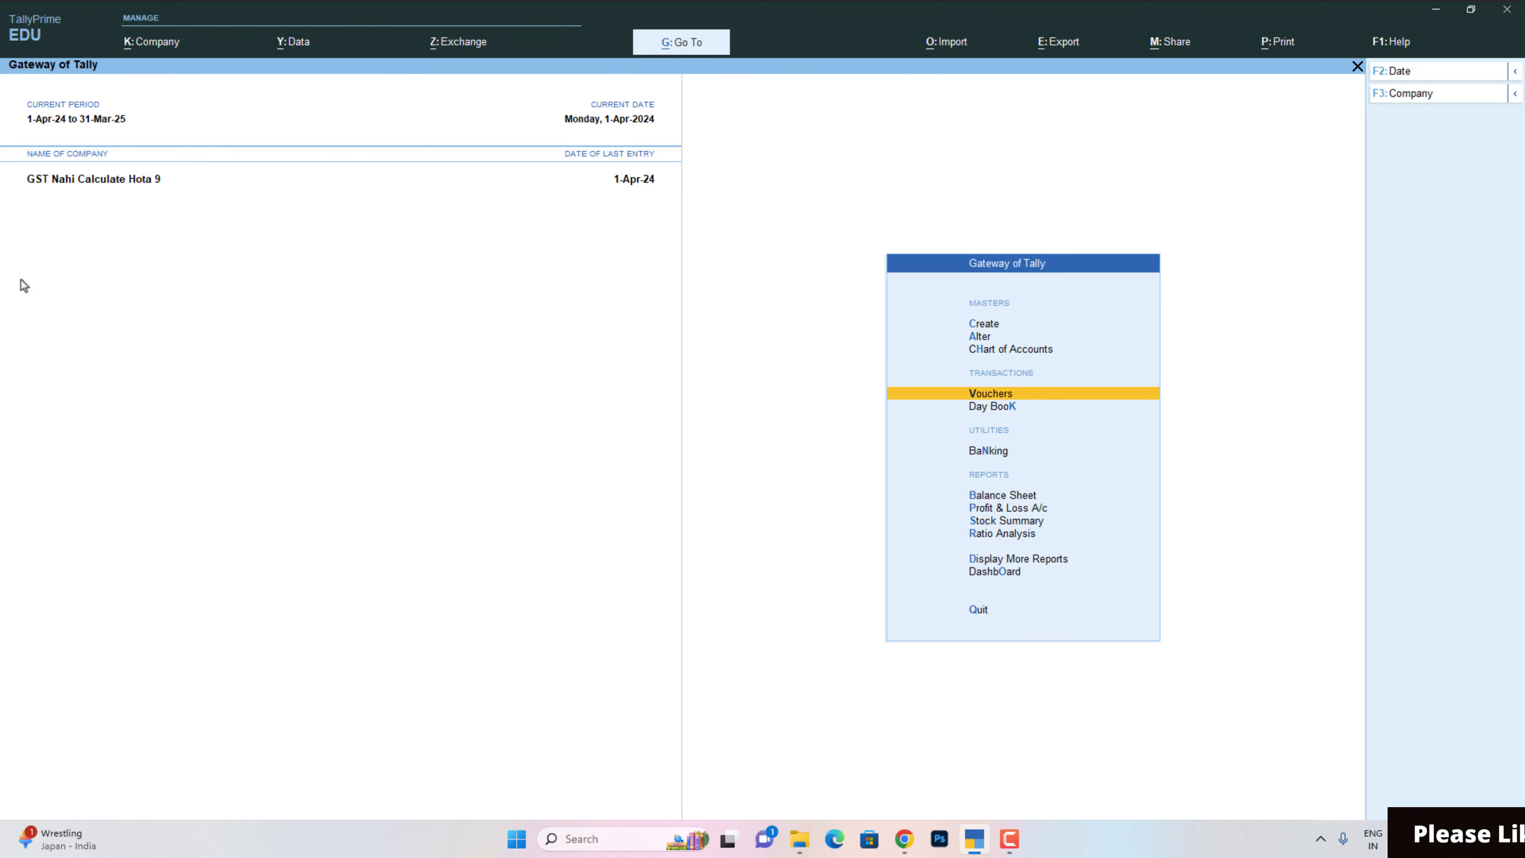
{"action": "key", "text": "Down"}
{"action": "key", "text": "Return"}
{"action": "key", "text": "Return"}
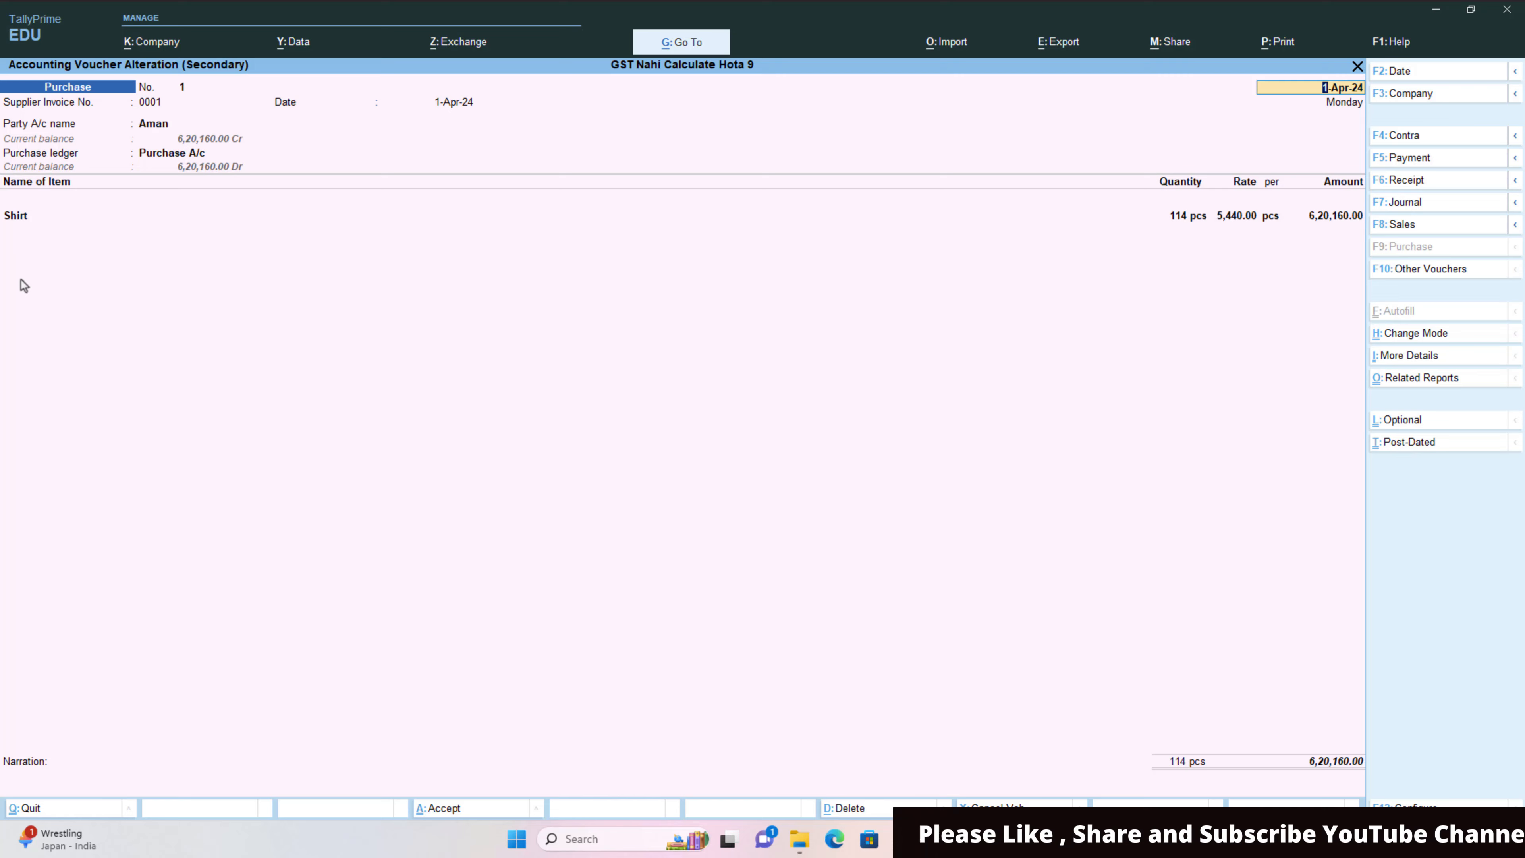
Add the CGST and SGST ledgers below the 114 pcs Shirt line in the purchase voucher.
{"action": "key", "text": "Return"}
{"action": "key", "text": "Return"}
{"action": "key", "text": "Return"}
{"action": "key", "text": "Return"}
{"action": "key", "text": "Return"}
{"action": "key", "text": "Return"}
{"action": "key", "text": "Return"}
{"action": "key", "text": "Return"}
{"action": "key", "text": "Return"}
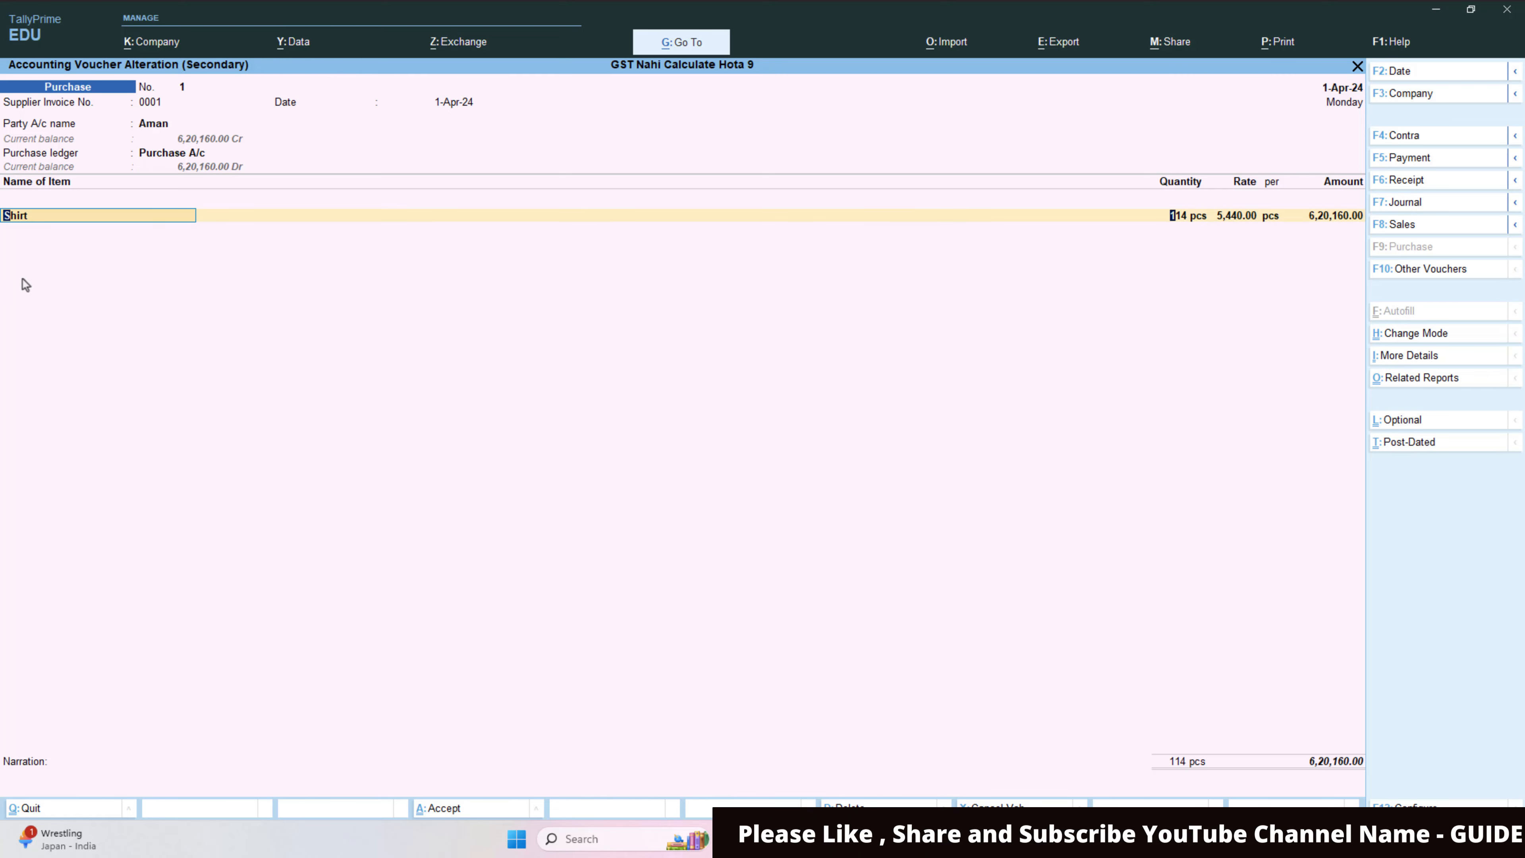
{"action": "key", "text": "Return"}
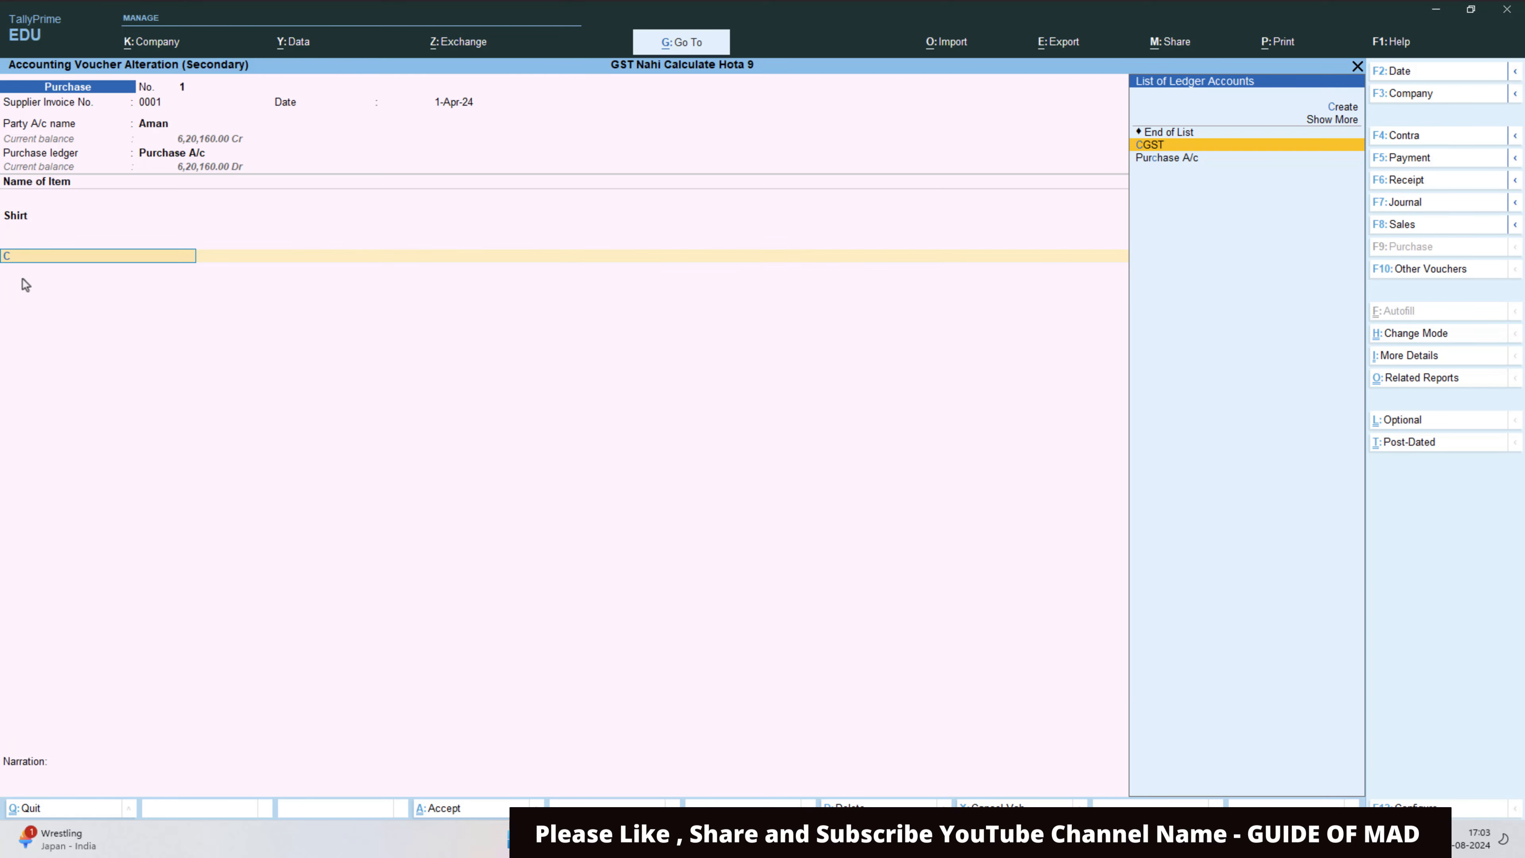
{"action": "type", "text": "C"}
{"action": "key", "text": "Return"}
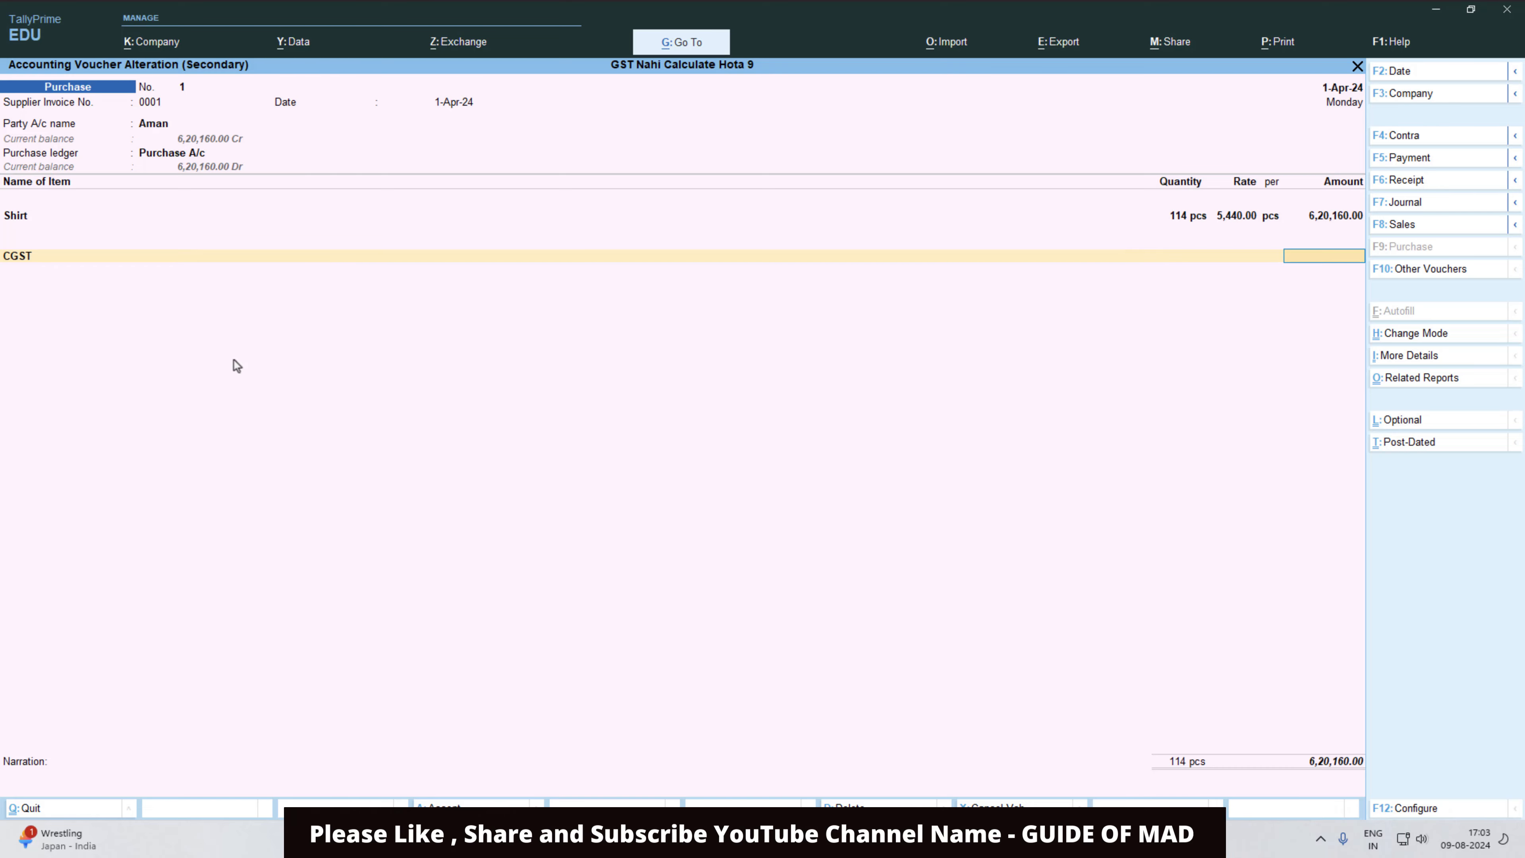
{"action": "type", "text": "s"}
{"action": "key", "text": "Return"}
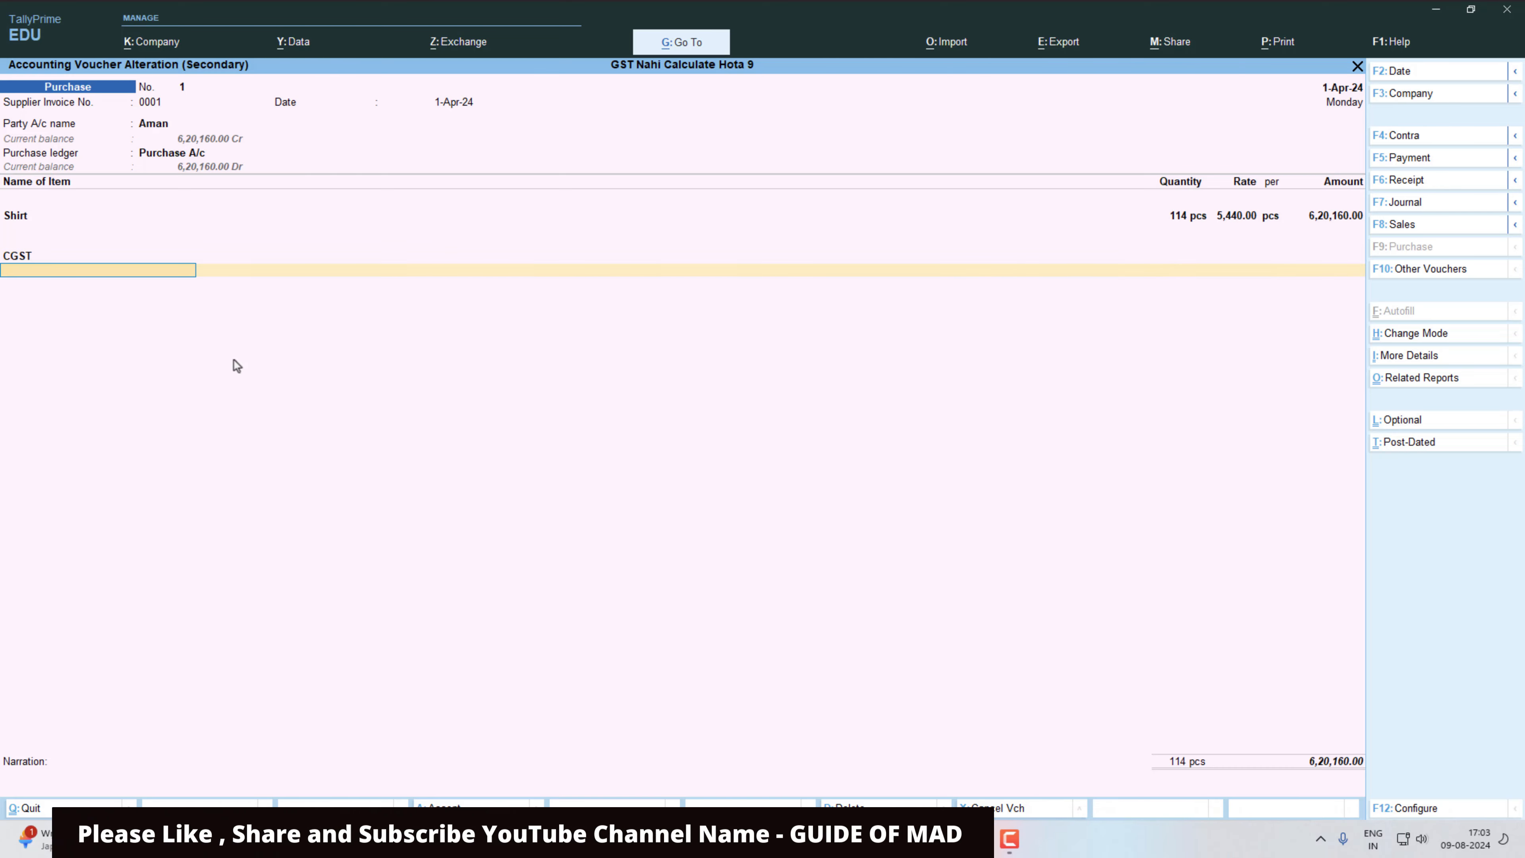
{"action": "type", "text": "s"}
{"action": "key", "text": "Return"}
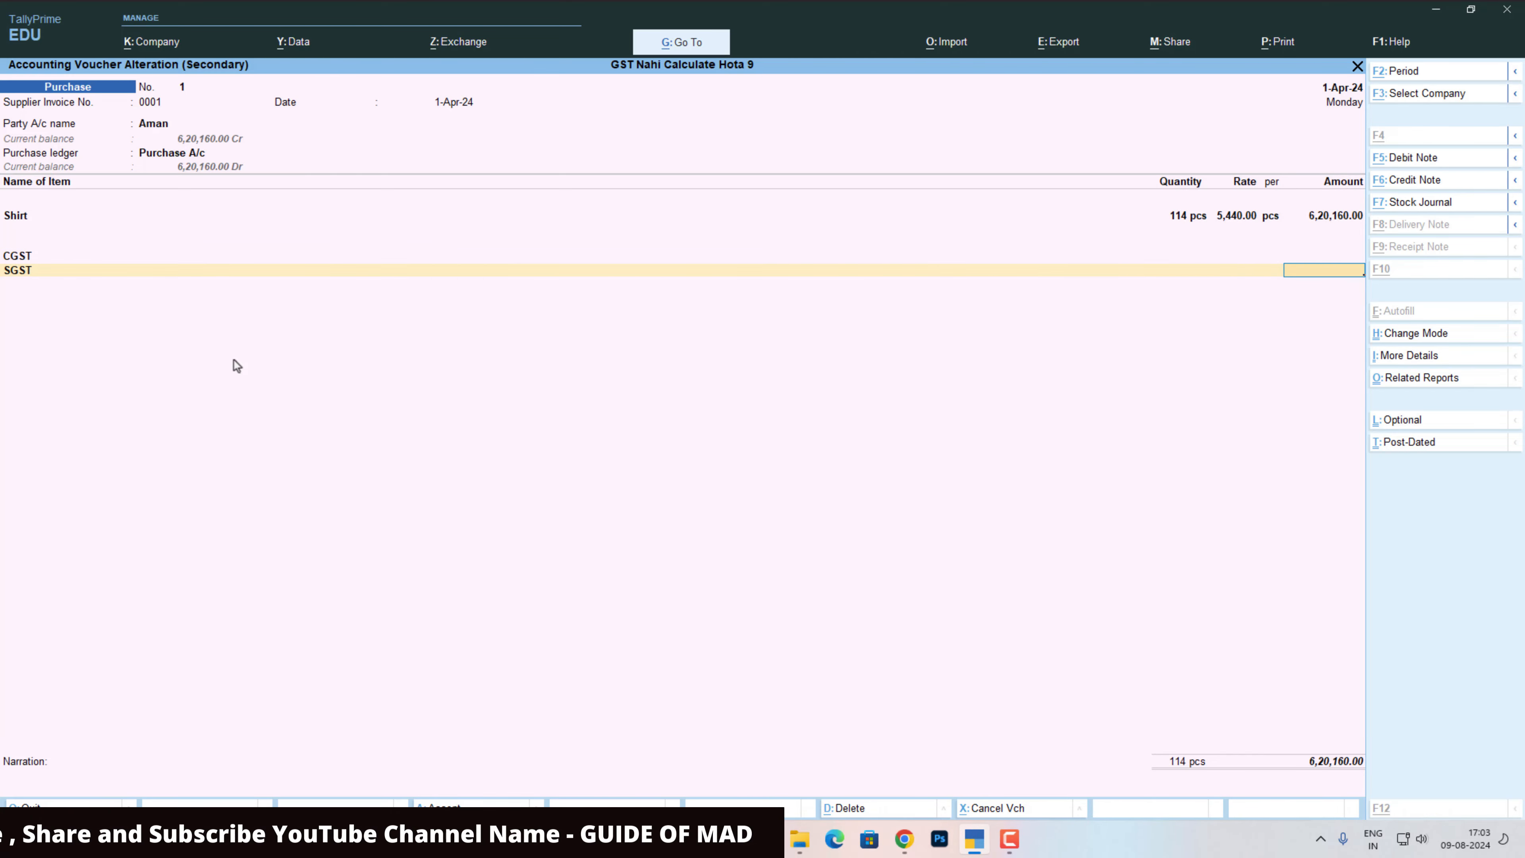
Examine the voucher's GST tax analysis in detailed view, including the source of the Shirt's GST rate, and return to the voucher.
{"action": "key", "text": "alt+a"}
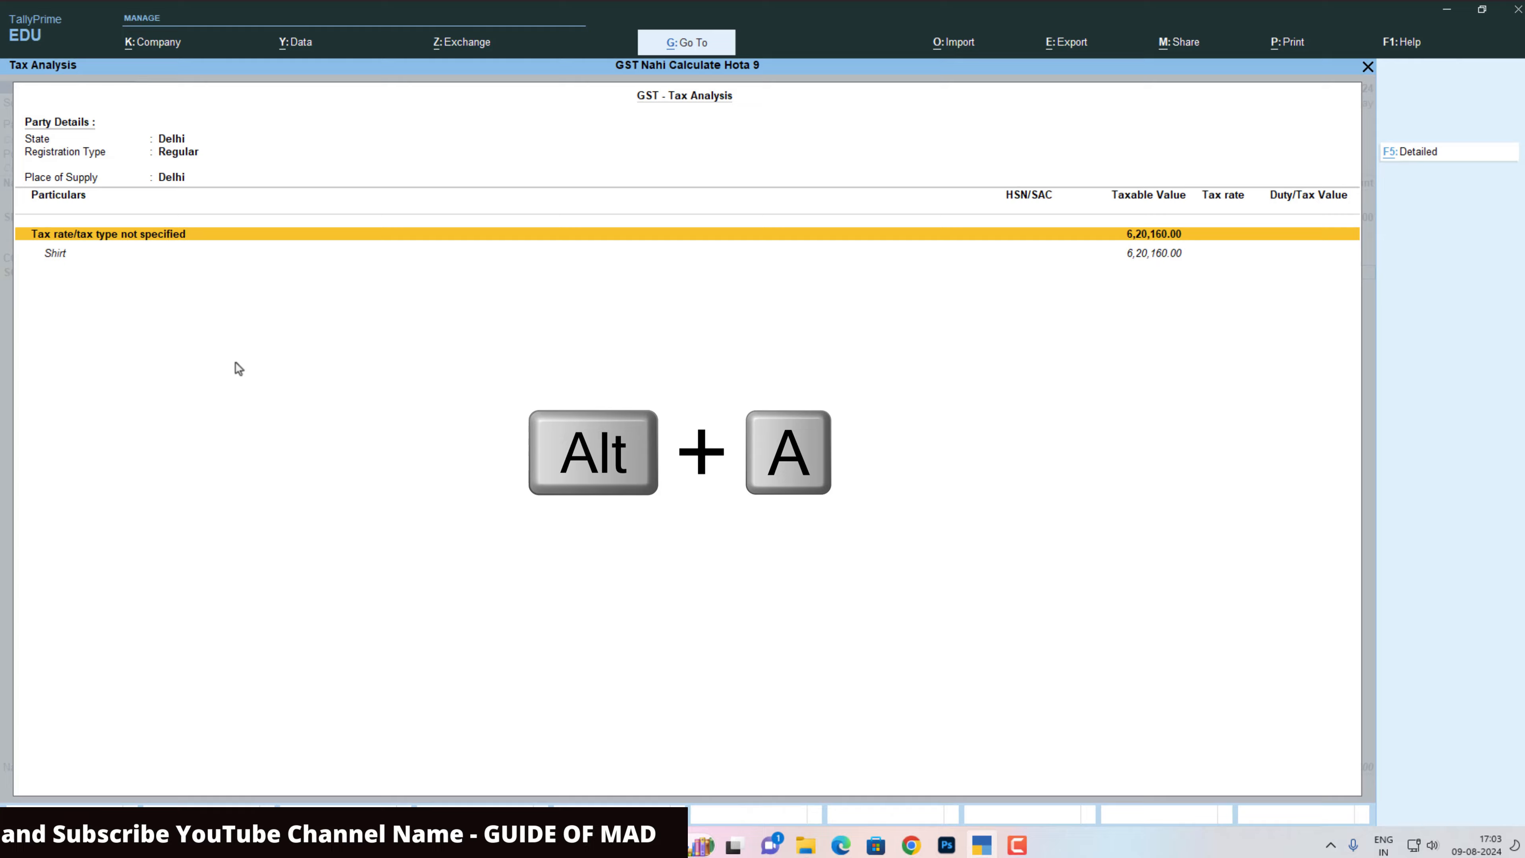
{"action": "key", "text": "F5"}
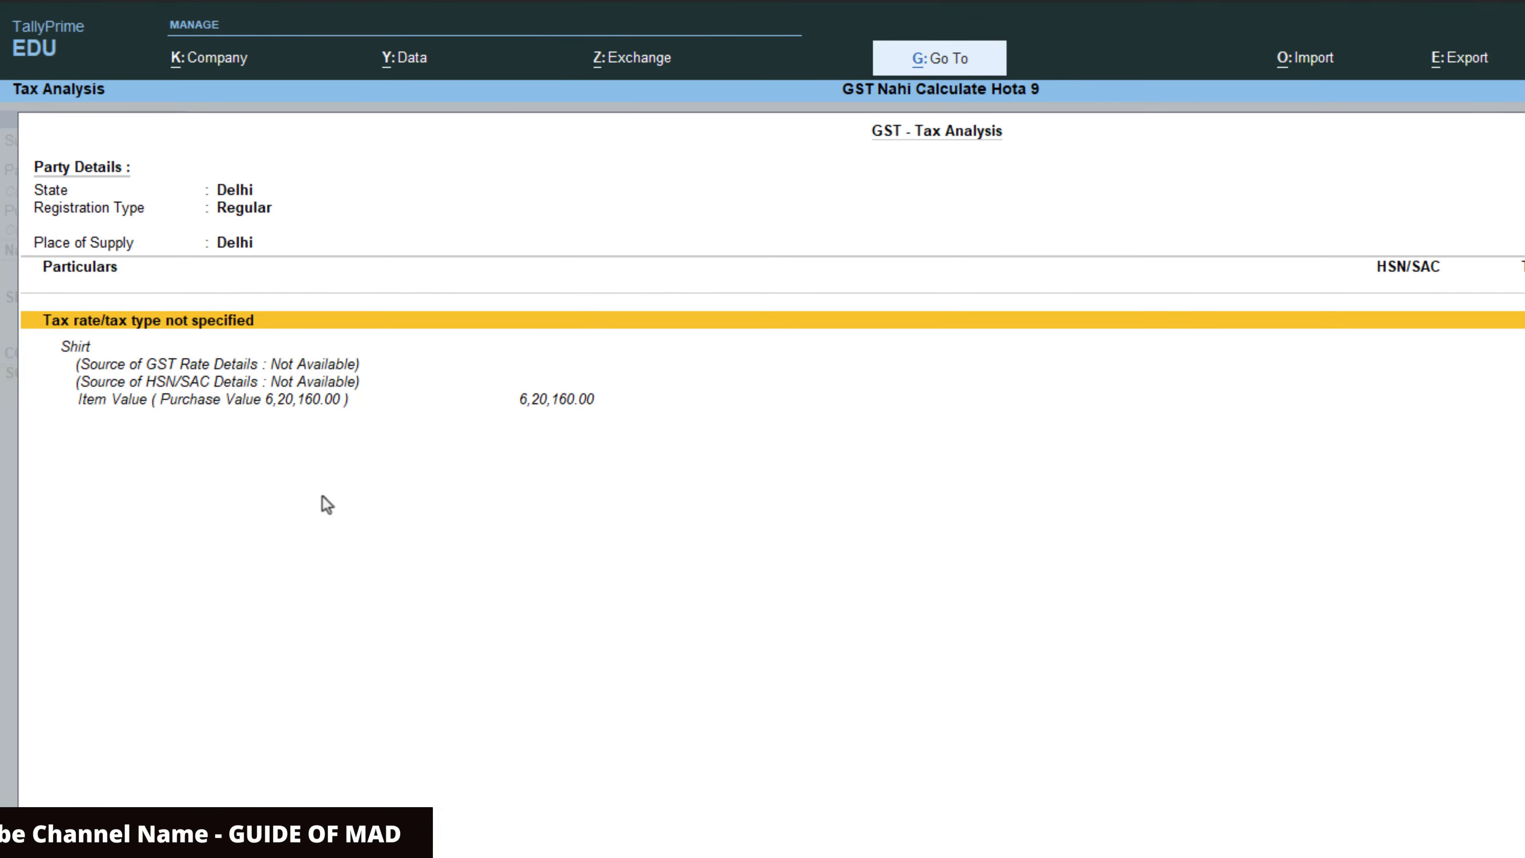
{"action": "key", "text": "Escape"}
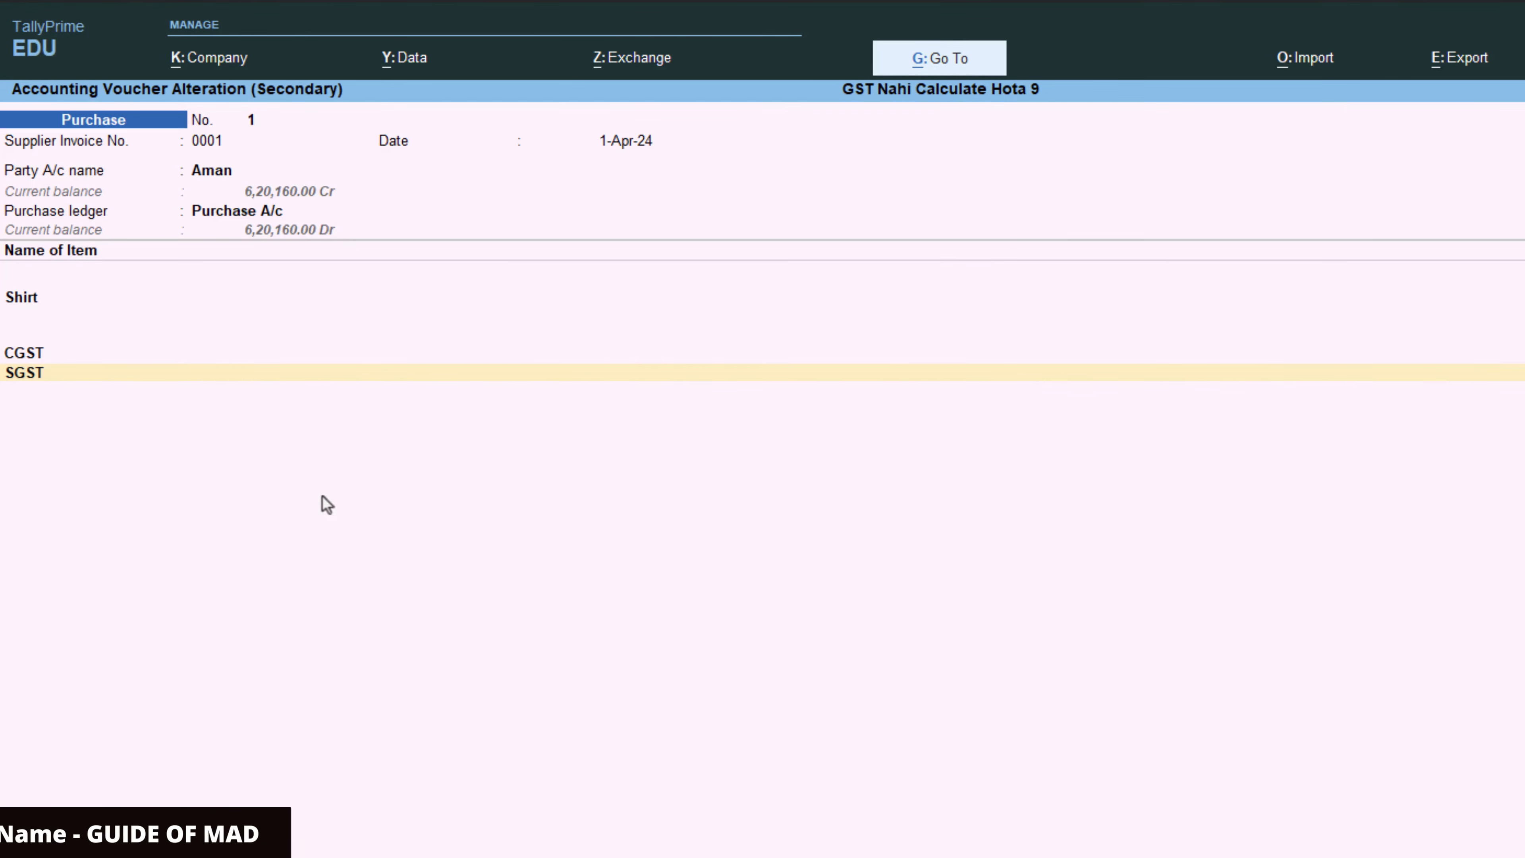
Open the Shirt stock item for alteration from the voucher line and expand its list of additional details.
{"action": "key", "text": "Up"}
{"action": "key", "text": "Up"}
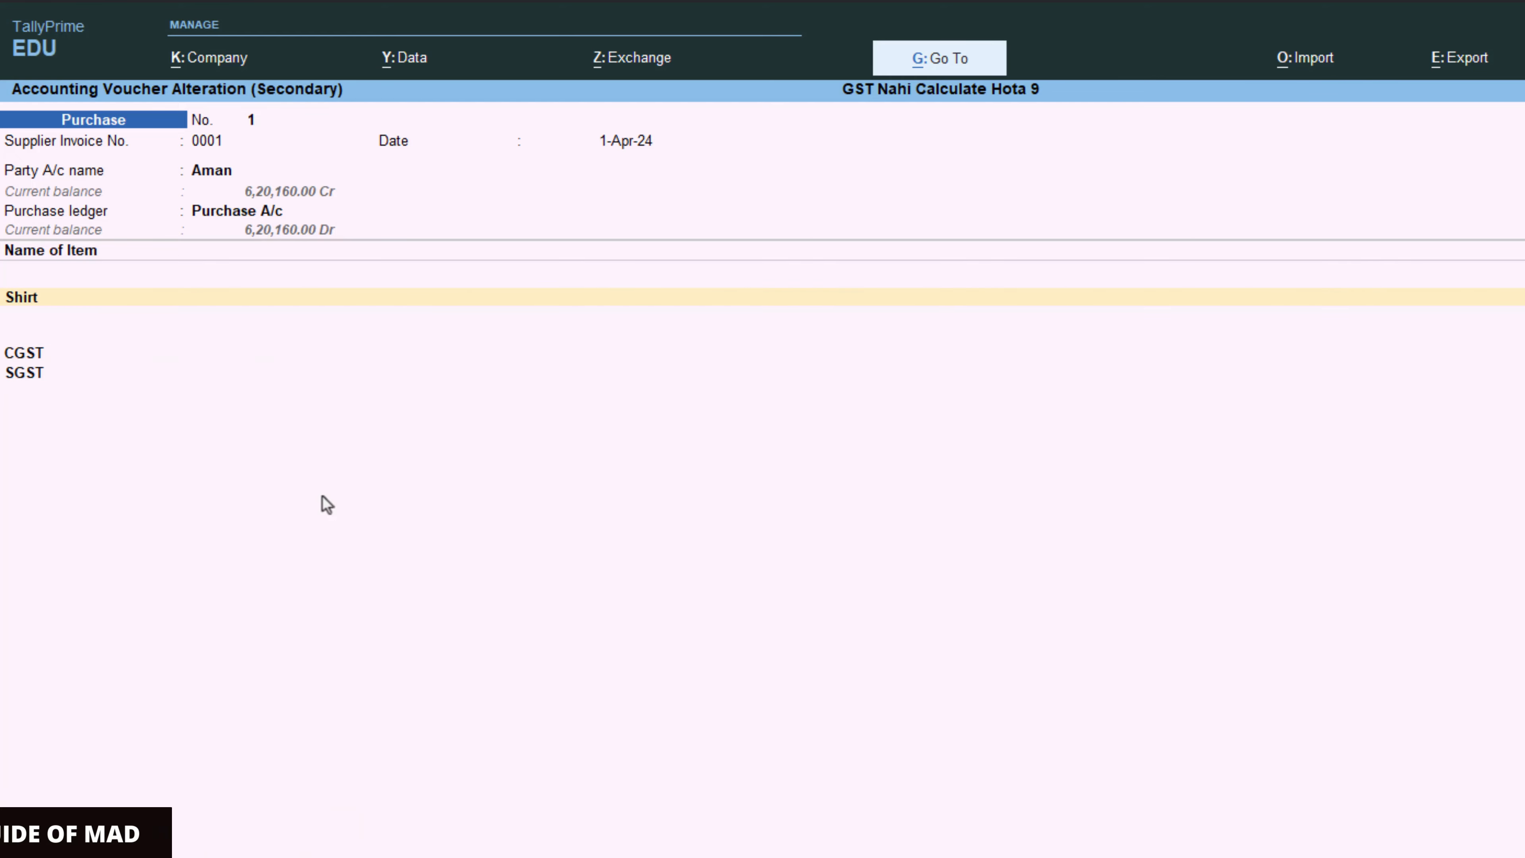
{"action": "key", "text": "ctrl+Return"}
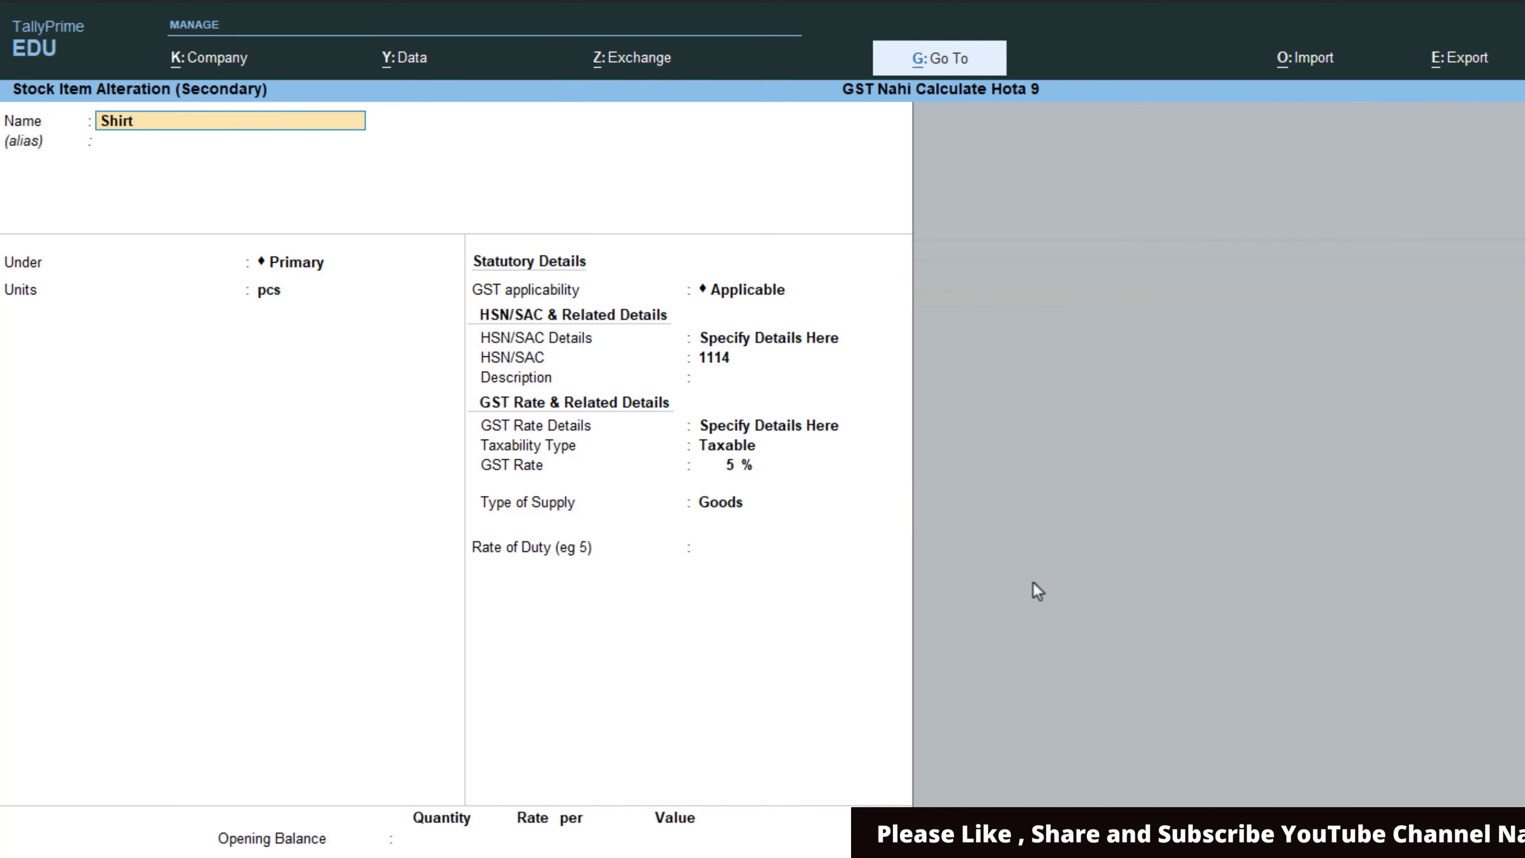
{"action": "key", "text": "ctrl+i"}
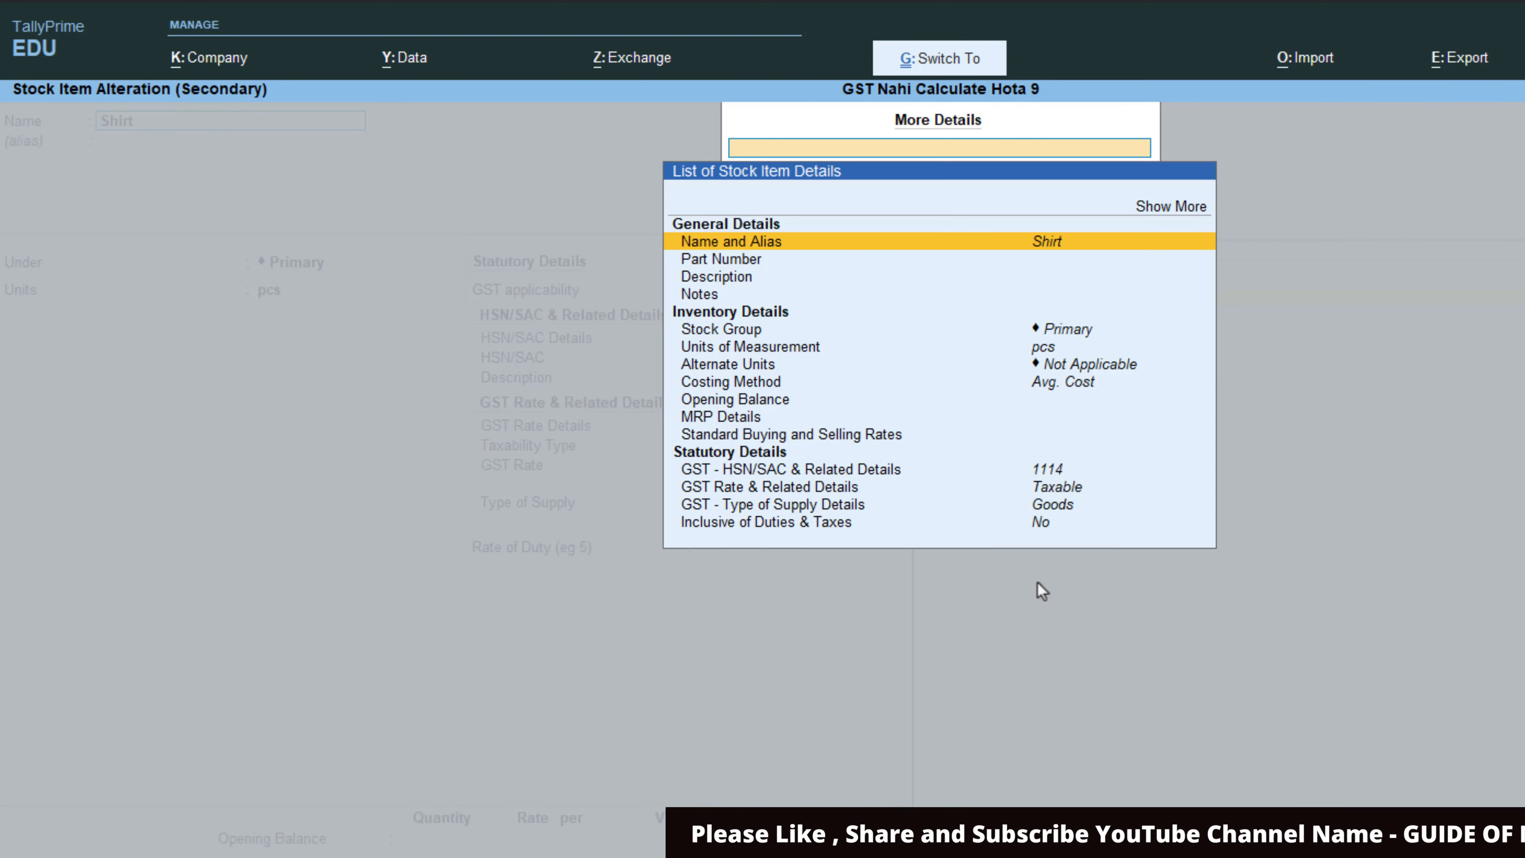
{"action": "key", "text": "Up"}
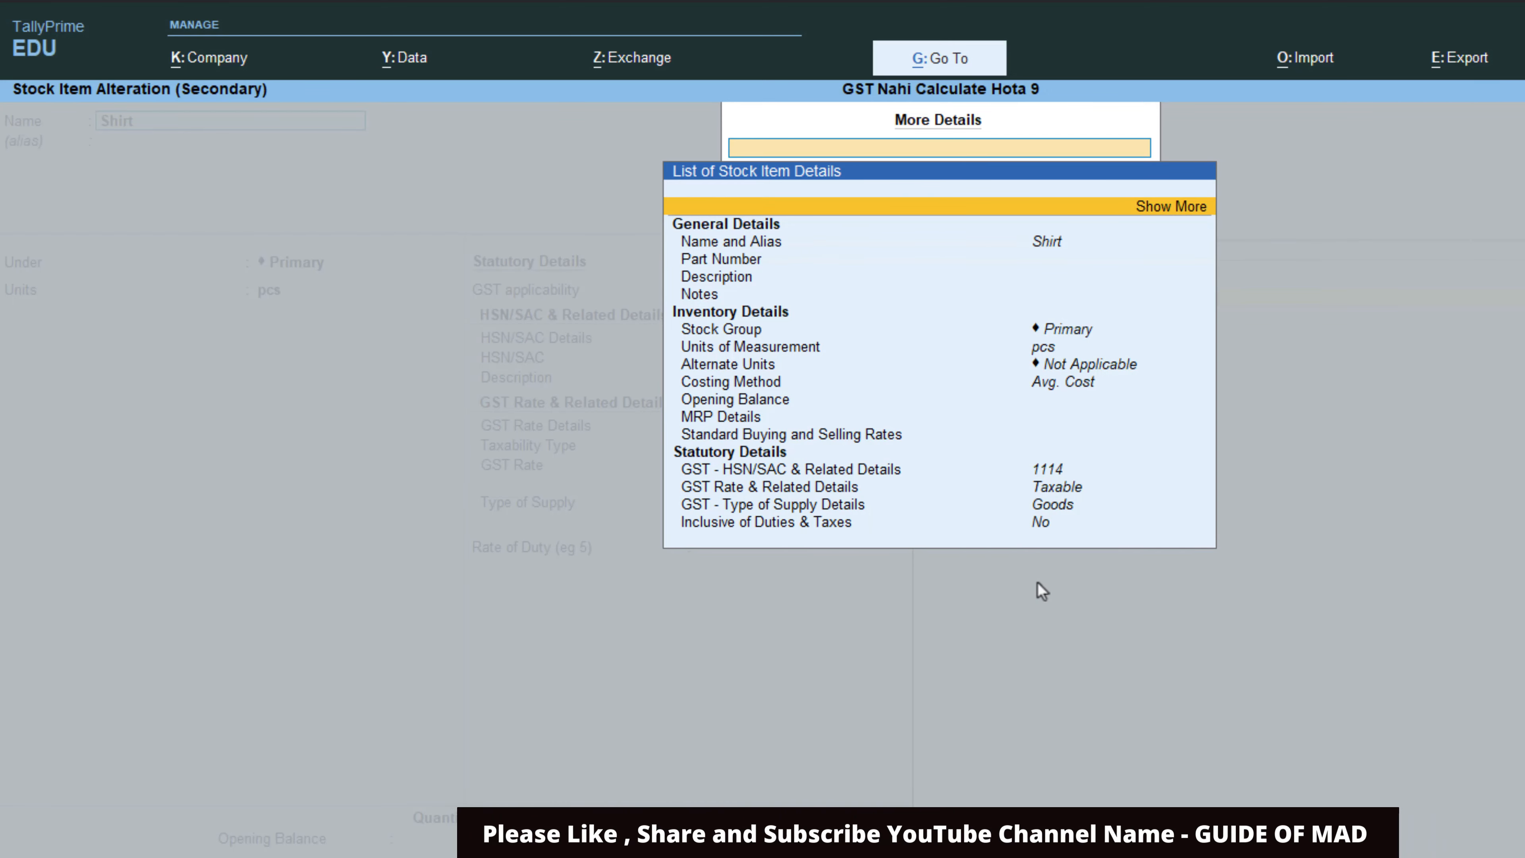
{"action": "key", "text": "Return"}
View the Shirt item's GST Rate & Related Details, including the IGST, CGST and SGST rates, and close them.
{"action": "key", "text": "Down"}
{"action": "key", "text": "Down"}
{"action": "key", "text": "Down"}
{"action": "key", "text": "Down"}
{"action": "key", "text": "Down"}
{"action": "key", "text": "Down"}
{"action": "key", "text": "Down"}
{"action": "key", "text": "Down"}
{"action": "key", "text": "Down"}
{"action": "key", "text": "Down"}
{"action": "key", "text": "Down"}
{"action": "key", "text": "Down"}
{"action": "key", "text": "Down"}
{"action": "key", "text": "Down"}
{"action": "key", "text": "Down"}
{"action": "key", "text": "Down"}
{"action": "key", "text": "Down"}
{"action": "key", "text": "Down"}
{"action": "key", "text": "Down"}
{"action": "key", "text": "Down"}
{"action": "key", "text": "Down"}
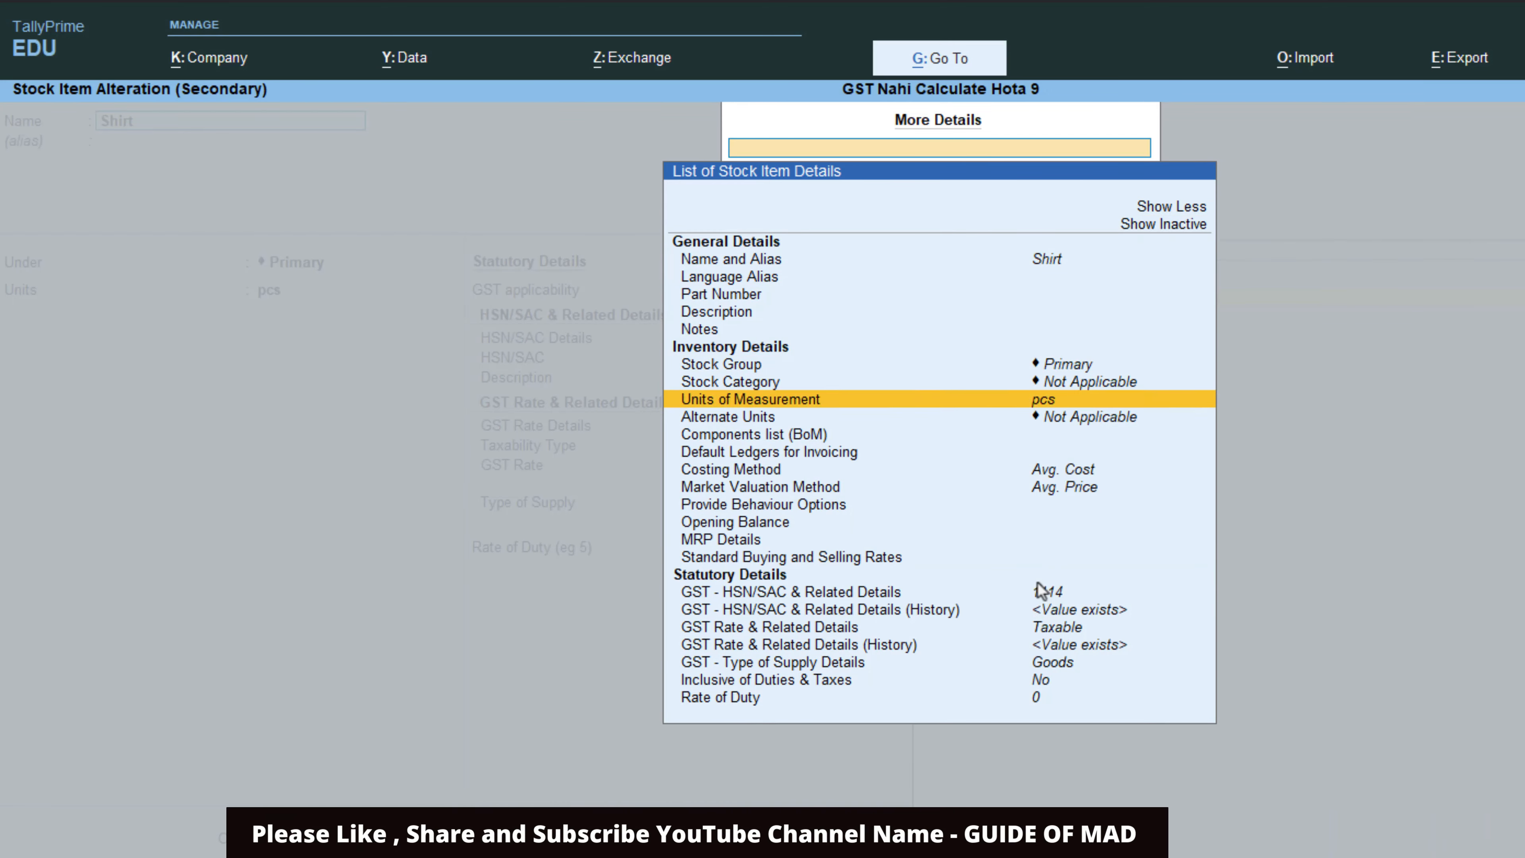
{"action": "key", "text": "Up"}
{"action": "key", "text": "Return"}
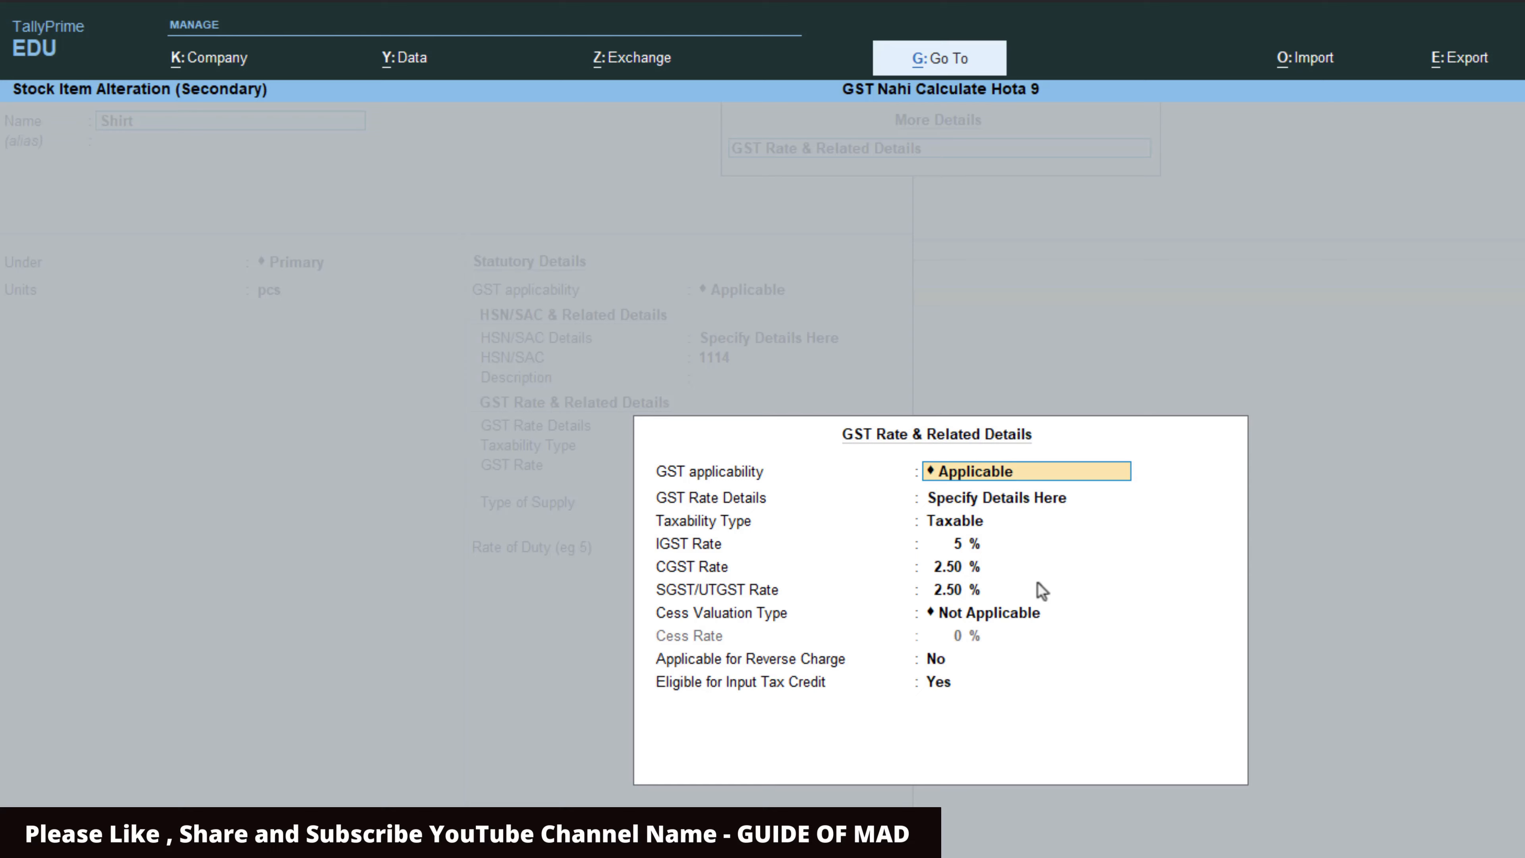
{"action": "key", "text": "Escape"}
Examine the Shirt's GST Rate & Related Details (History) for the Applicable From date, and accept the stock item.
{"action": "key", "text": "Down"}
{"action": "key", "text": "Return"}
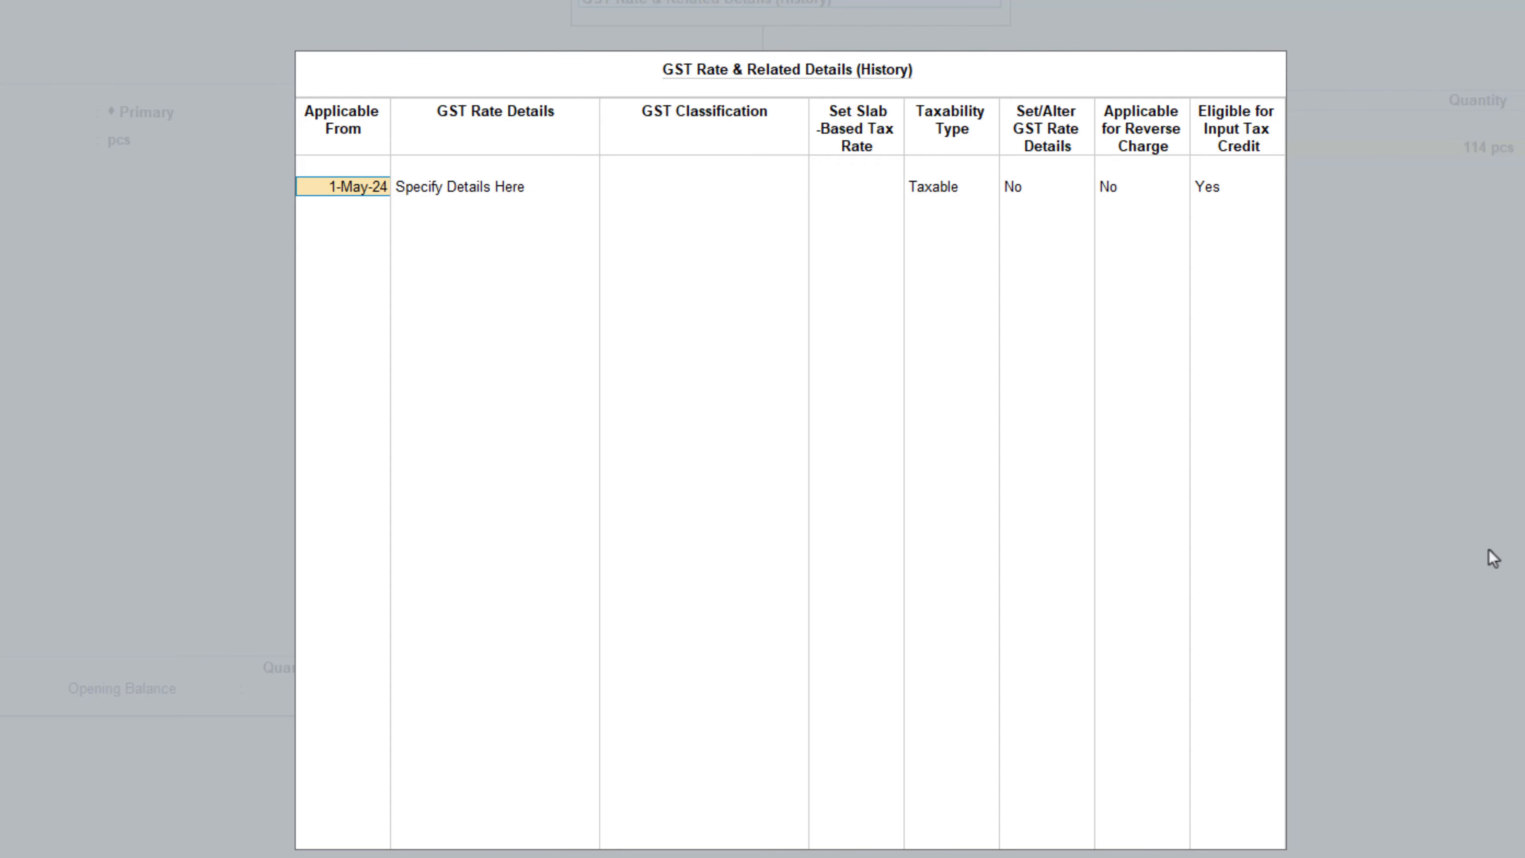
{"action": "key", "text": "Escape"}
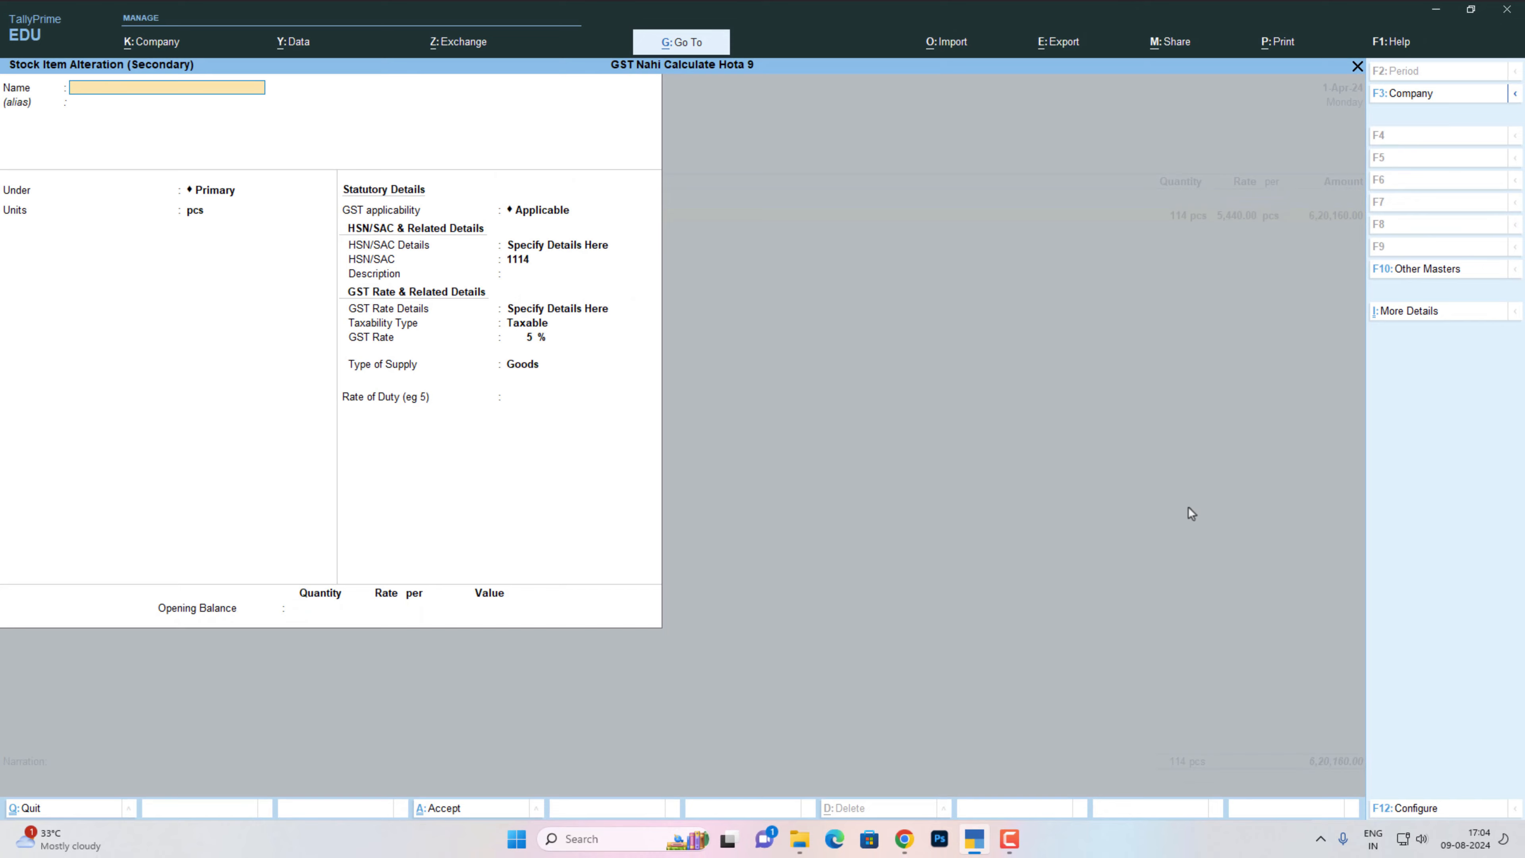
{"action": "key", "text": "ctrl+a"}
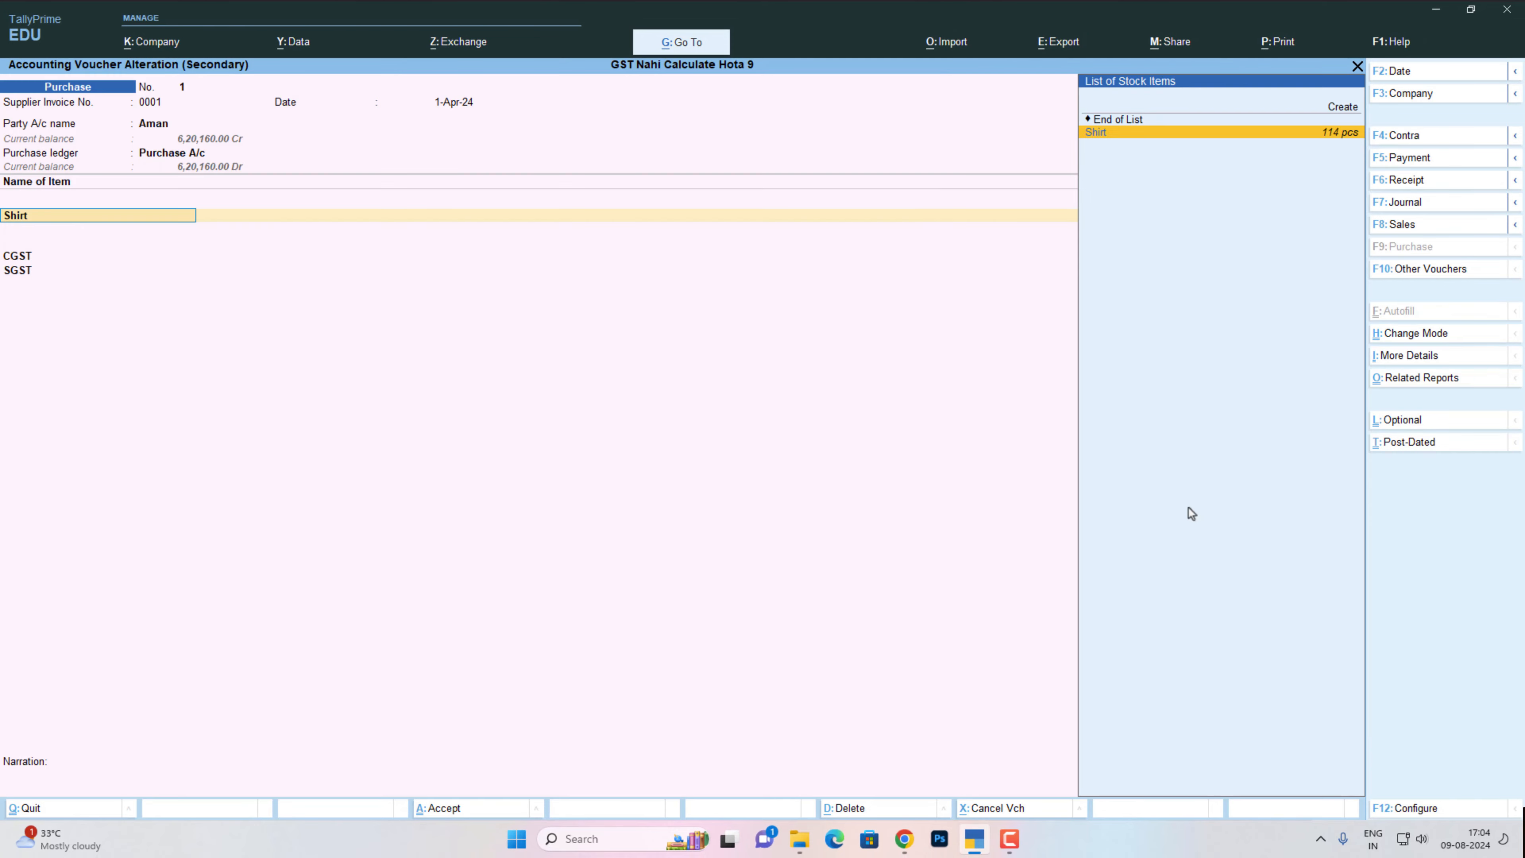
Re-enter the Shirt line with 15 pcs at a rate of 5,440 and try changing the voucher date to 31-5.
{"action": "key", "text": "BackSpace"}
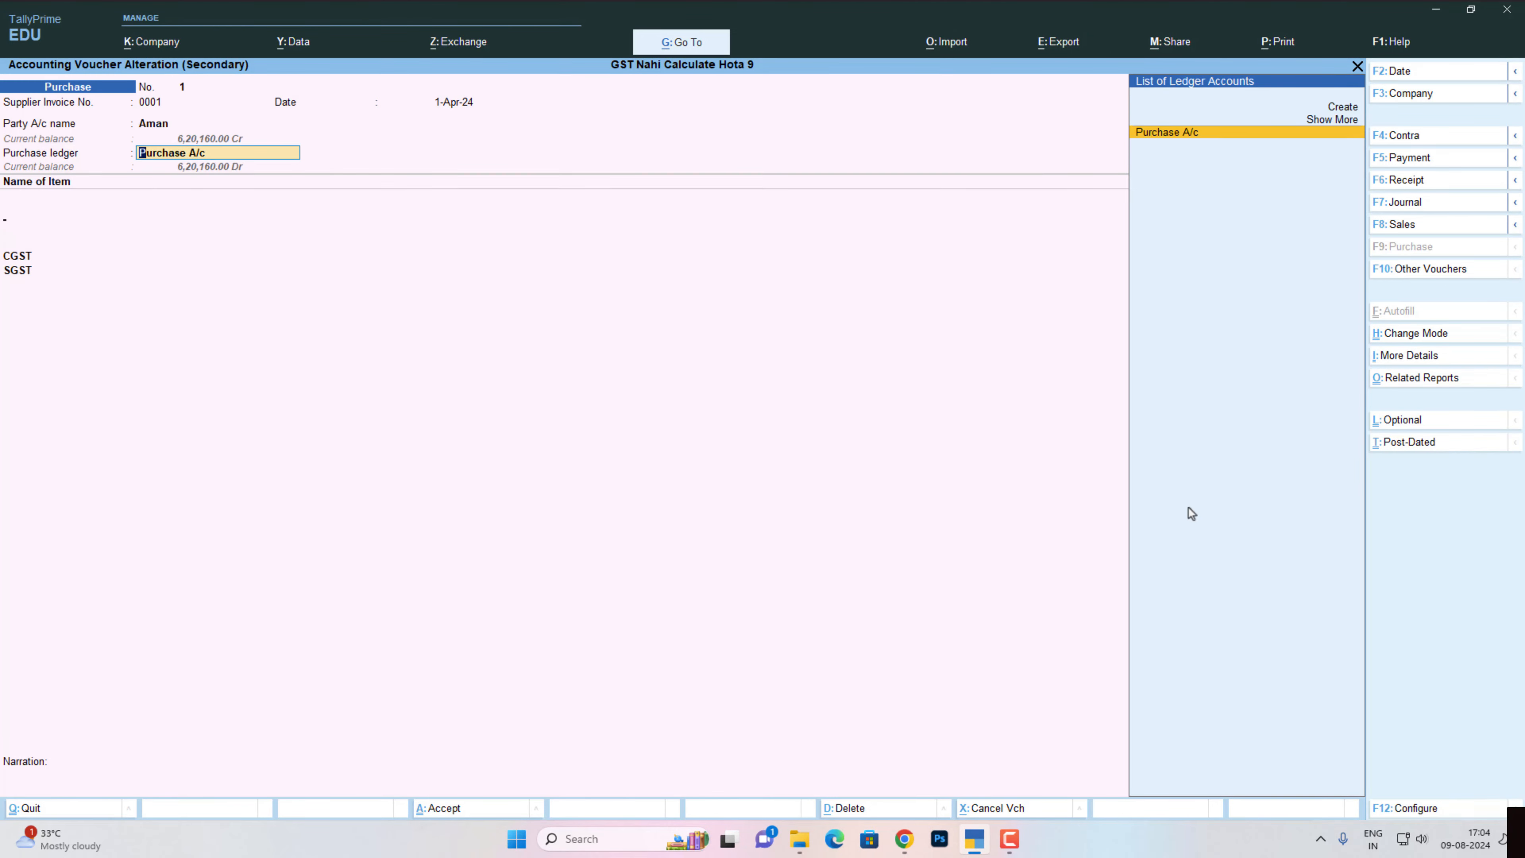
{"action": "key", "text": "Return"}
{"action": "key", "text": "Down"}
{"action": "key", "text": "Return"}
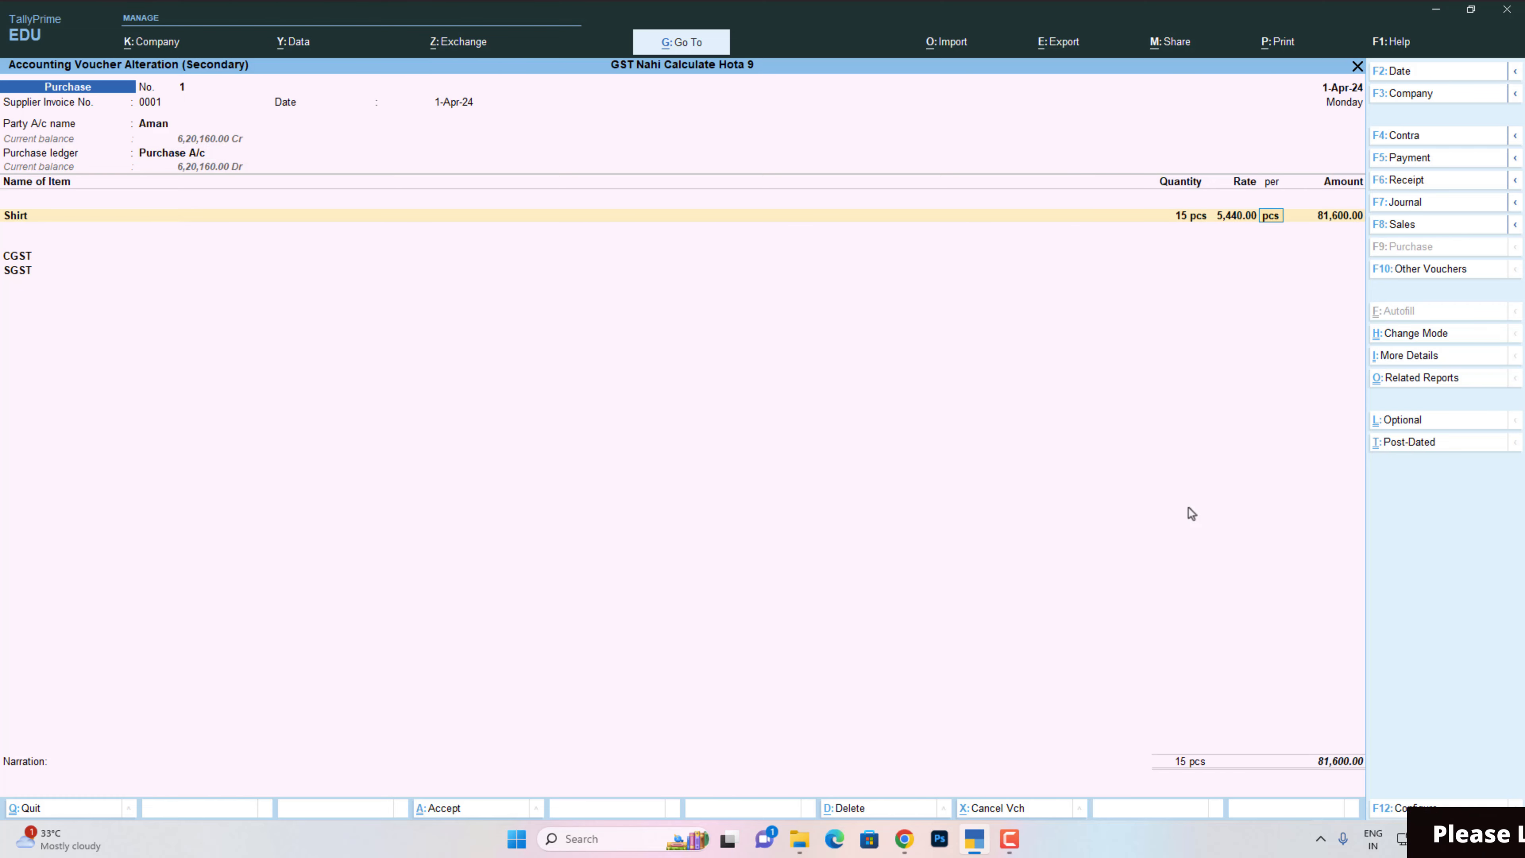
{"action": "key", "text": "F2"}
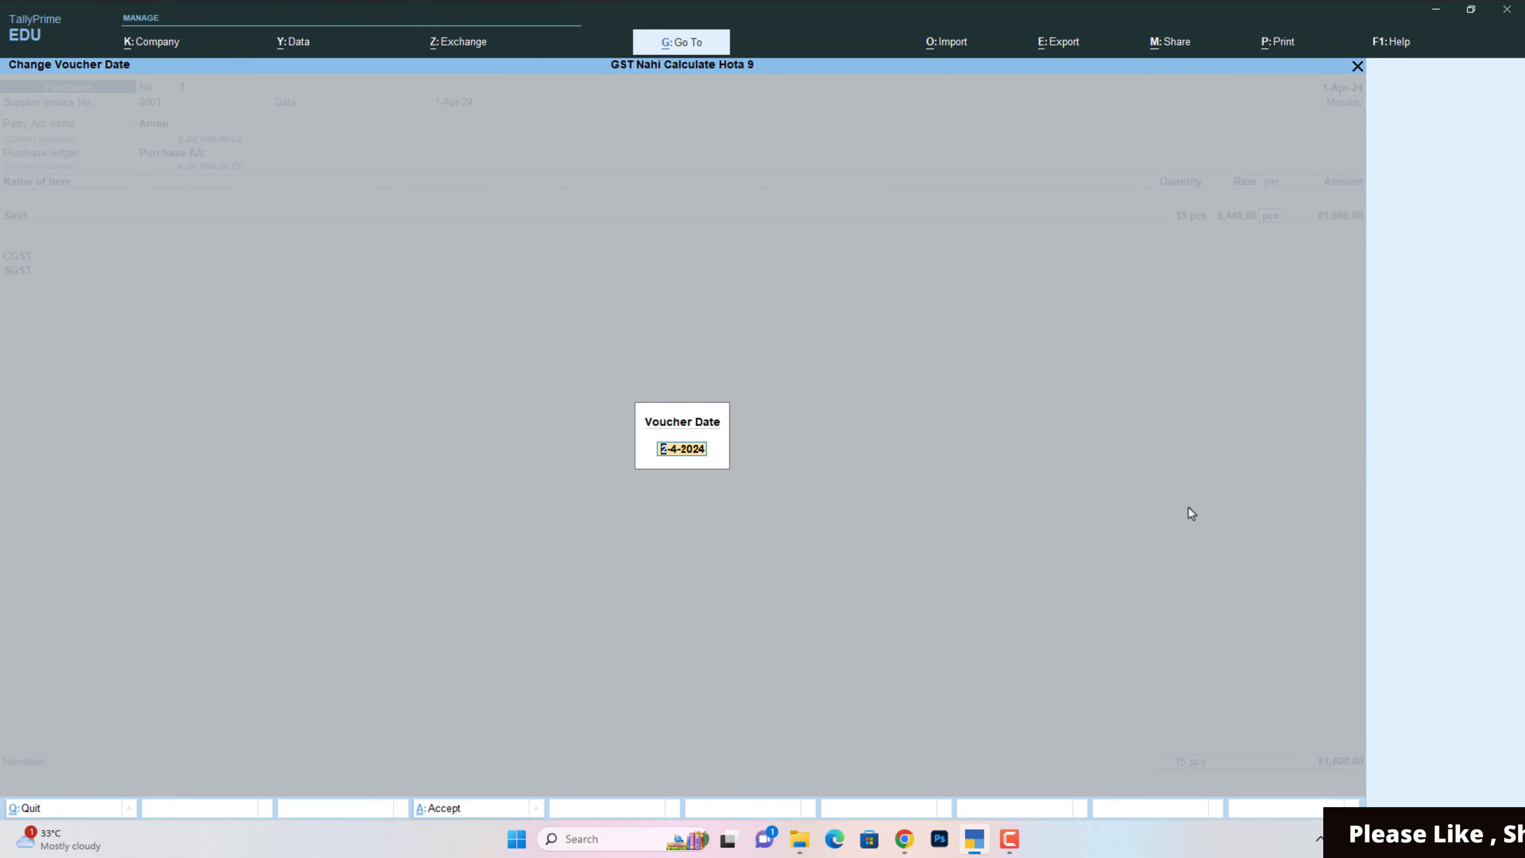
{"action": "type", "text": "31-5"}
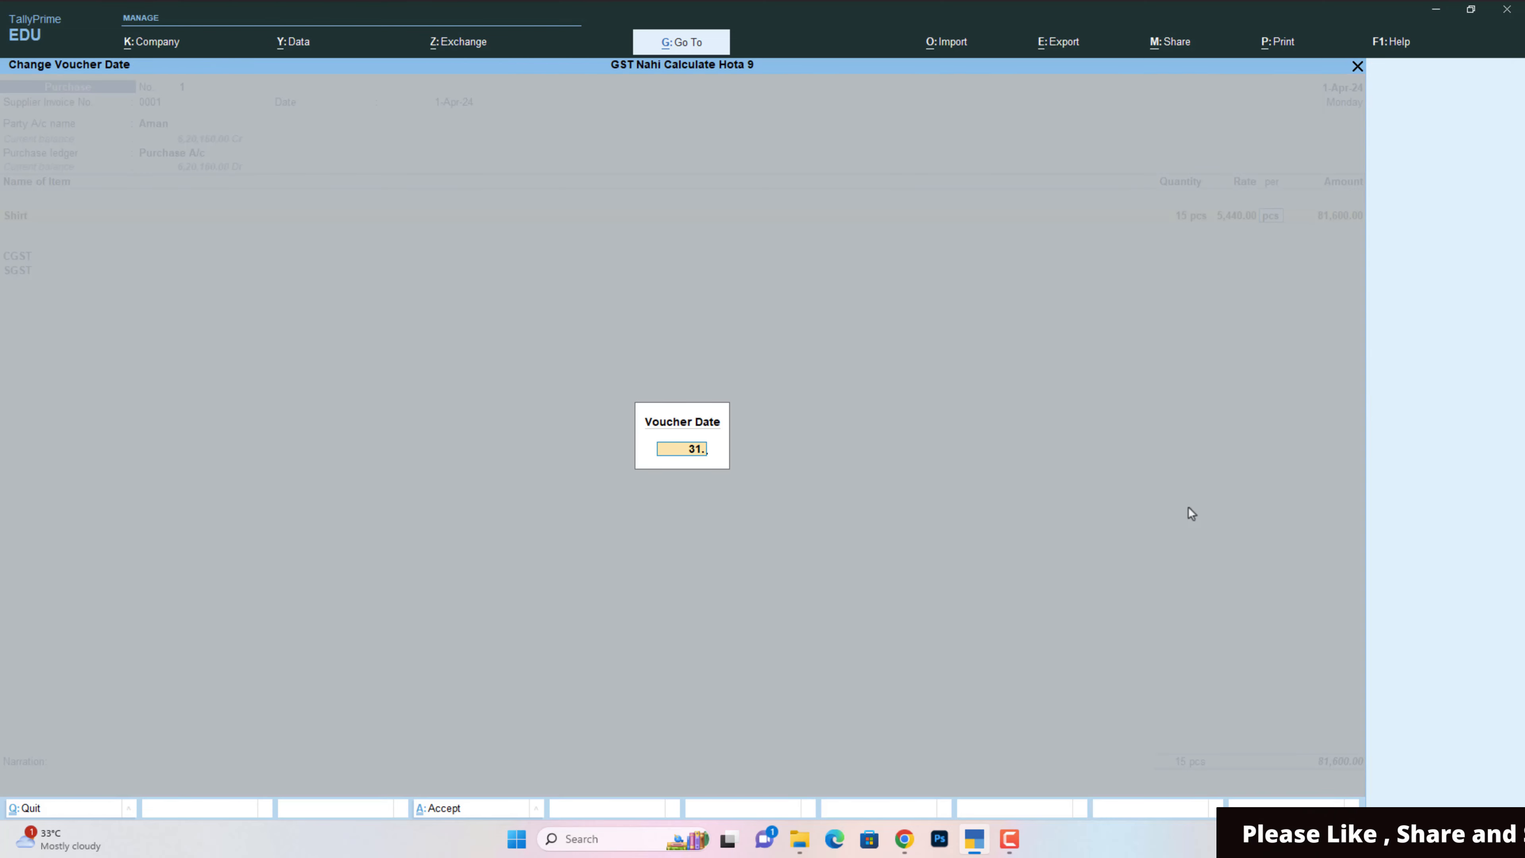
{"action": "key", "text": "Return"}
{"action": "key", "text": "Return"}
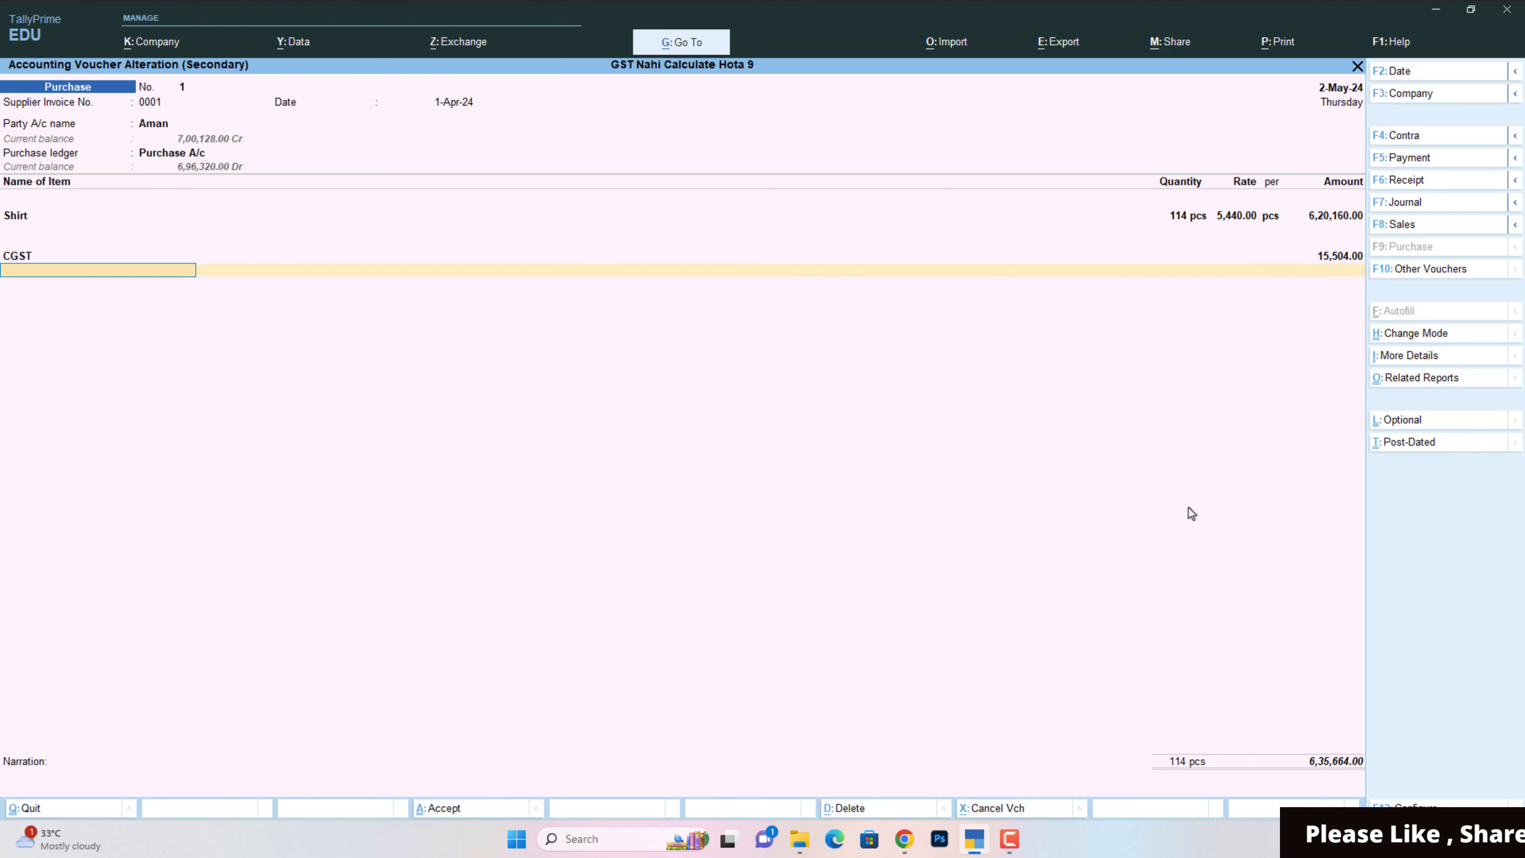
Add the SGST ledger below the CGST line in the 2-May-24 voucher and finish the ledger entries.
{"action": "type", "text": "s"}
{"action": "key", "text": "Return"}
{"action": "key", "text": "Return"}
{"action": "key", "text": "Return"}
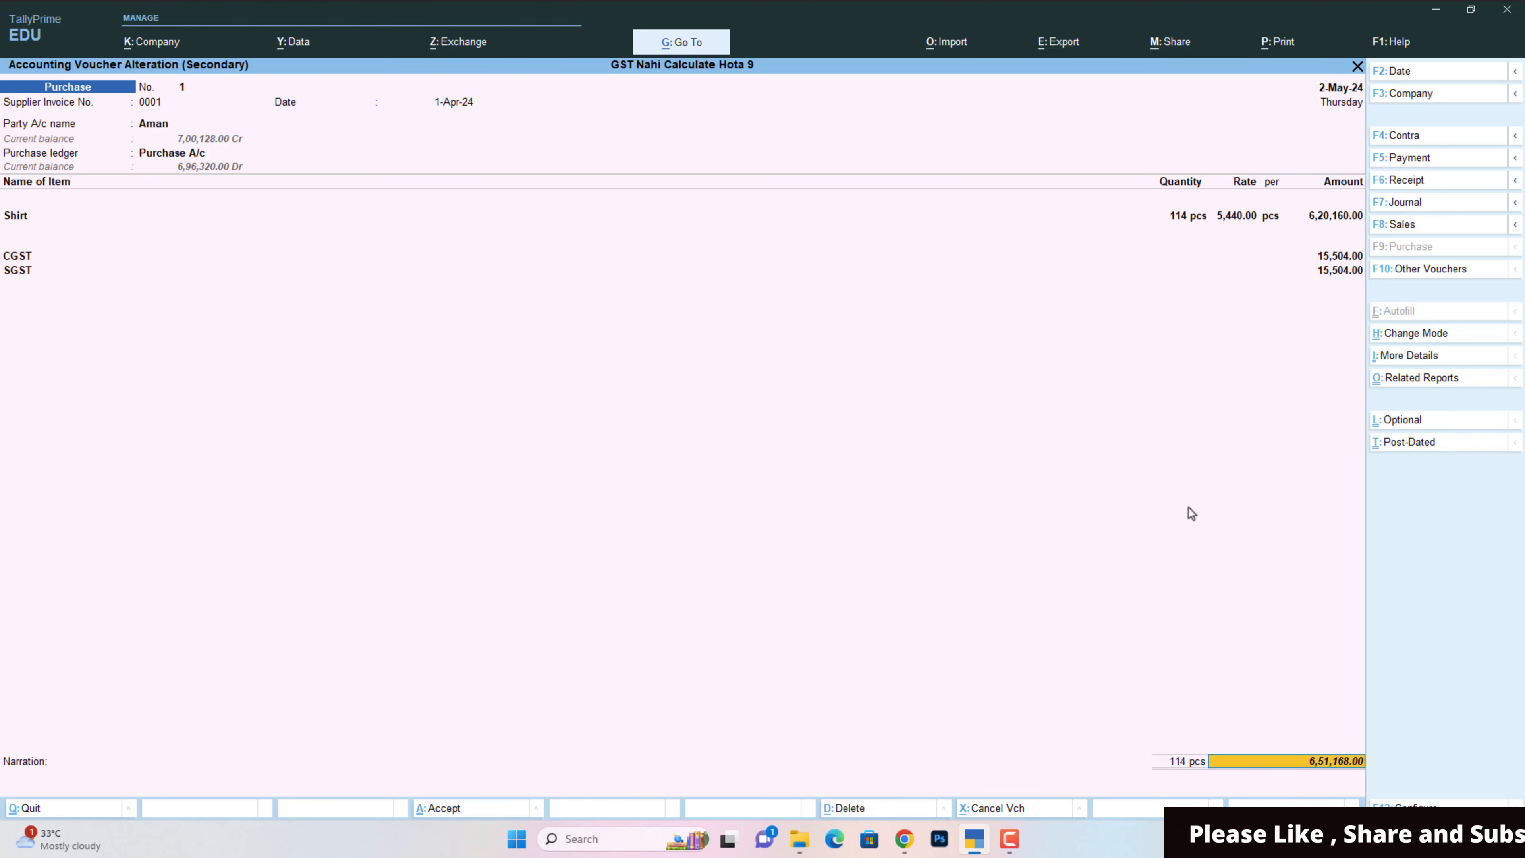